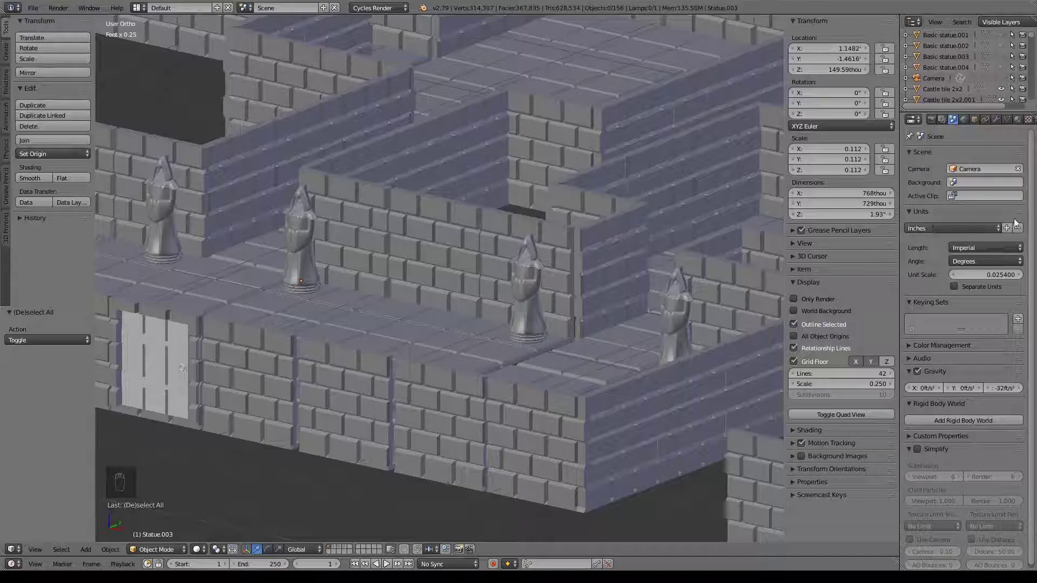
Step: Switch to the scene layer that holds only the Test Ooze object and hide the properties sidebar
left_click(914, 228)
left_click(914, 228)
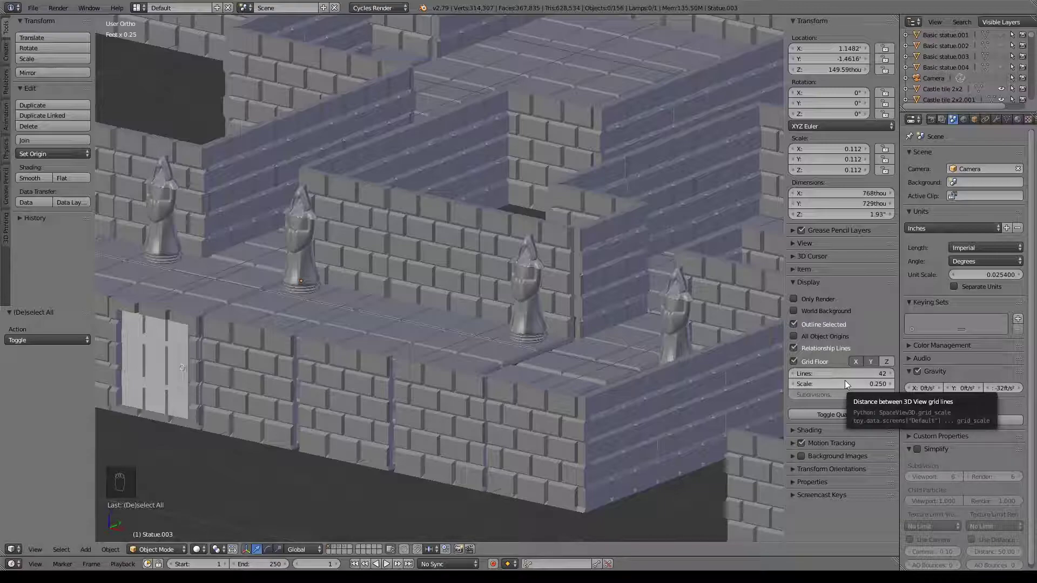
left_click(345, 547)
middle_click_drag(378, 306, 597, 367, "shift")
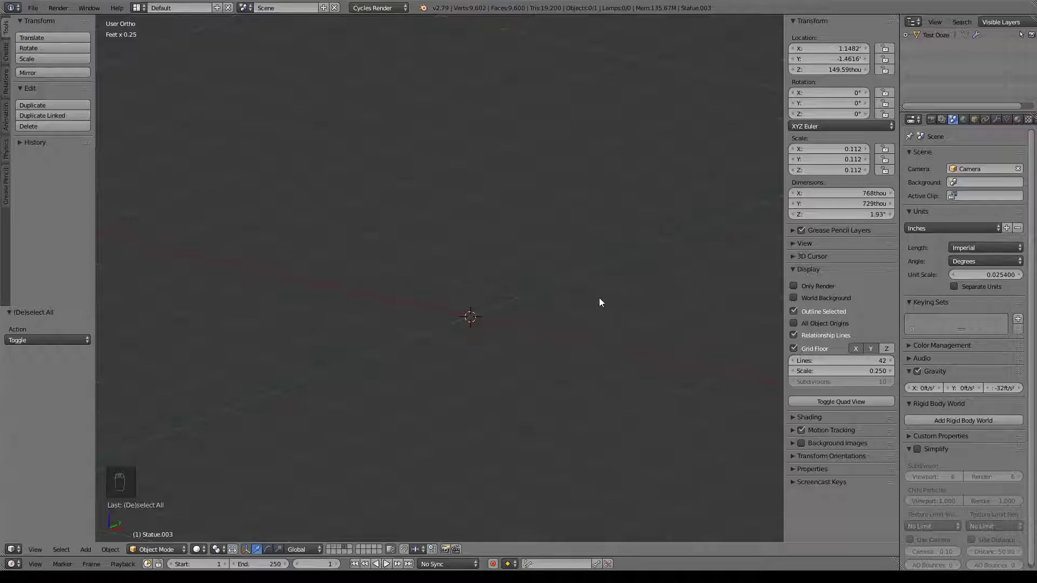
key("n")
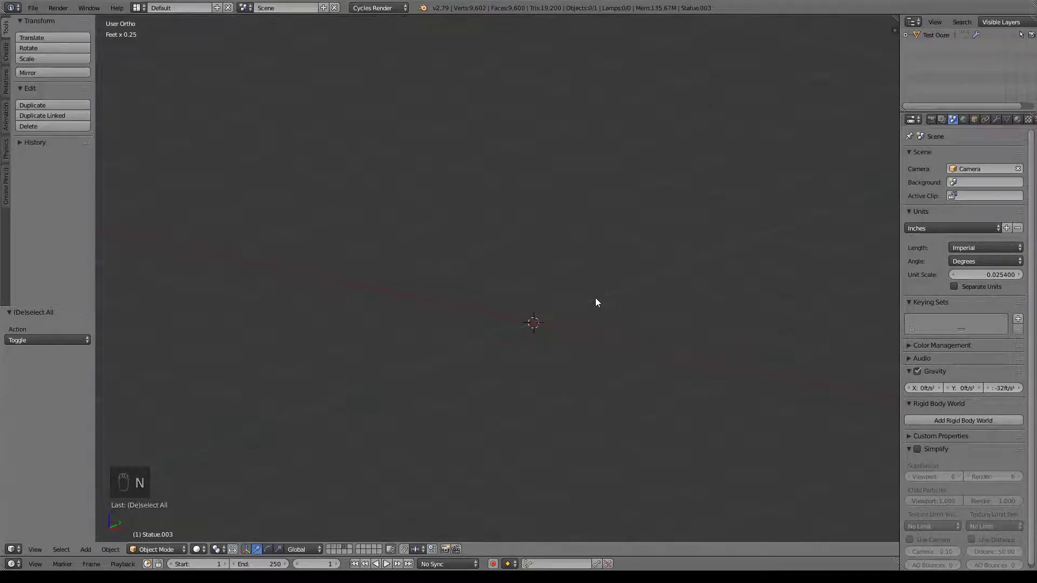
Step: Add a mesh circle with 12 vertices and a 3" radius at the origin
key("shift+a")
mouse_move(596, 299)
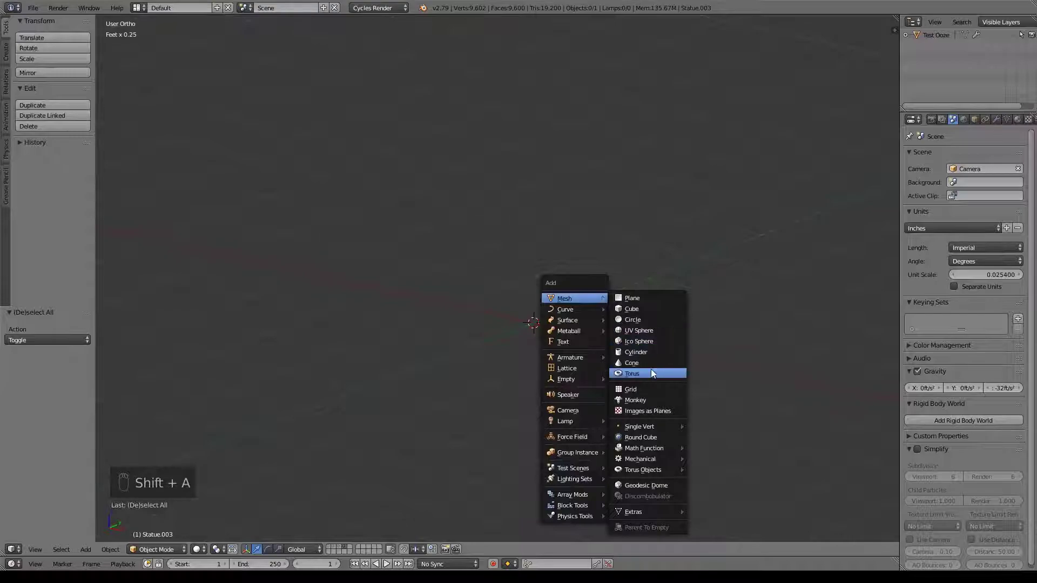
left_click(644, 319)
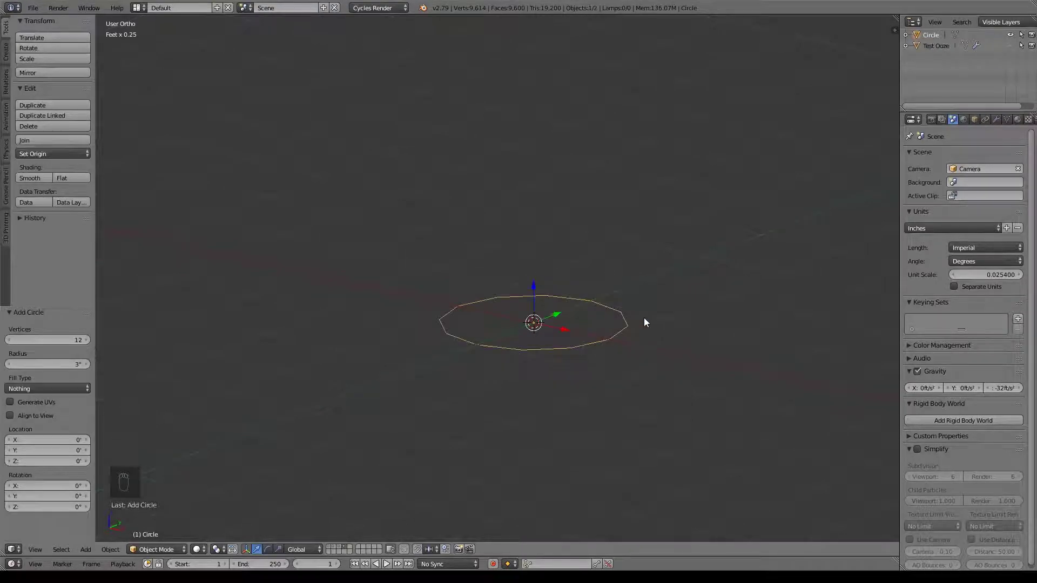
left_click(49, 340)
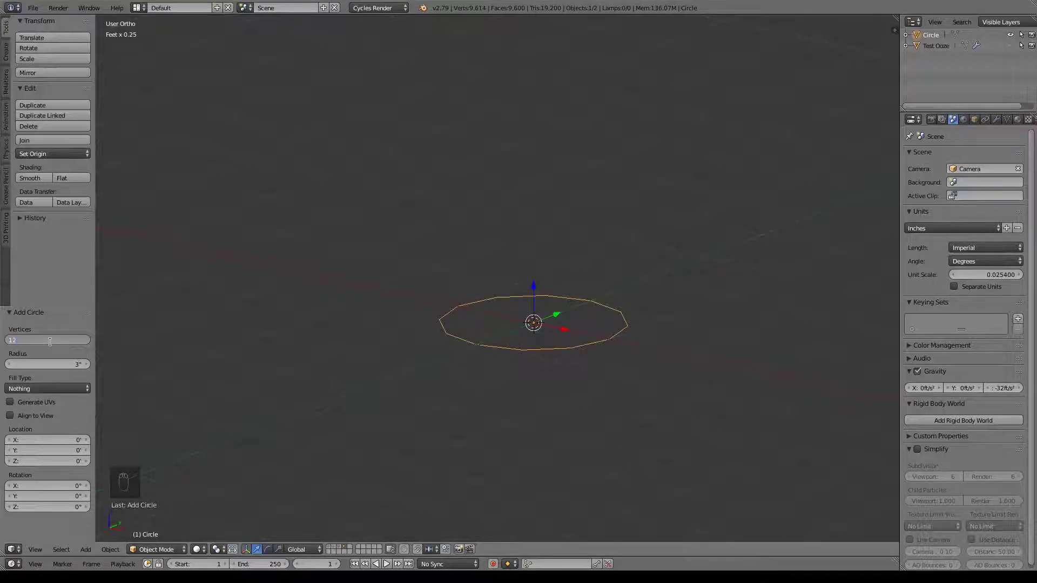
key("Return")
middle_click_drag(572, 313, 551, 312, "shift")
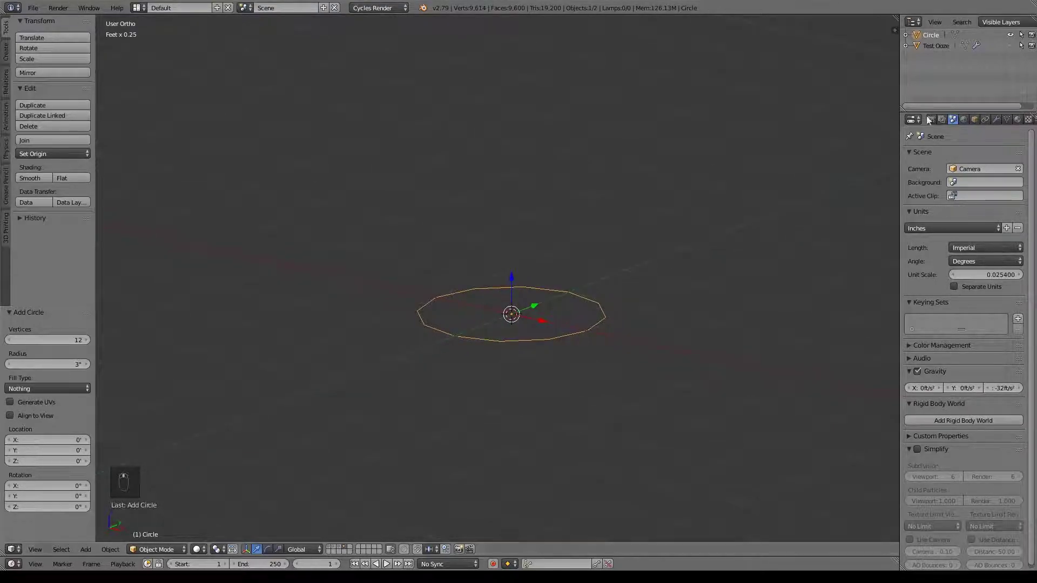
Step: Rename the new circle object as Ooze
double_click(945, 32)
type("O")
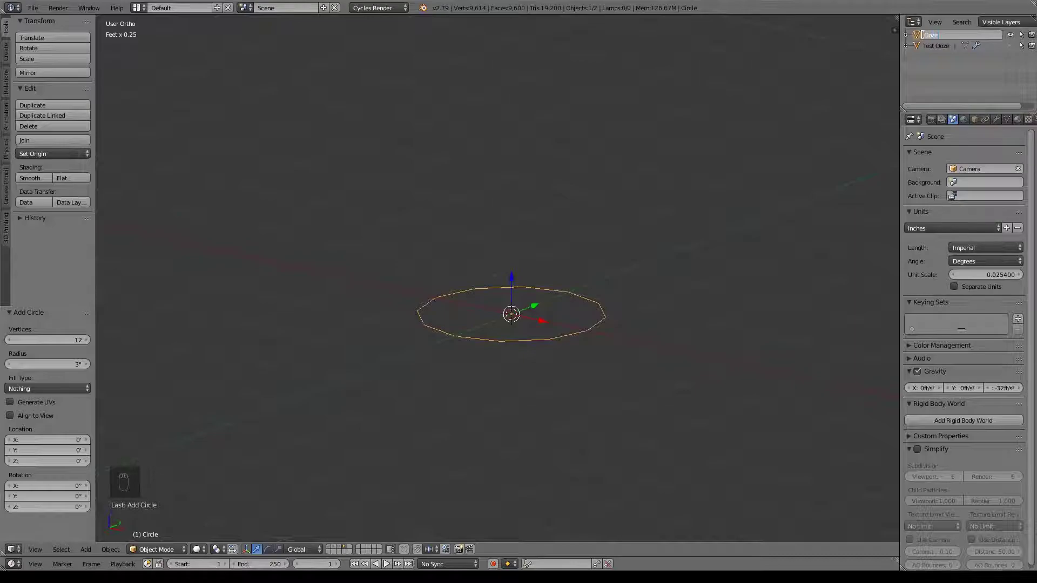
type("oze")
key("Return")
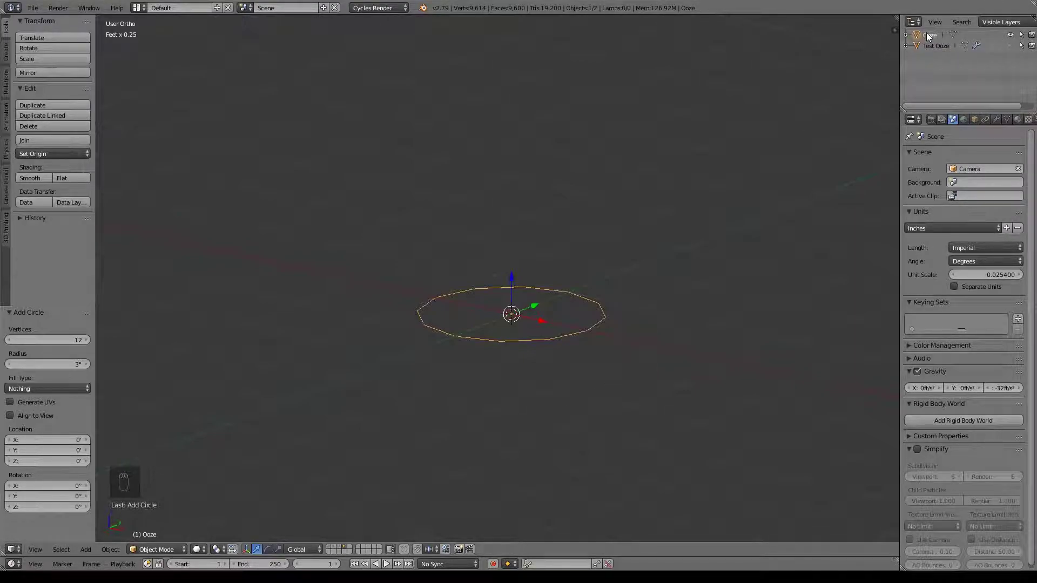
Step: Enter Edit Mode and, in right view, extrude the whole circle about 128 thou downward along Z
scroll(489, 345, "up", 1)
key("Tab")
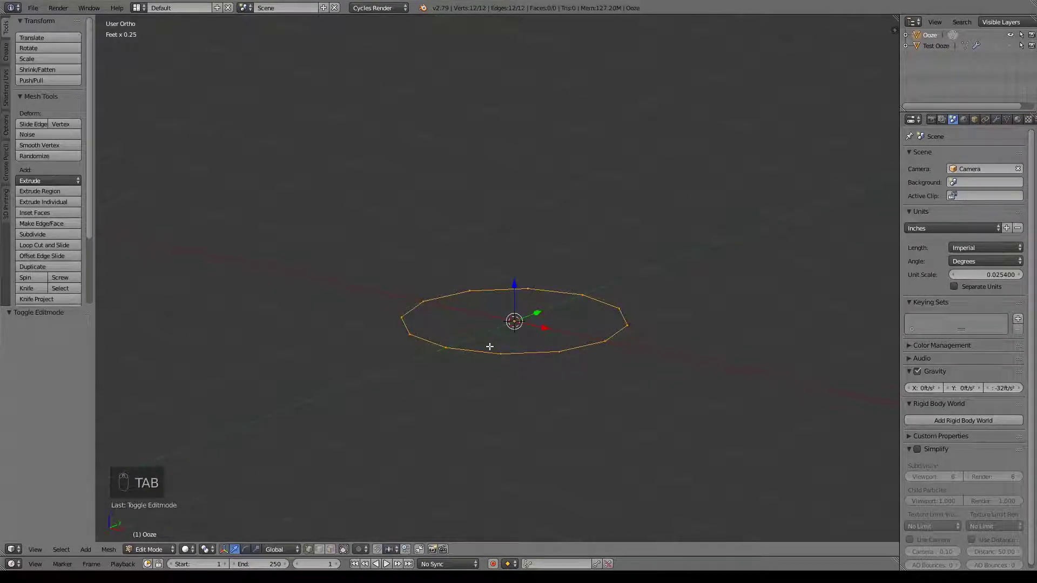
key("KP_1")
middle_click_drag(394, 431, 481, 398, "shift")
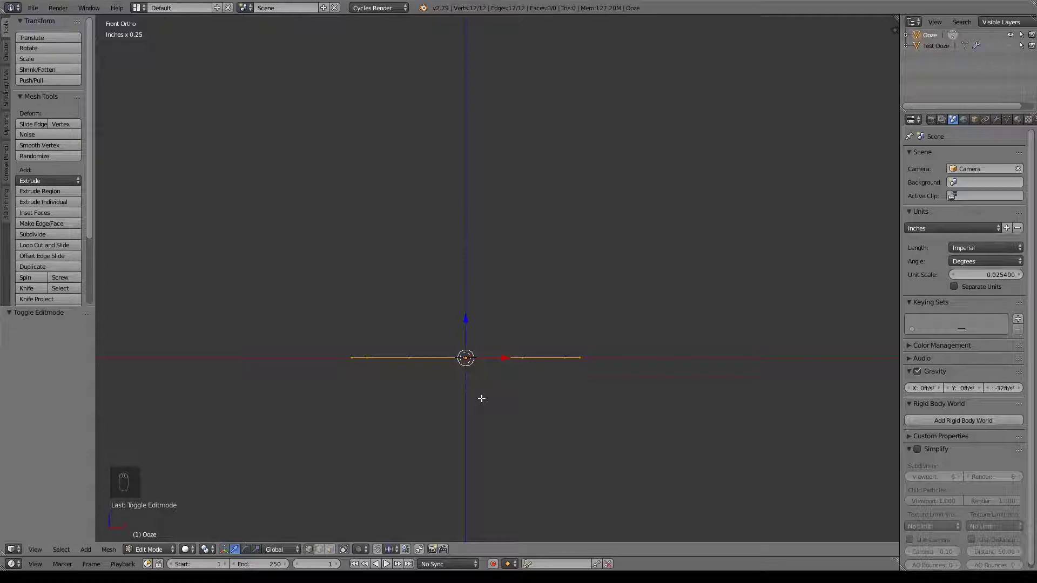
key("KP_3")
middle_click_drag(701, 395, 486, 379, "shift")
scroll(538, 386, "up", 2)
scroll(683, 351, "down", 2)
key("e")
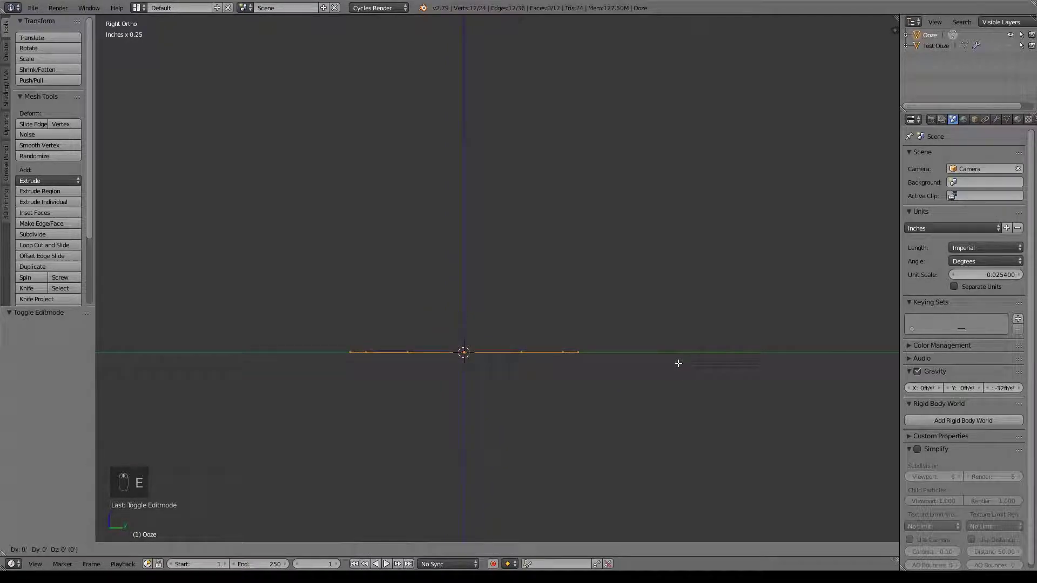
left_click(678, 363)
left_click_drag(464, 315, 476, 320)
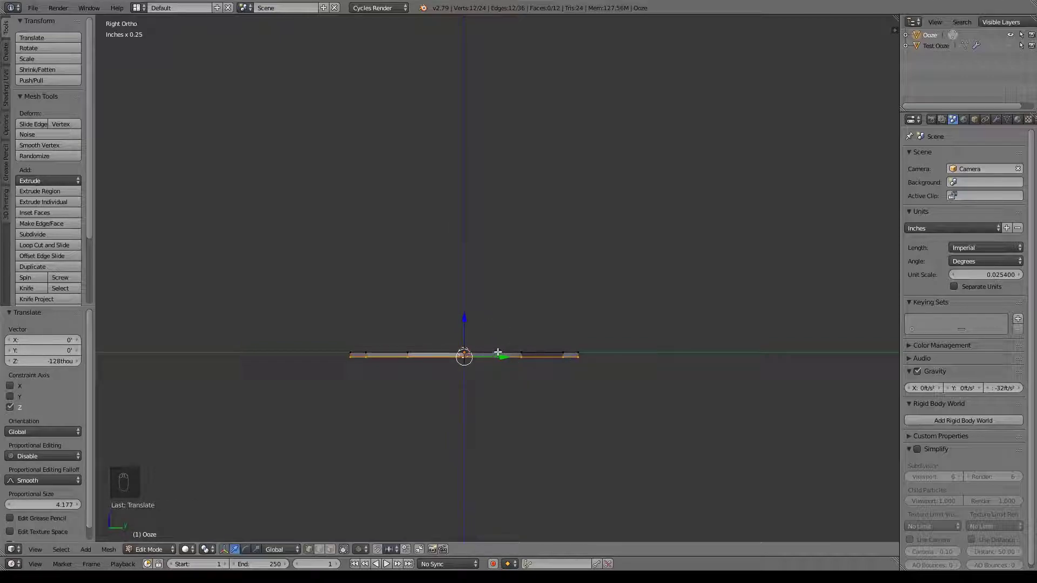
Step: Select the upper edge loop and scale it outward by a factor of about 1.1
right_click(497, 353, "alt")
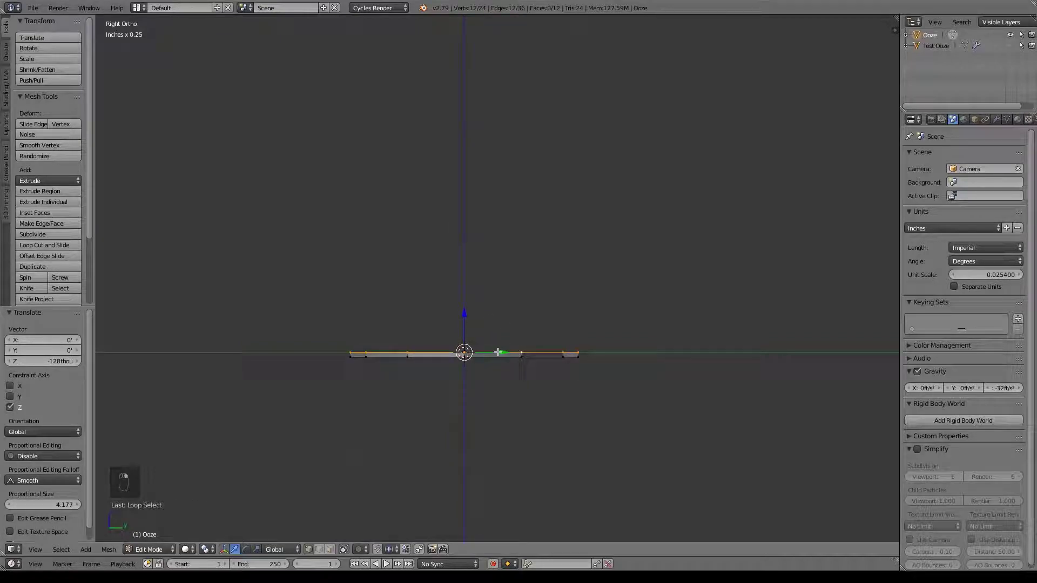
key("s")
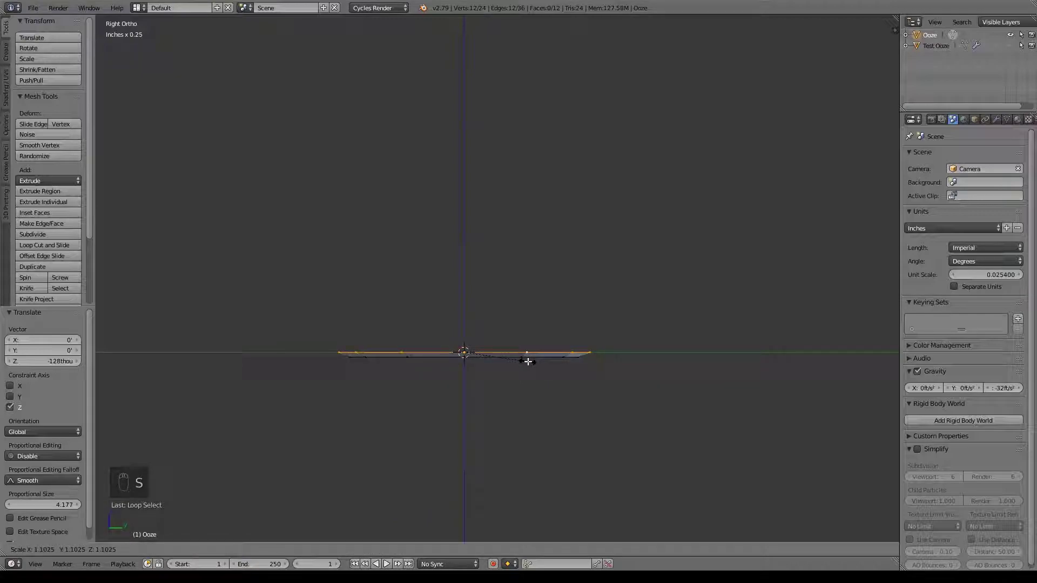
left_click(528, 362)
Step: Extrude the upper loop upward, scale the new ring wider and shift it about 854 thou along Y
key("e")
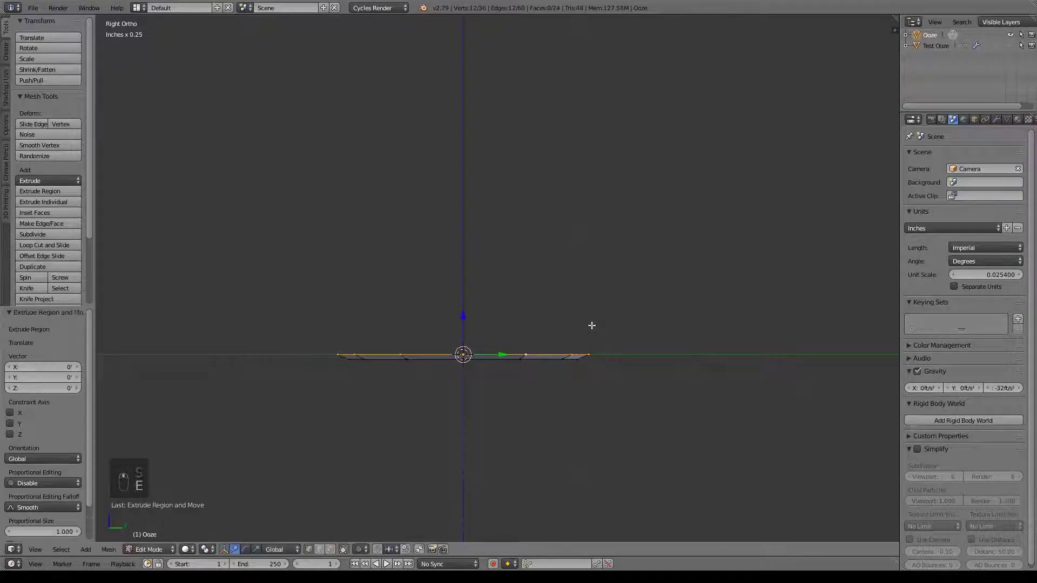
left_click(463, 295)
key("s")
left_click(696, 347)
left_click_drag(494, 326, 533, 344)
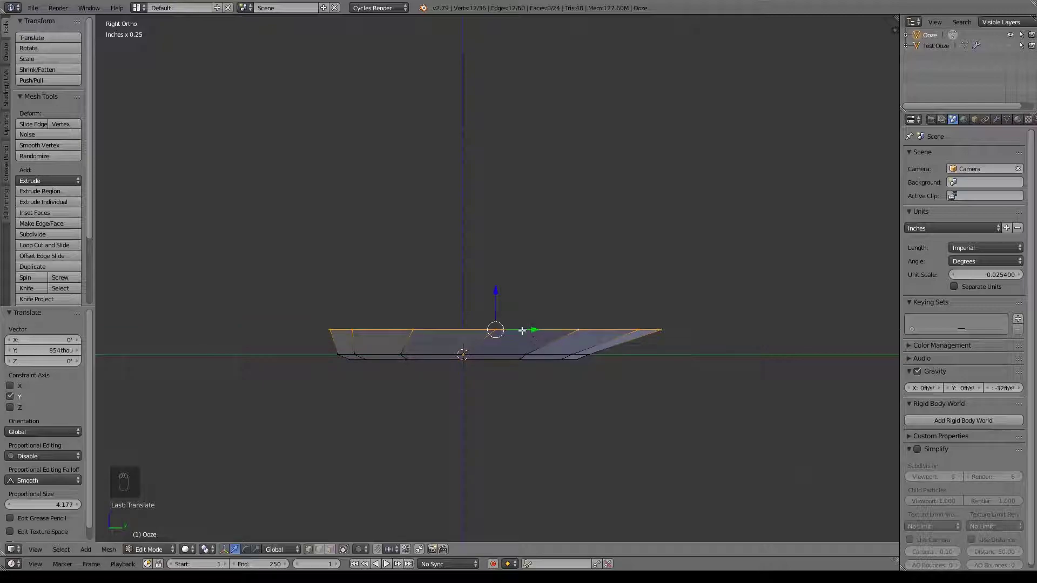
Step: Adjust the top ring's height, then extrude it about 1.07" upward to form the straight lower side wall
left_click_drag(497, 292, 489, 262)
key("e")
middle_click_drag(615, 316, 661, 355, "shift")
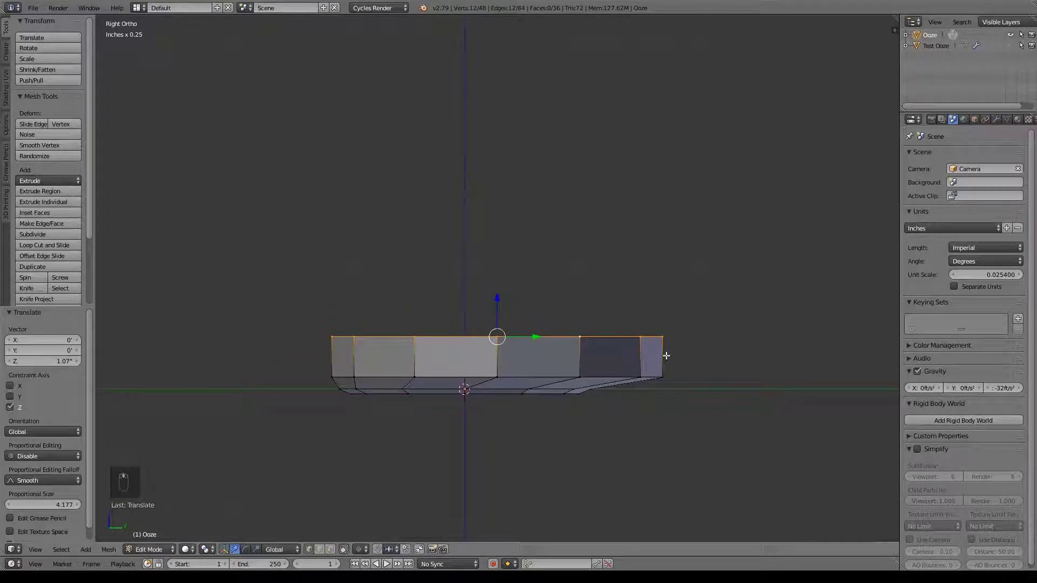
middle_click_drag(500, 404, 585, 425)
key("KP_3")
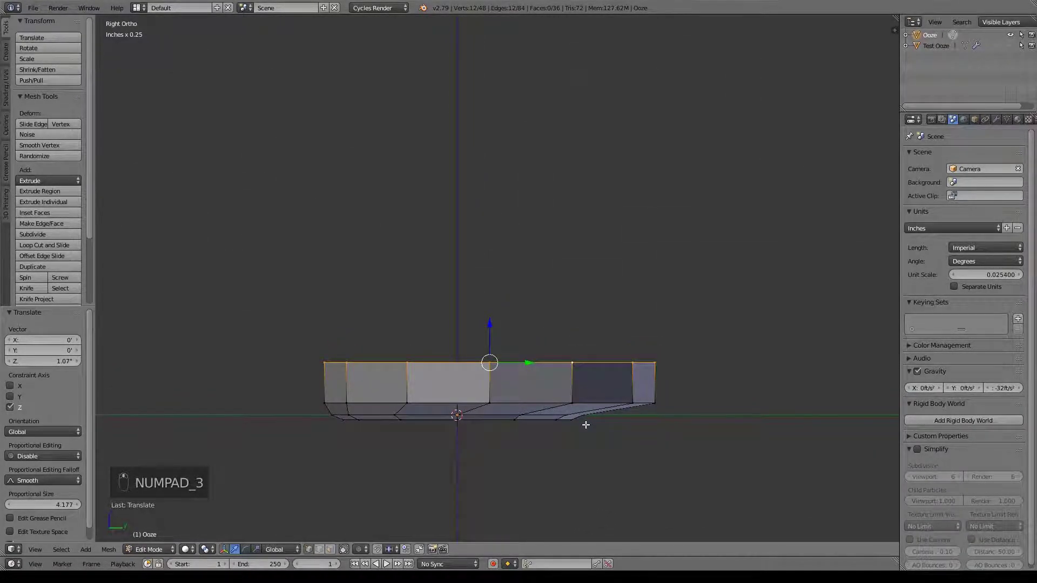
Step: Extrude the top ring about 1.32" upward, scale it to about 0.83 and shift it slightly back along Y
key("e")
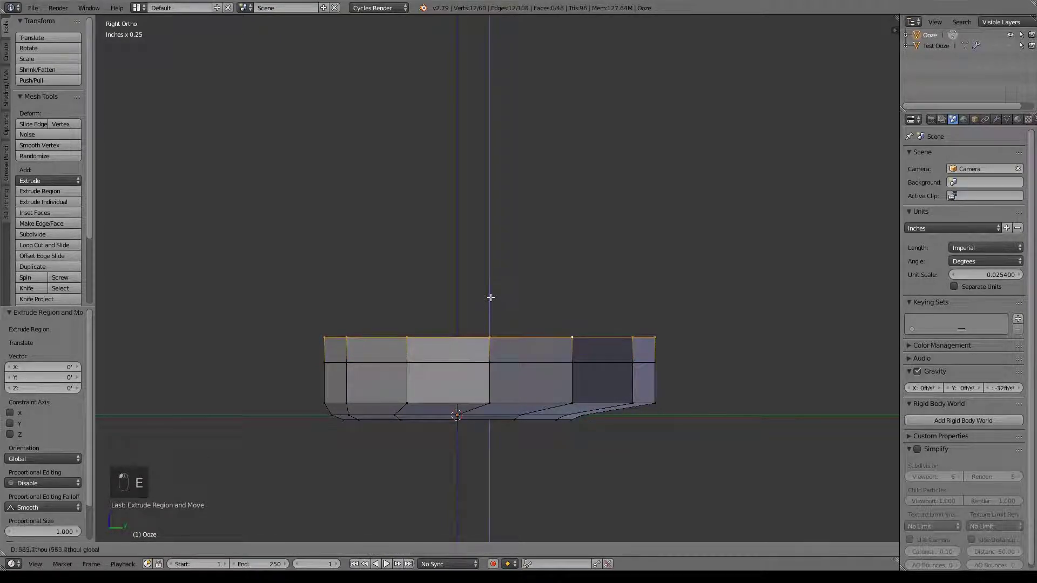
left_click(493, 274)
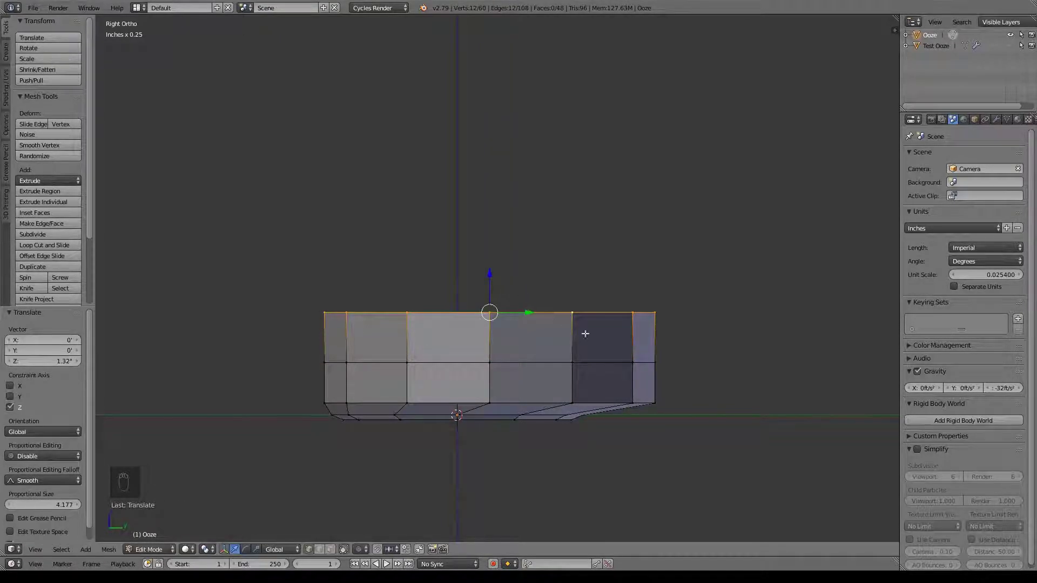
key("s")
left_click(670, 360)
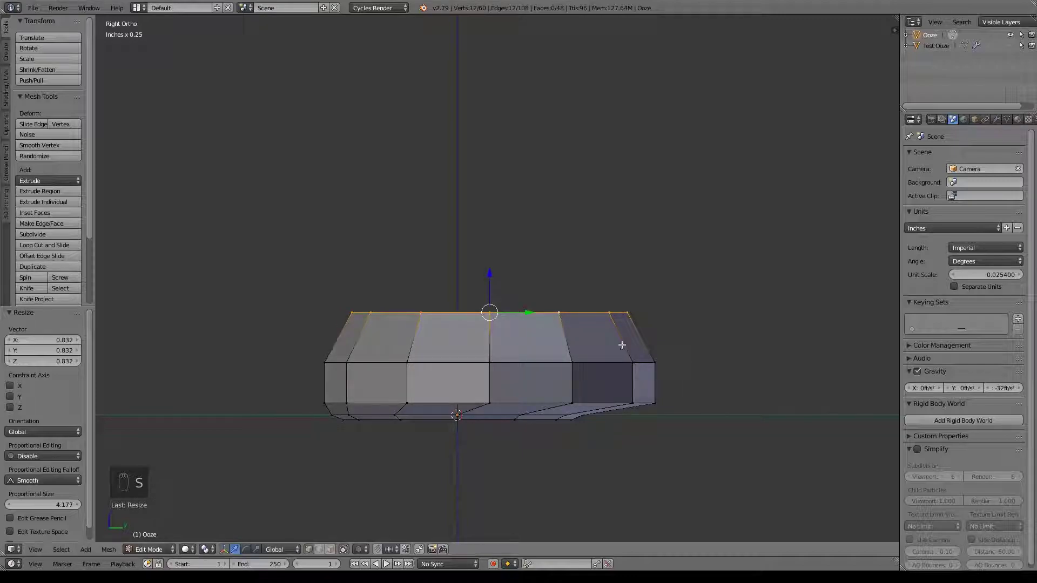
left_click_drag(525, 315, 508, 322)
Step: Extrude the top ring upward, scale it down to a narrow neck and move it about -1.71" along Y
middle_click_drag(544, 296, 551, 338, "shift")
key("e")
right_click(551, 338)
left_click_drag(482, 315, 452, 265)
key("s")
left_click(572, 287)
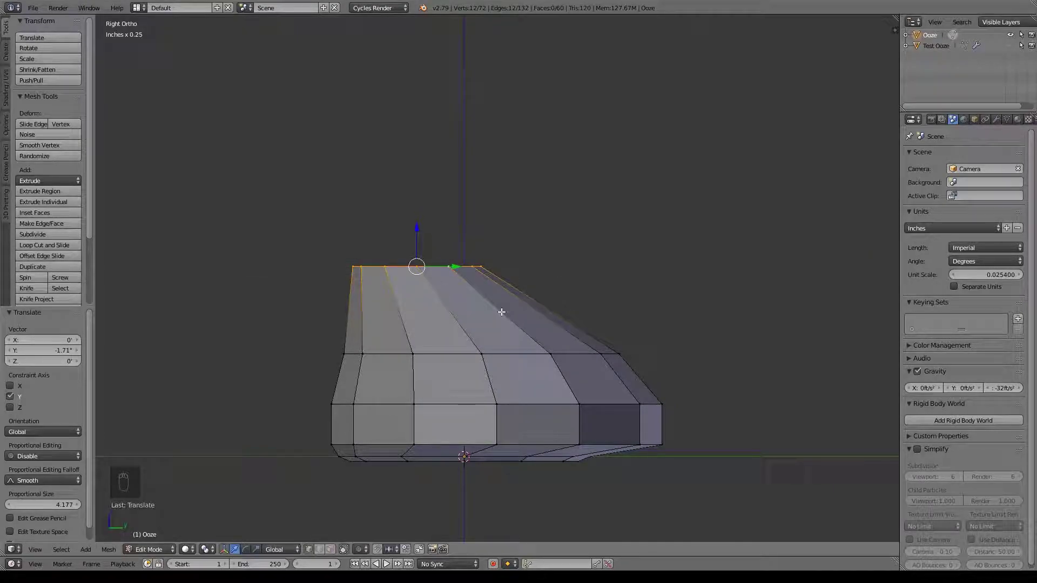
Step: Extrude the neck ring, scale it by about 1.33, raise it about 441 thou and rotate it about -9° for the head's base
key("e")
right_click(503, 312)
key("s")
left_click(537, 317)
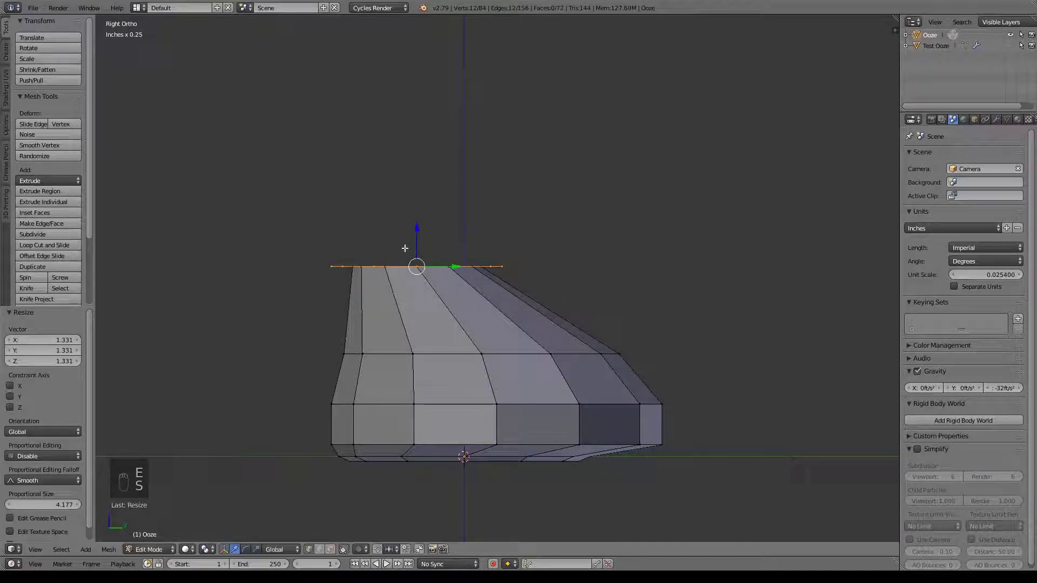
left_click_drag(419, 227, 410, 210)
key("r")
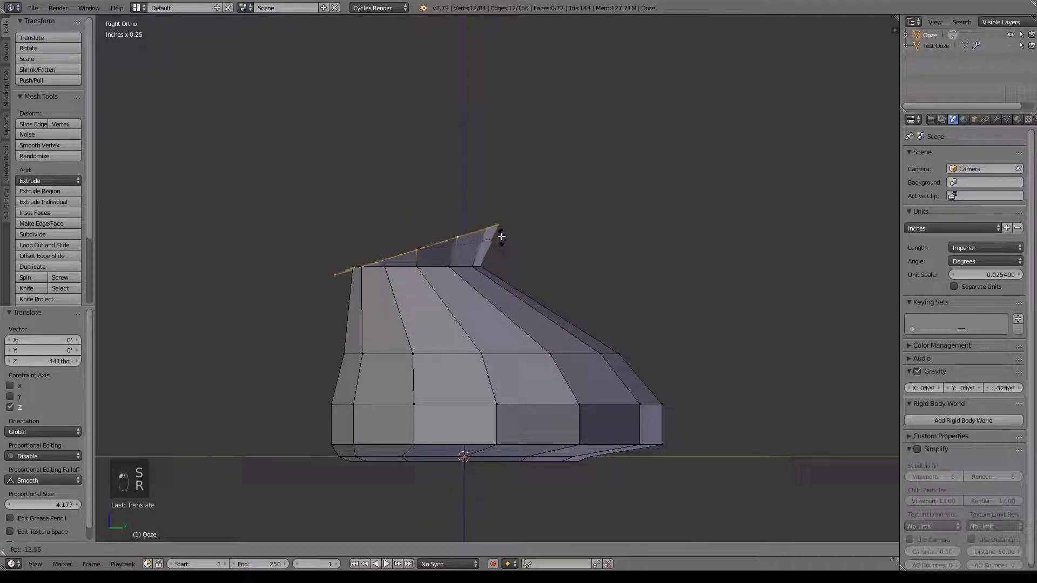
left_click(508, 250)
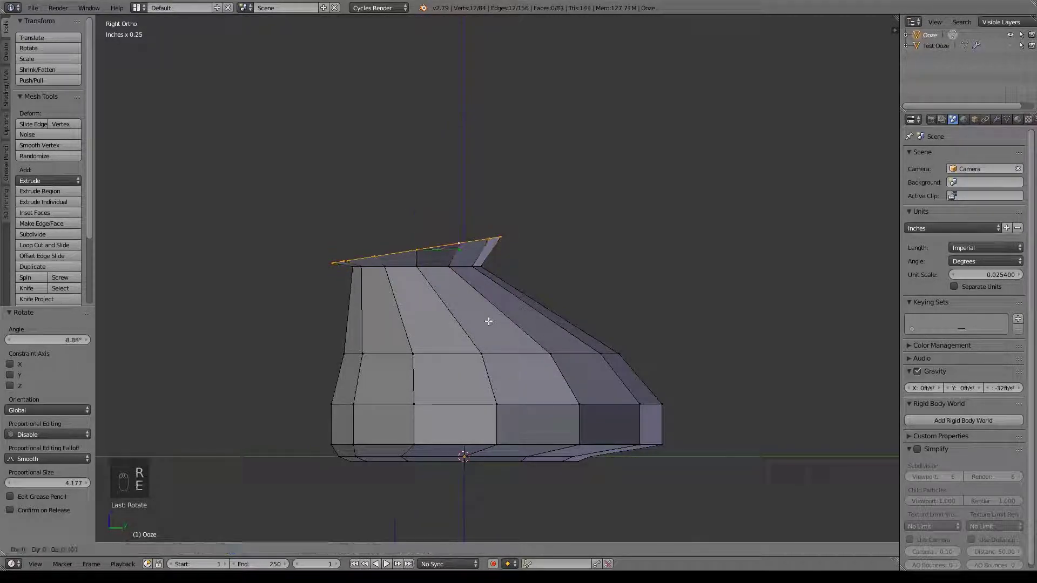
Step: Extrude the head ring, move it about -1.12" in Y and 1.21" in Z, rotate it about -31.6° and scale it to 0.793
key("e")
right_click(493, 309)
key("g")
left_click(458, 263)
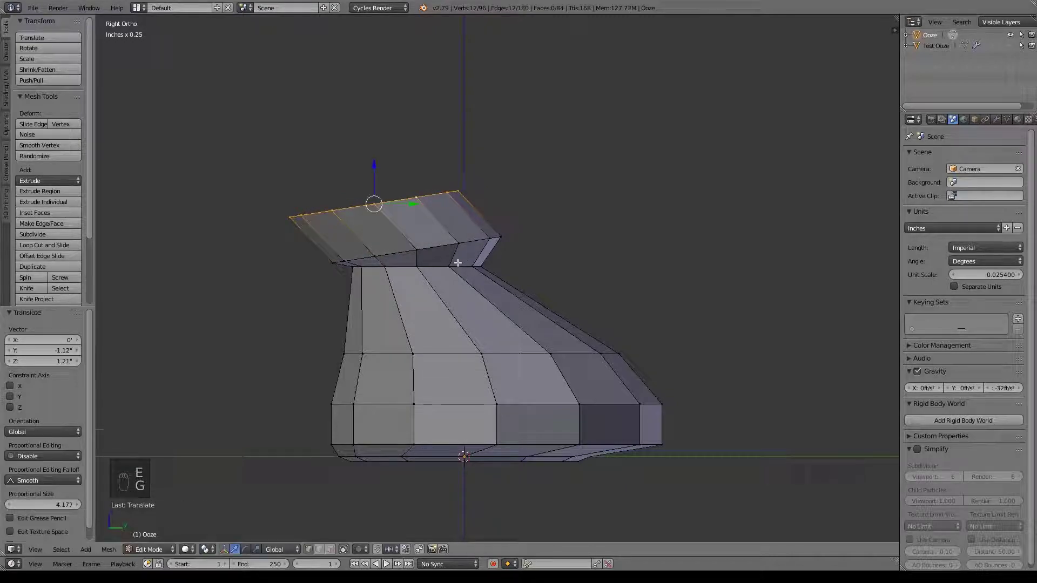
key("r")
left_click(512, 219)
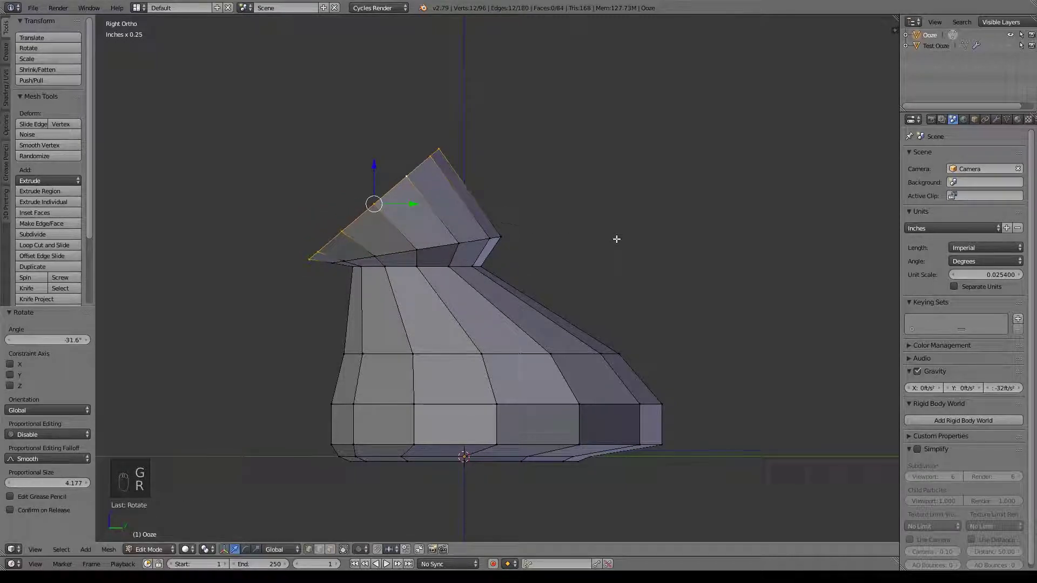
key("s")
left_click(562, 238)
Step: Extrude the head's end ring, scale it to about 0.433, move it back close to the head and rotate it about -13.8°
key("e")
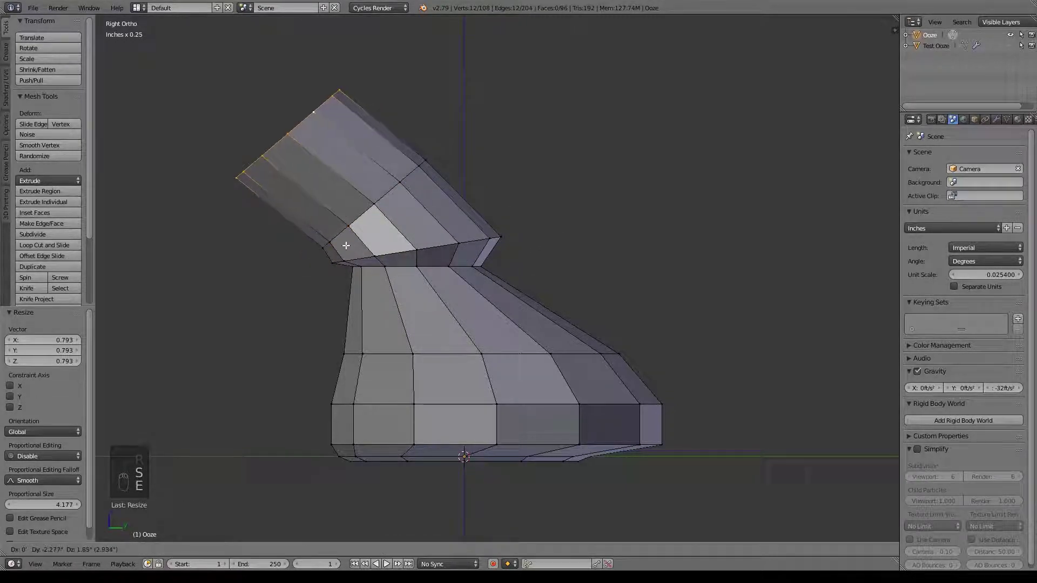
left_click(345, 245)
key("s")
left_click(412, 286)
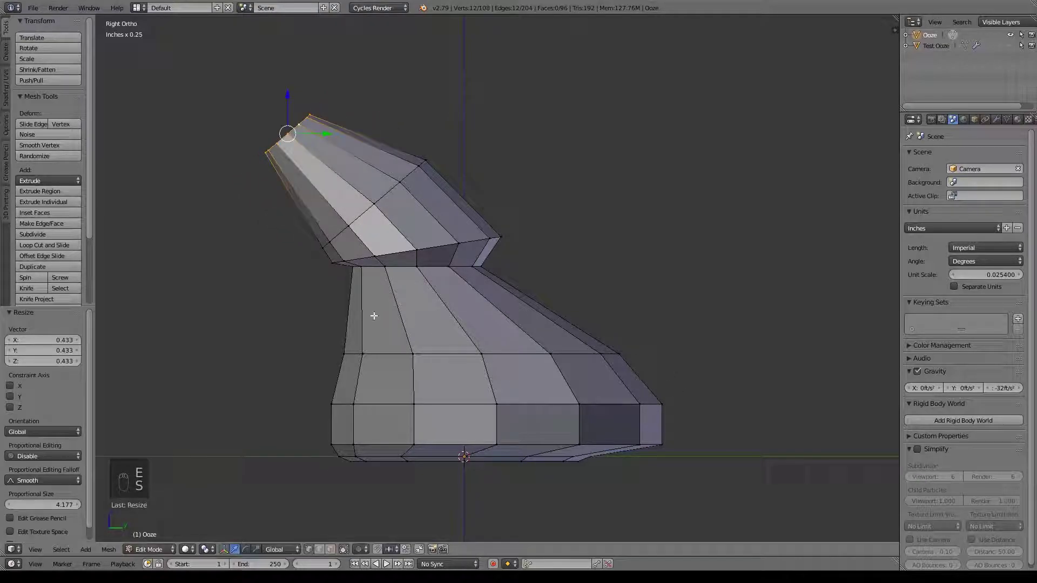
key("g")
left_click(525, 428)
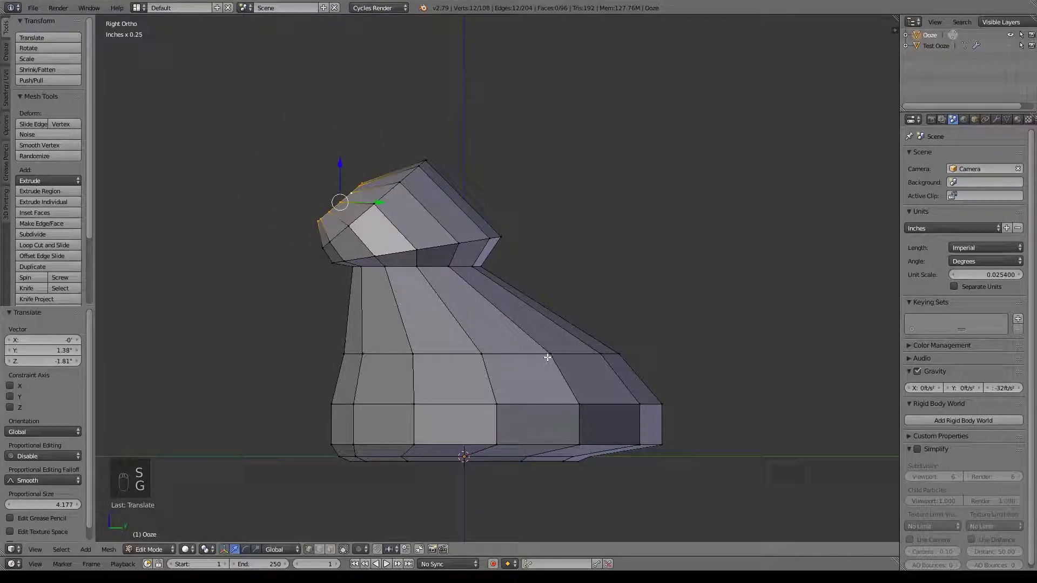
key("r")
left_click(513, 270)
Step: Extrude the end ring once more, scale it smaller and move it slightly outward to round off the head
key("e")
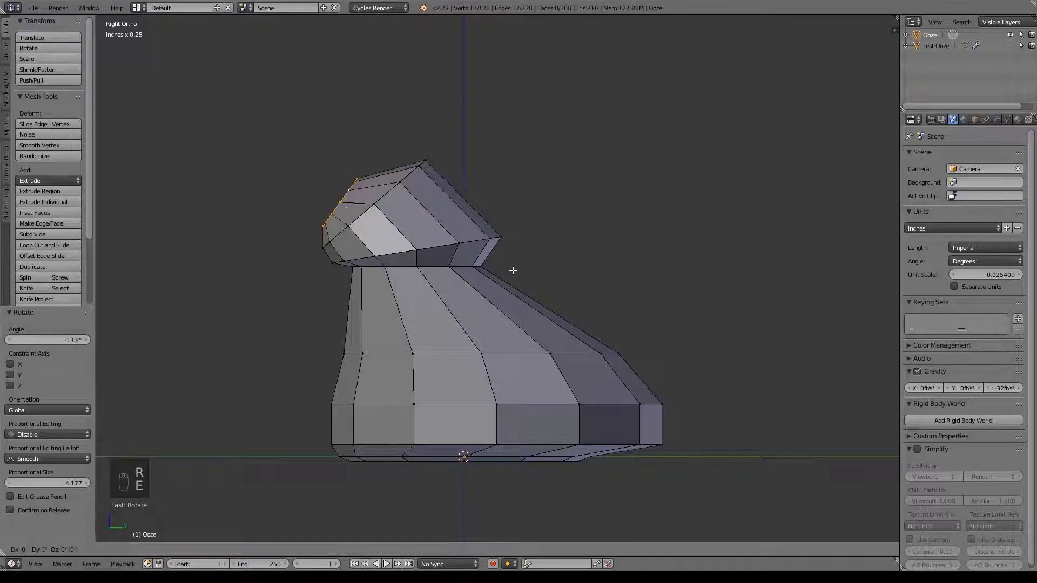
right_click(513, 270)
key("s")
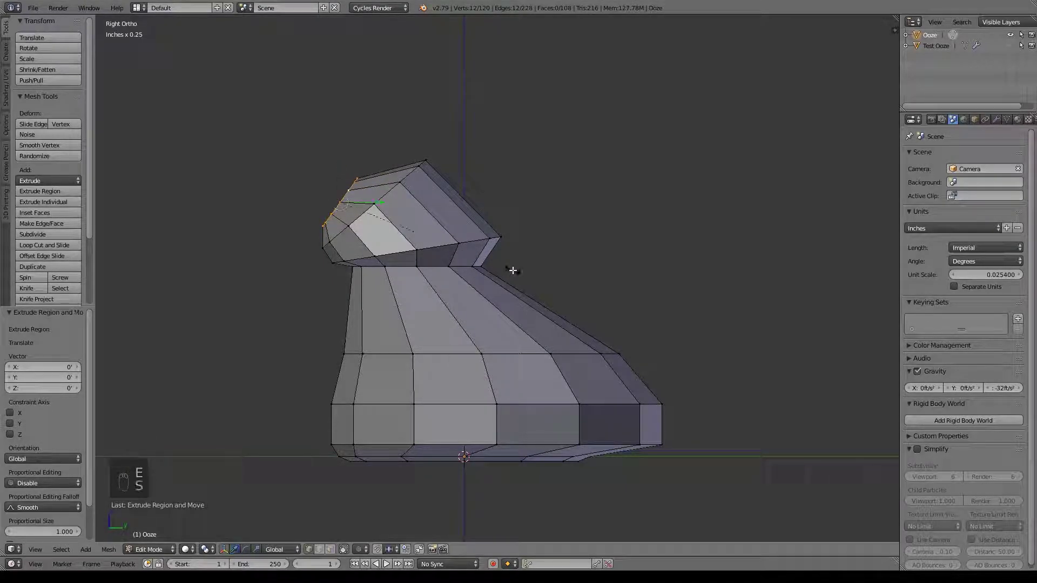
left_click(435, 248)
key("g")
left_click(469, 295)
Step: Close the head's tip by extruding the last ring in place and merging its vertices at center
key("e")
right_click(519, 333)
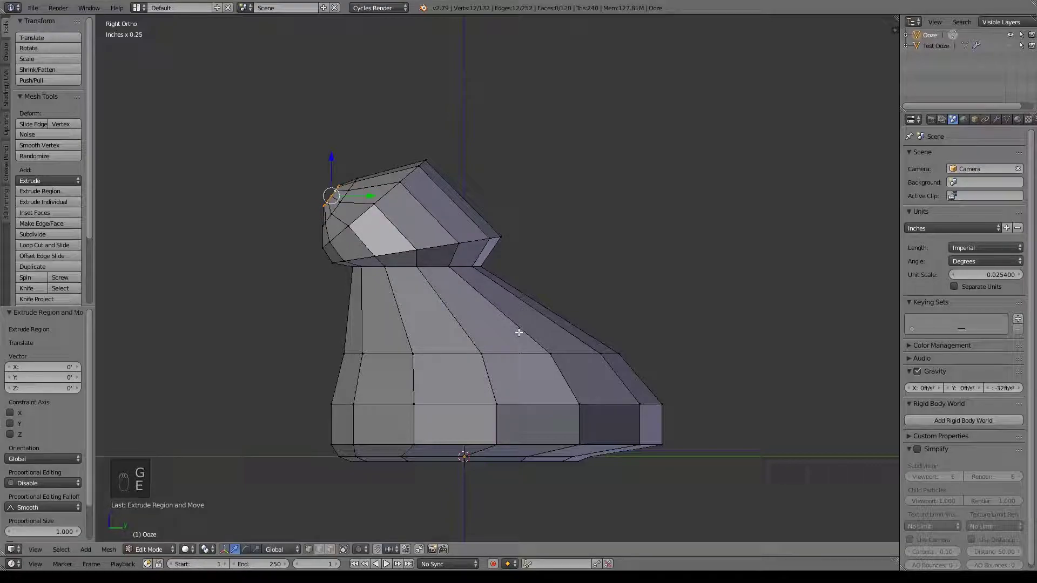
key("alt+m")
left_click(519, 338)
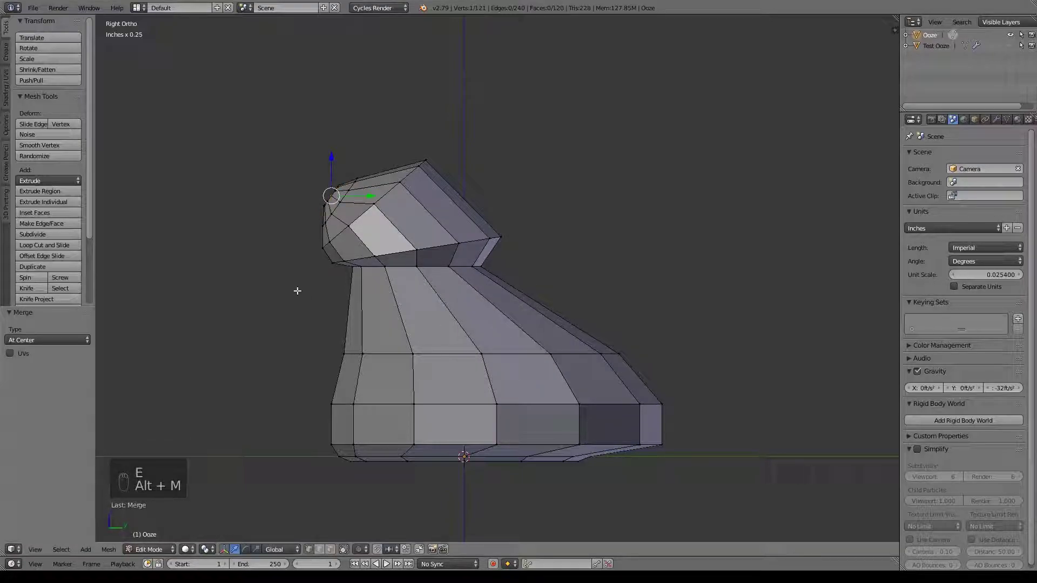
Step: Move the head's tip vertex about -143 thou along Y
middle_click_drag(296, 290, 371, 233)
key("g")
key("y")
left_click(421, 285)
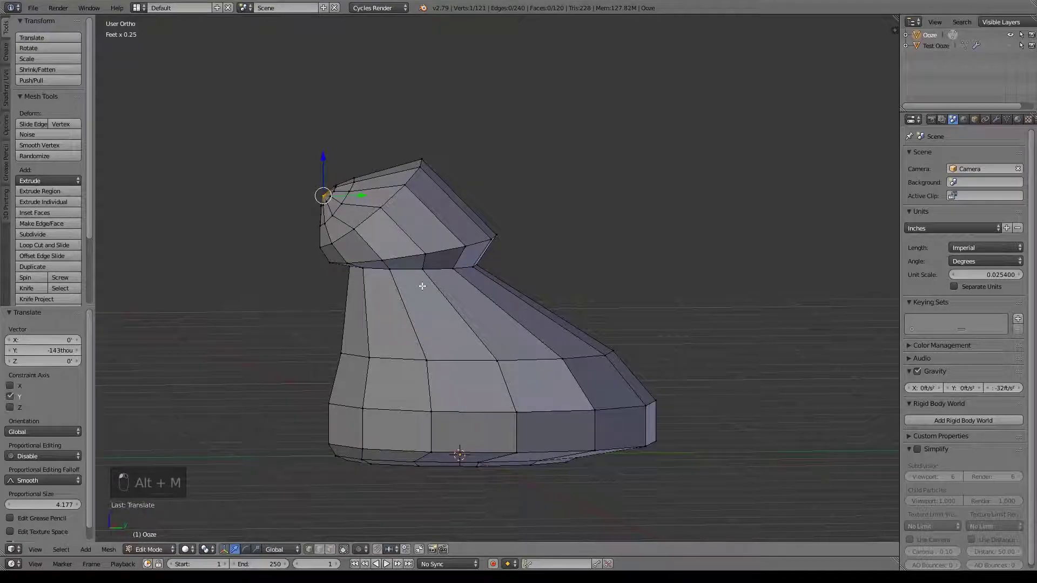
Step: Select the entire mesh and narrow it along X by scaling it to about 0.740
middle_click_drag(712, 456, 693, 416, "shift")
middle_click_drag(676, 364, 630, 370)
key("KP_1")
mouse_move(625, 435)
middle_mouse_down()
mouse_move(682, 377)
mouse_move(648, 435)
mouse_move(610, 441)
middle_mouse_up()
key("KP_1")
key("s")
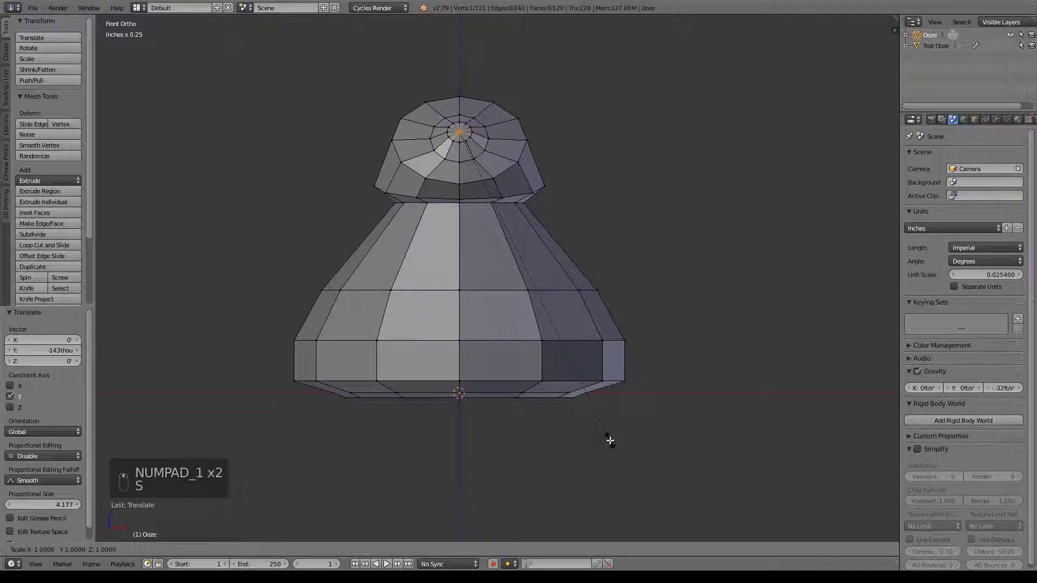
right_click(683, 417)
key("a")
key("a")
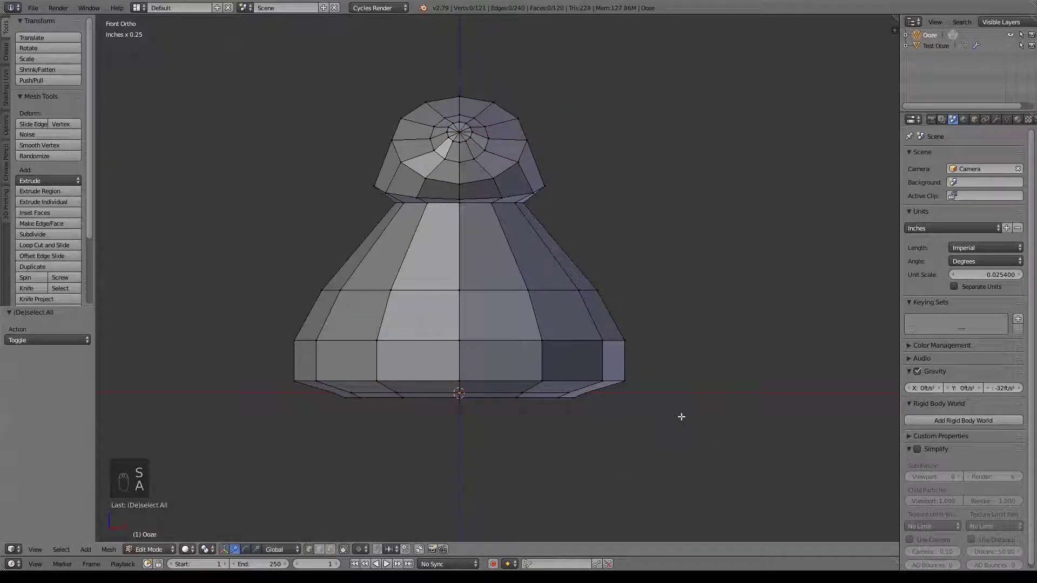
key("s")
key("x")
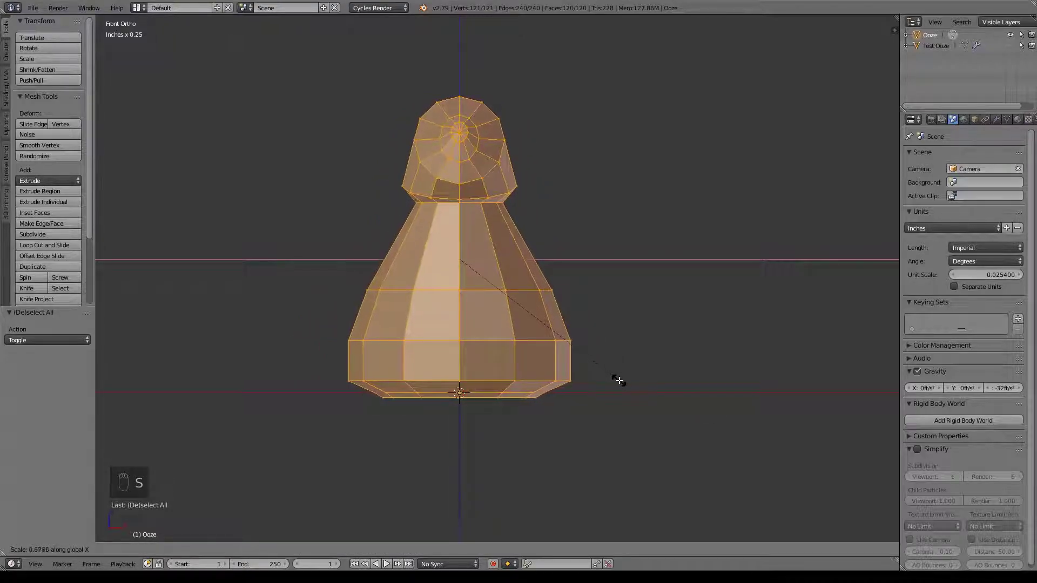
left_click(638, 388)
Step: Add a horizontal loop cut around the lower body and slide it close beneath the ring at the shoulder's base
middle_click_drag(697, 281, 551, 315)
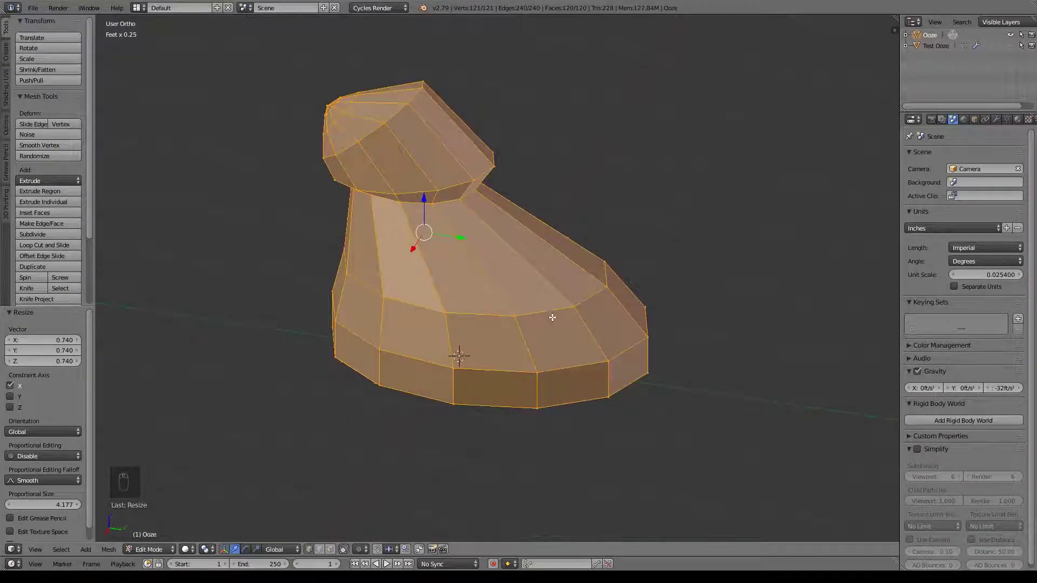
key("KP_1")
key("KP_3")
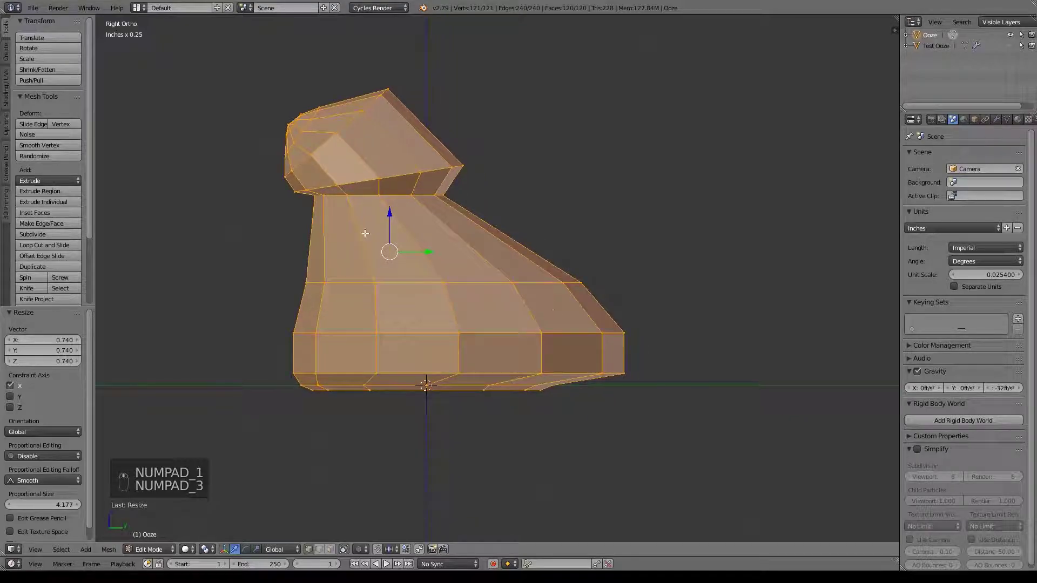
key("ctrl+r")
left_click(535, 300)
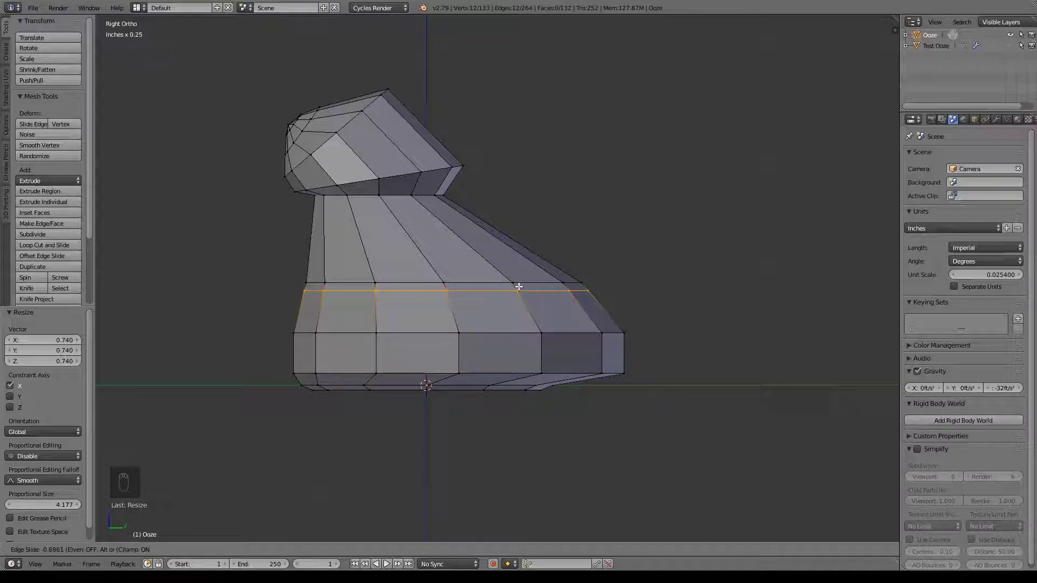
left_click(518, 286)
Step: Select the five rear vertices of the ring above the new loop and pull them outward past it
middle_click_drag(593, 264, 545, 287, "shift")
key("z")
scroll(567, 335, "up", 5)
middle_click_drag(572, 335, 541, 278, "shift")
key("a")
left_click_drag(318, 230, 573, 306)
key("g")
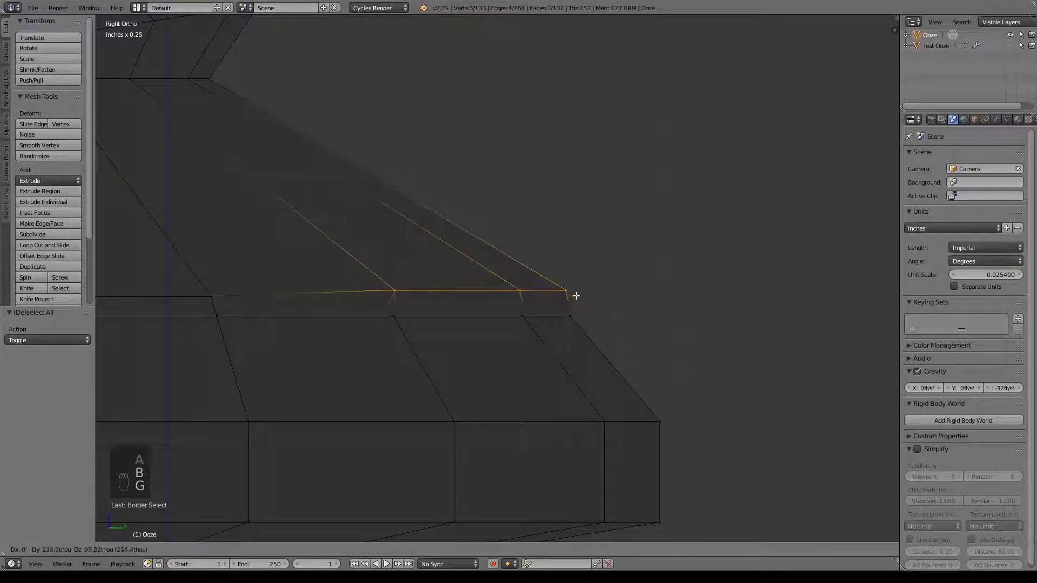
left_click(617, 310)
Step: Select the two side vertices of the same ring, spread them apart by scaling and move them about 320 thou along Y
key("a")
key("b")
left_click_drag(193, 275, 248, 308)
key("s")
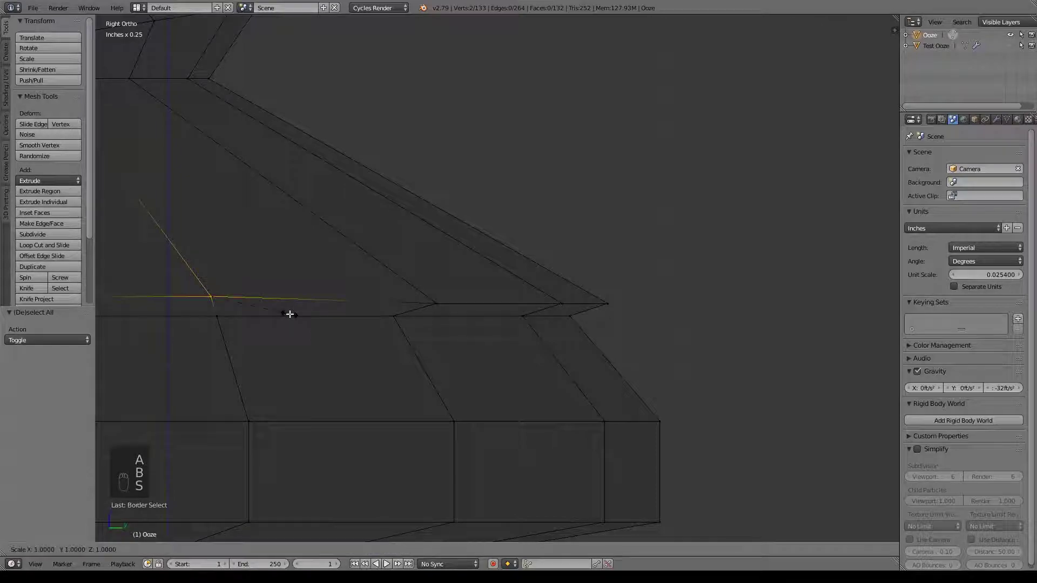
left_click(369, 327)
left_click_drag(250, 297, 285, 298)
Step: Bring the two side vertices closer together by scaling them to about 0.73
middle_click_drag(349, 283, 359, 299)
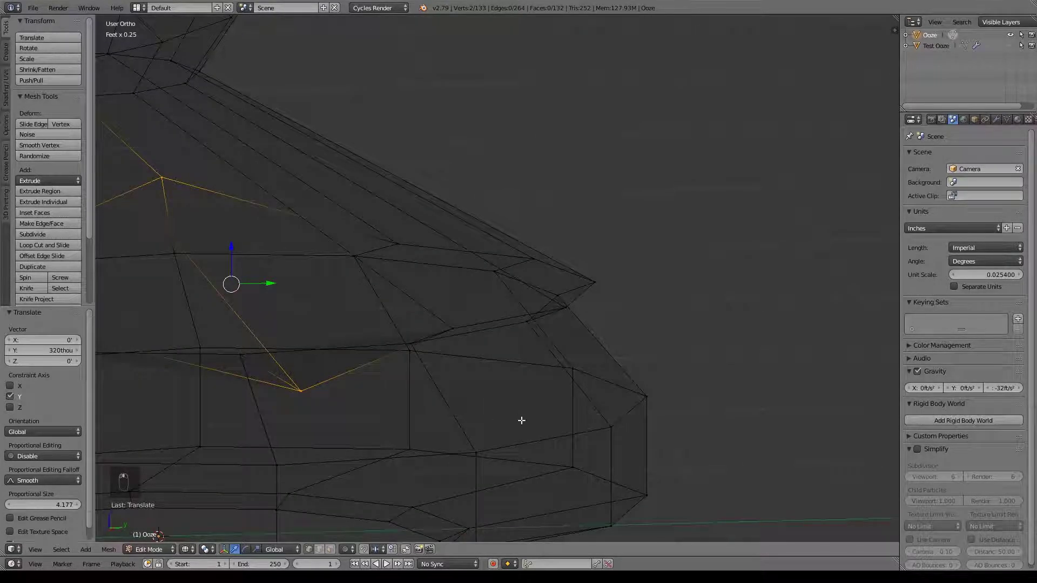
key("s")
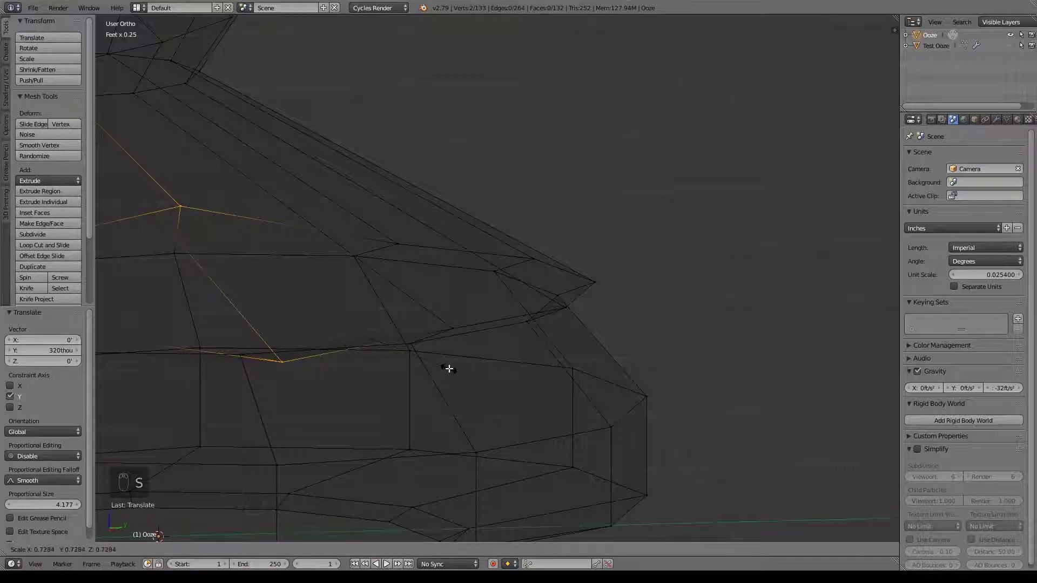
left_click(448, 369)
Step: Spread the next two vertex pairs toward the rear of the ring, scaling the first to about 1.216 and the second to 1.388
right_click(411, 343)
right_click(398, 245, "shift")
key("s")
left_click(573, 352)
right_click(529, 322)
right_click(532, 255, "shift")
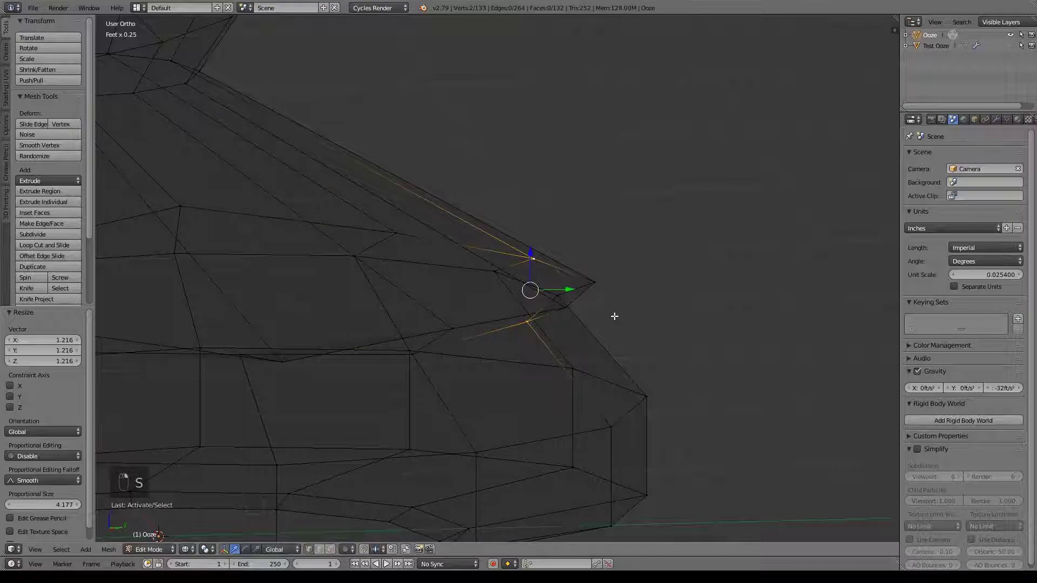
key("s")
left_click(644, 349)
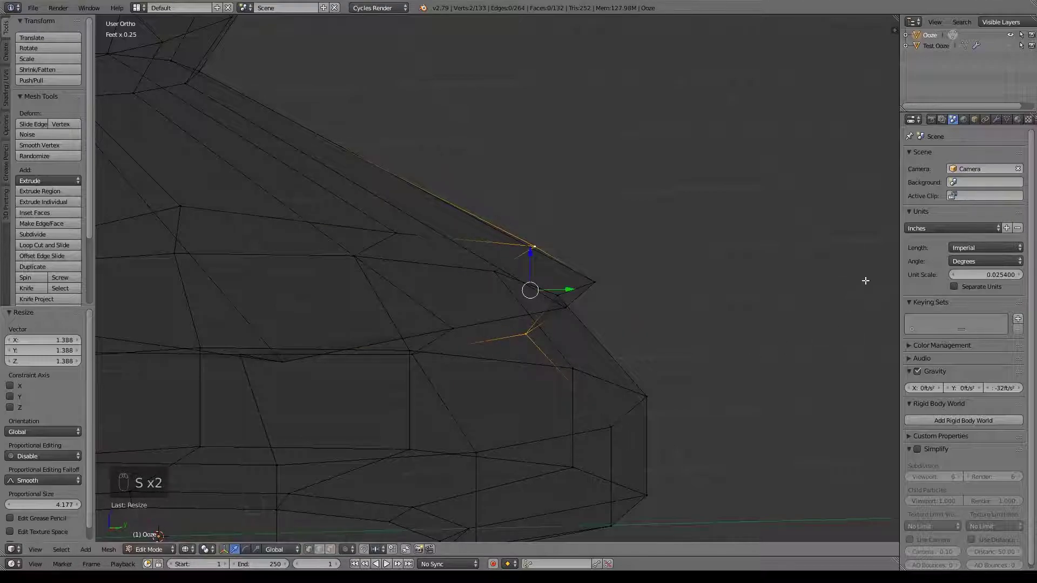
Step: Add a Subdivision Surface modifier to the ooze with 3 view subdivisions
left_click(998, 121)
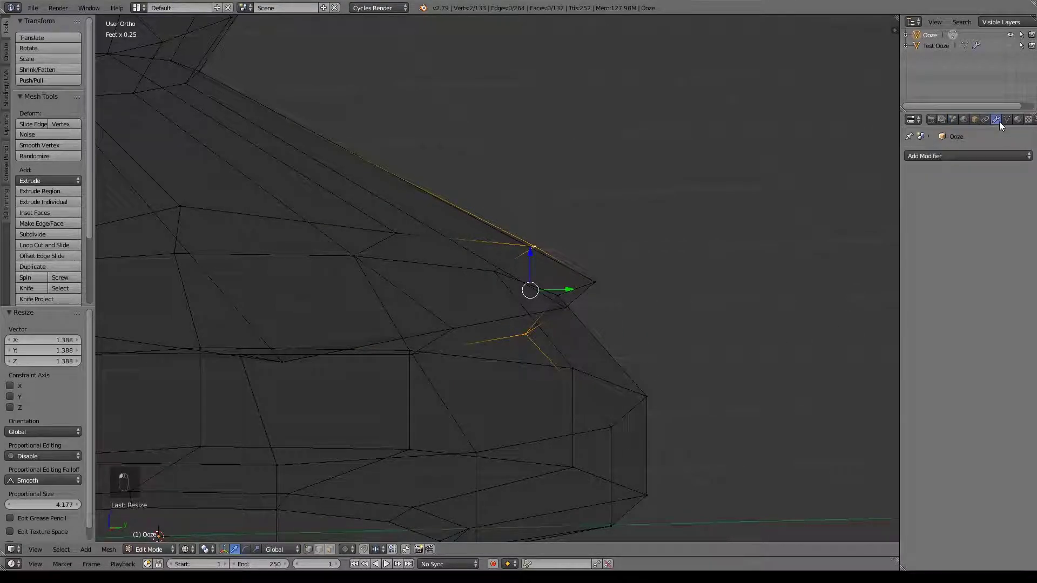
left_click(942, 157)
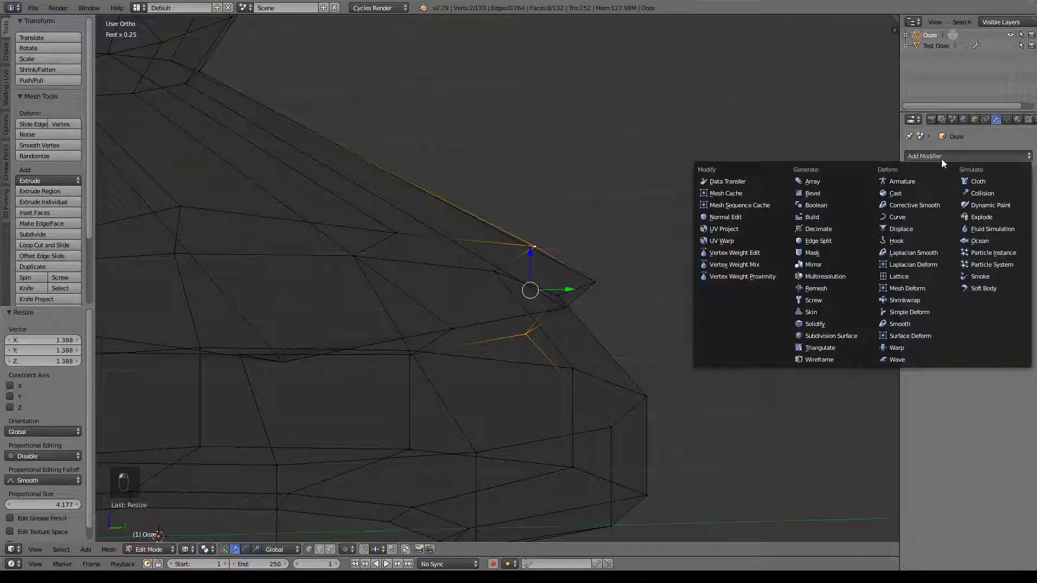
left_click(852, 336)
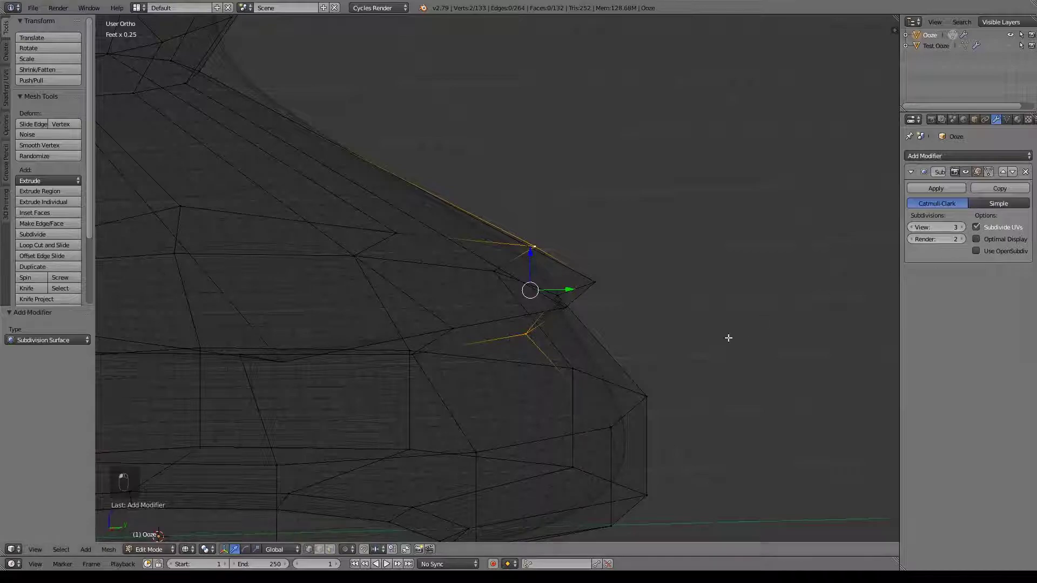
Step: In solid shading, select the rear edges of the loop under the overhang and crease them to 1.000
middle_click_drag(632, 409, 659, 368, "shift")
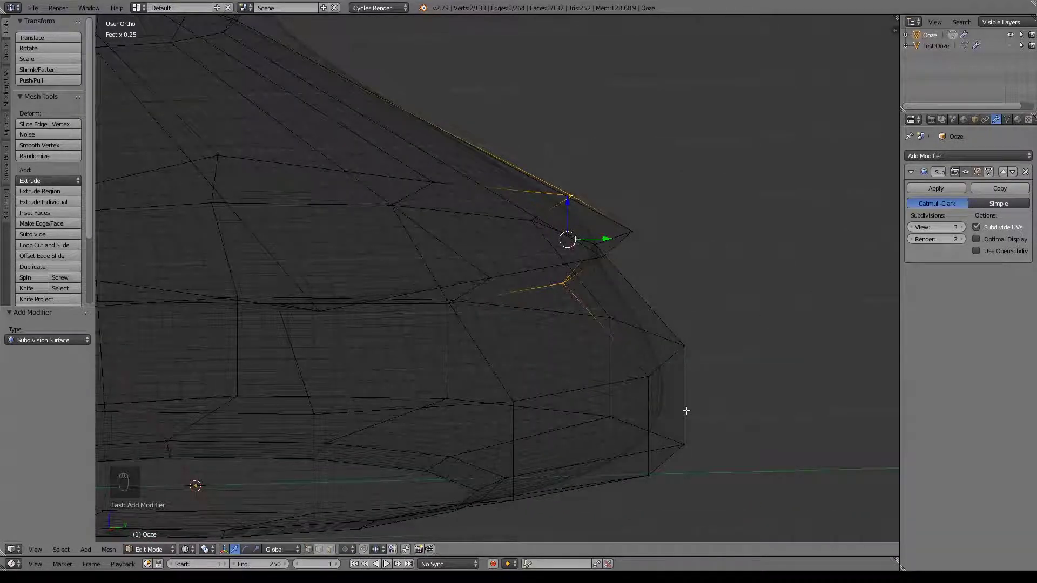
key("z")
middle_click_drag(686, 412, 659, 378)
right_click(647, 268, "shift")
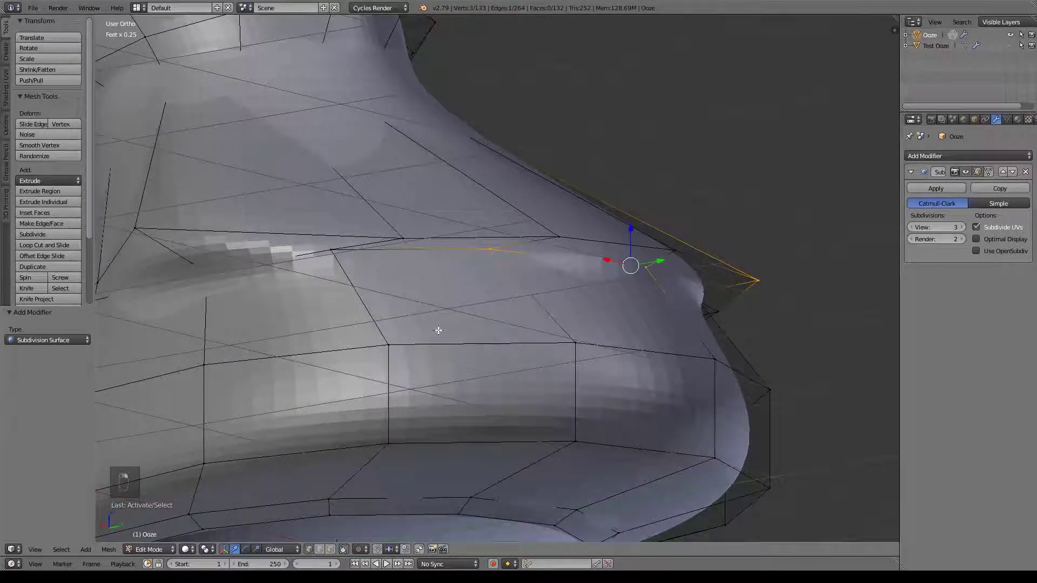
right_click(338, 258, "shift")
middle_click_drag(546, 301, 748, 277)
right_click(750, 283, "shift")
key("shift+e")
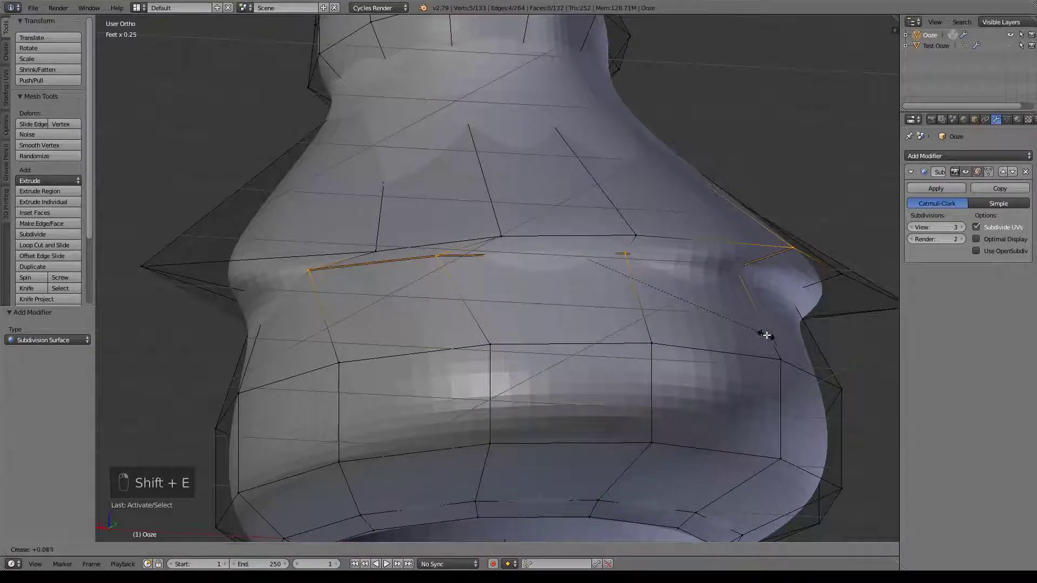
left_click(118, 412)
Step: Examine the smoothed body, rear fold and head from several angles, selecting the edge loop at the head's base
middle_click_drag(119, 412, 242, 481)
scroll(383, 287, "down", 3)
middle_click_drag(514, 305, 563, 311)
middle_click_drag(518, 341, 595, 384, "shift")
middle_click_drag(525, 278, 647, 450, "shift")
right_click(491, 280, "alt")
middle_click_drag(491, 279, 582, 127)
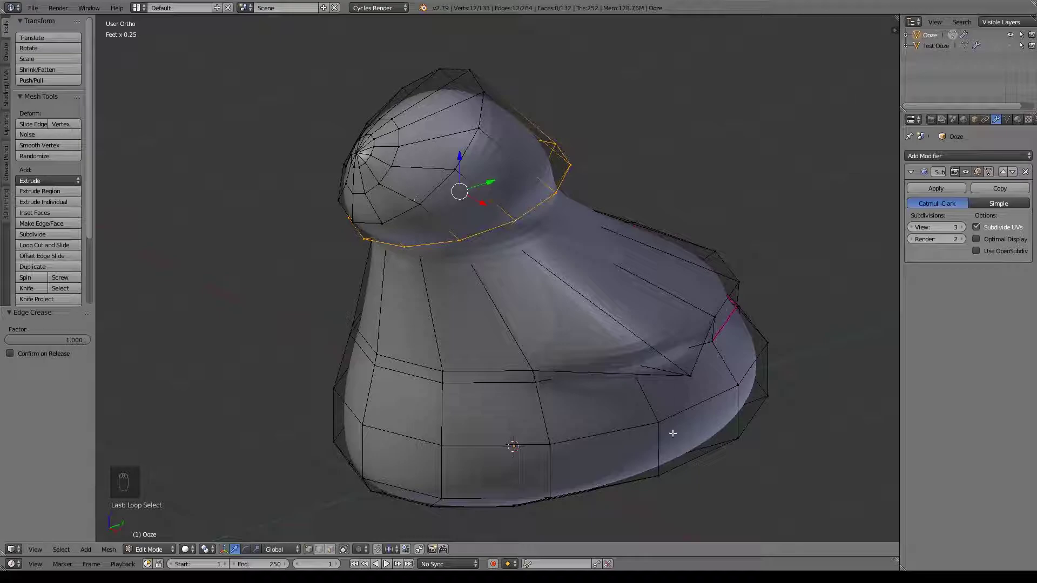
middle_click_drag(749, 364, 630, 353)
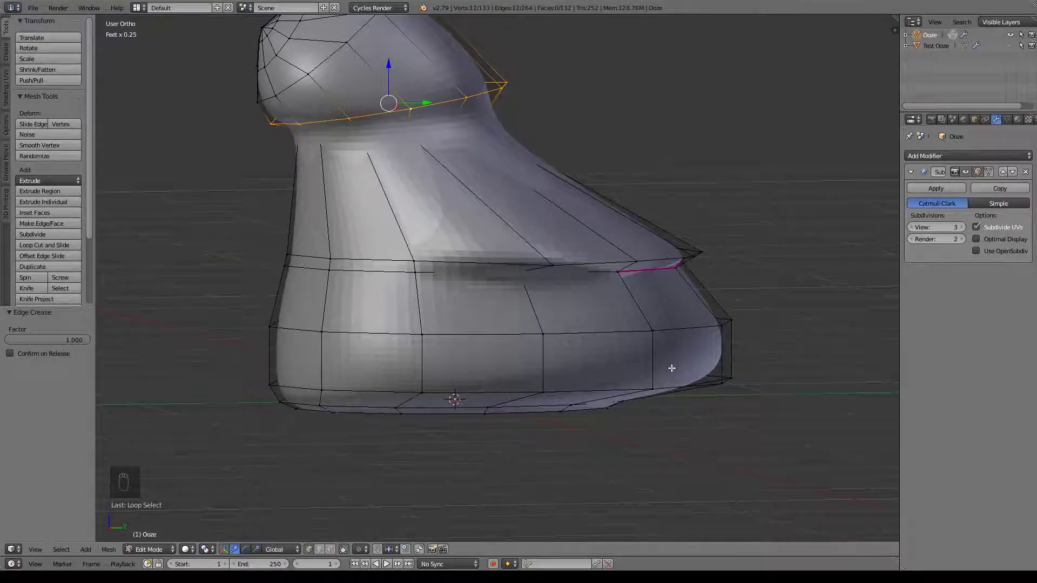
Step: Delete the vertices on the negative X half of the body in wireframe front view, keeping the center line
key("KP_1")
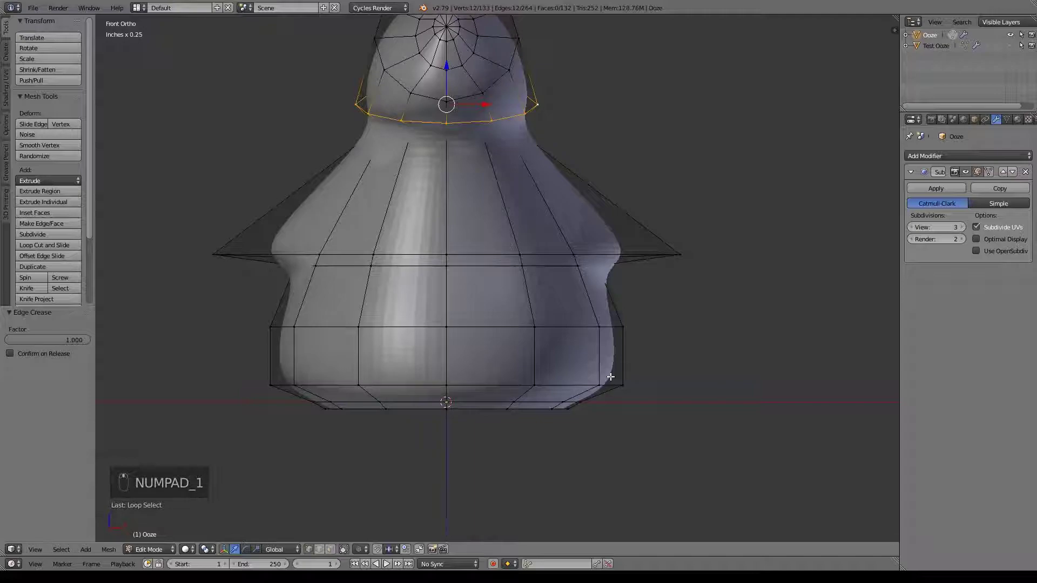
scroll(607, 399, "down", 3)
middle_click_drag(627, 429, 632, 398, "shift")
key("a")
key("a")
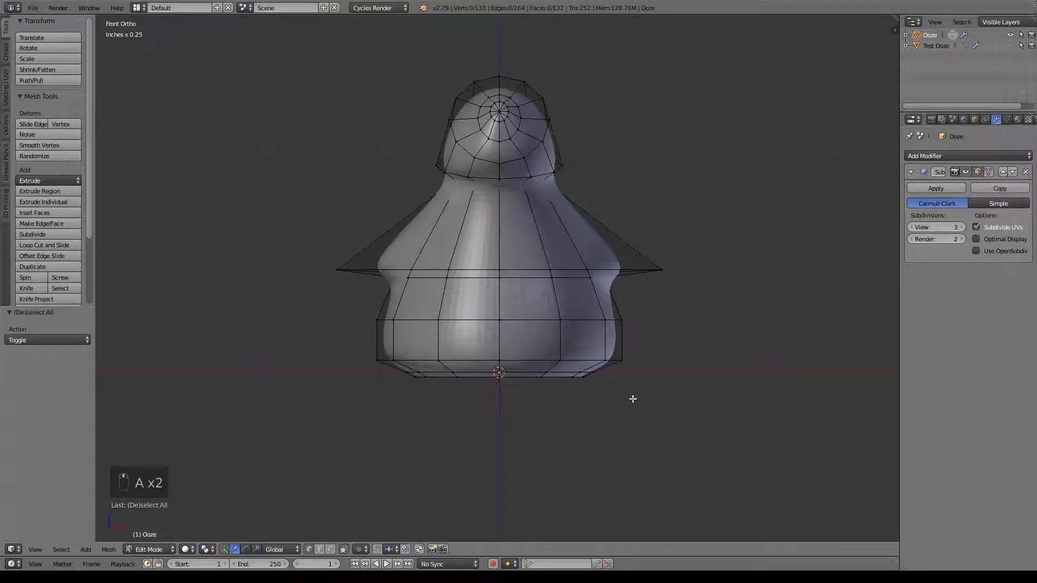
key("z")
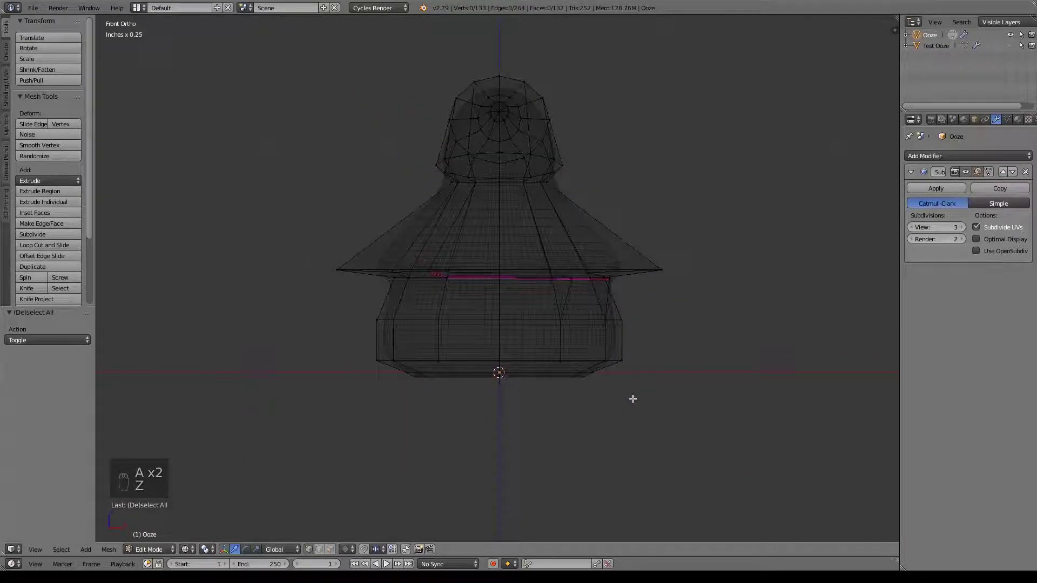
key("b")
left_click_drag(276, 51, 498, 381)
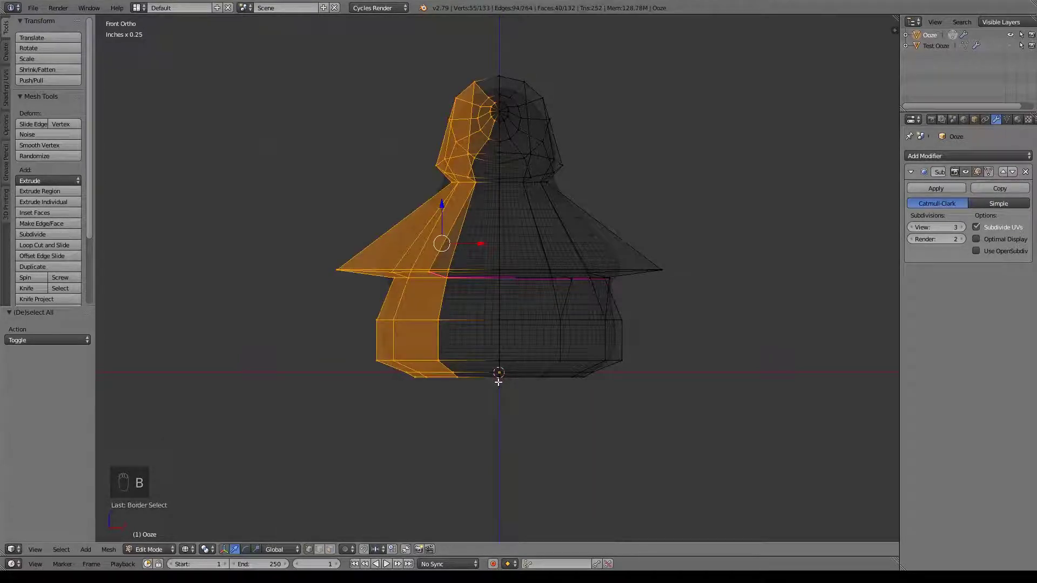
key("x")
left_click(498, 382)
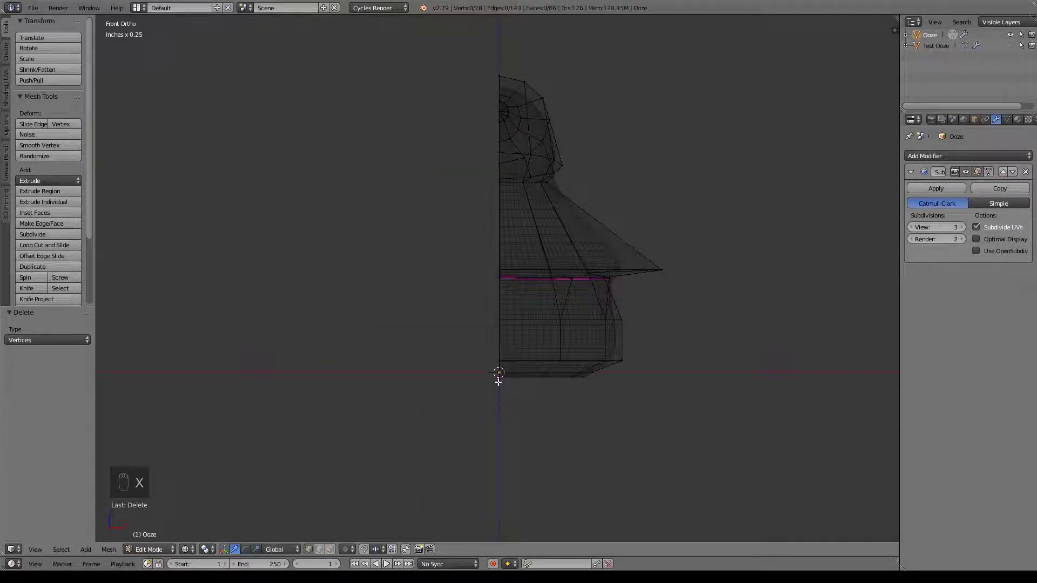
Step: Add a Mirror modifier on the X axis with Clipping enabled and place it above the Subdivision Surface modifier
left_click(964, 157)
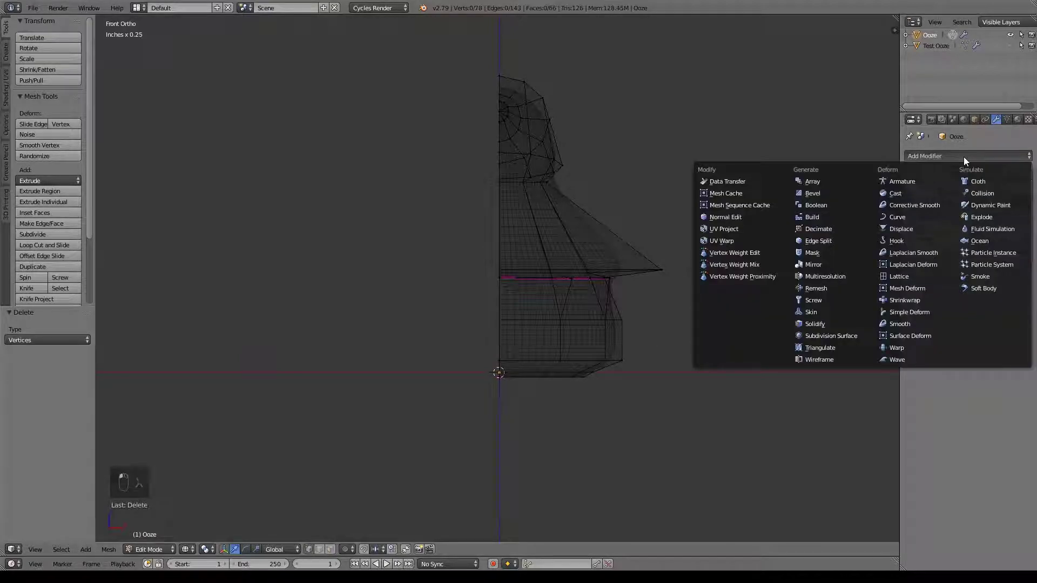
left_click(815, 263)
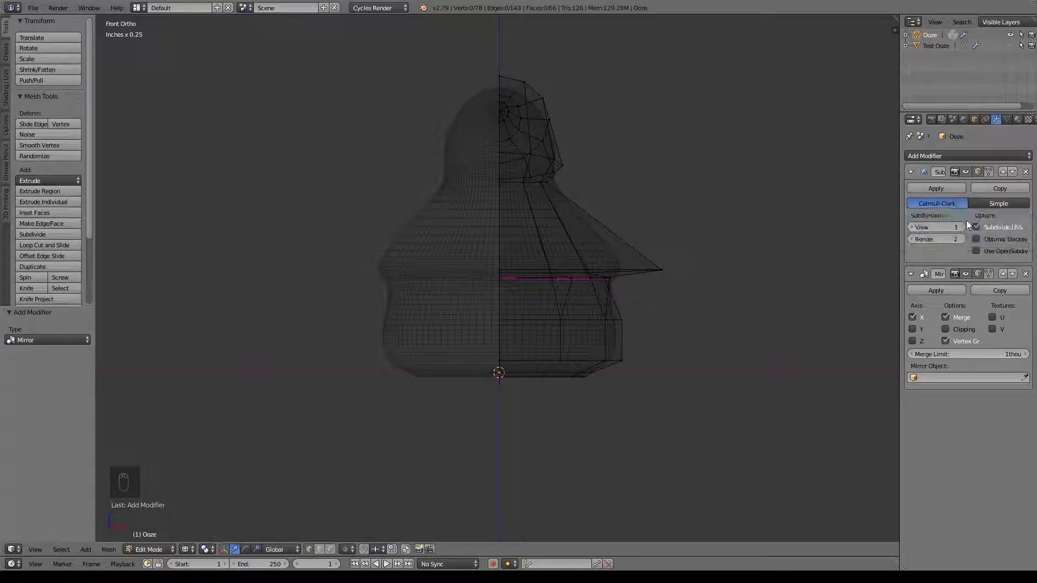
left_click(1002, 274)
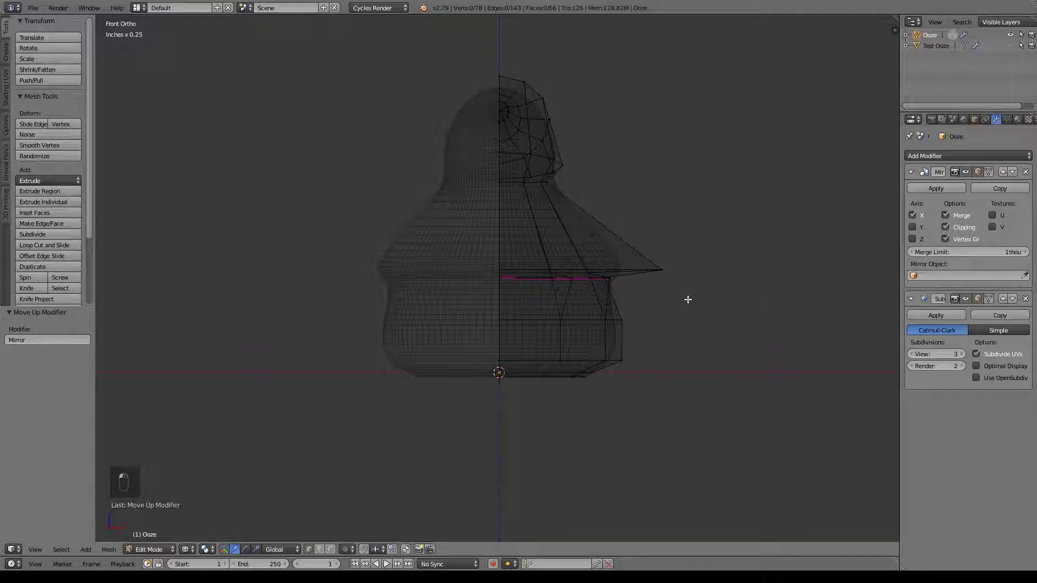
Step: Add a loop cut around the upper body in solid shading and slide it up just below the neck, factor about -0.687
middle_click_drag(688, 296, 662, 310)
key("z")
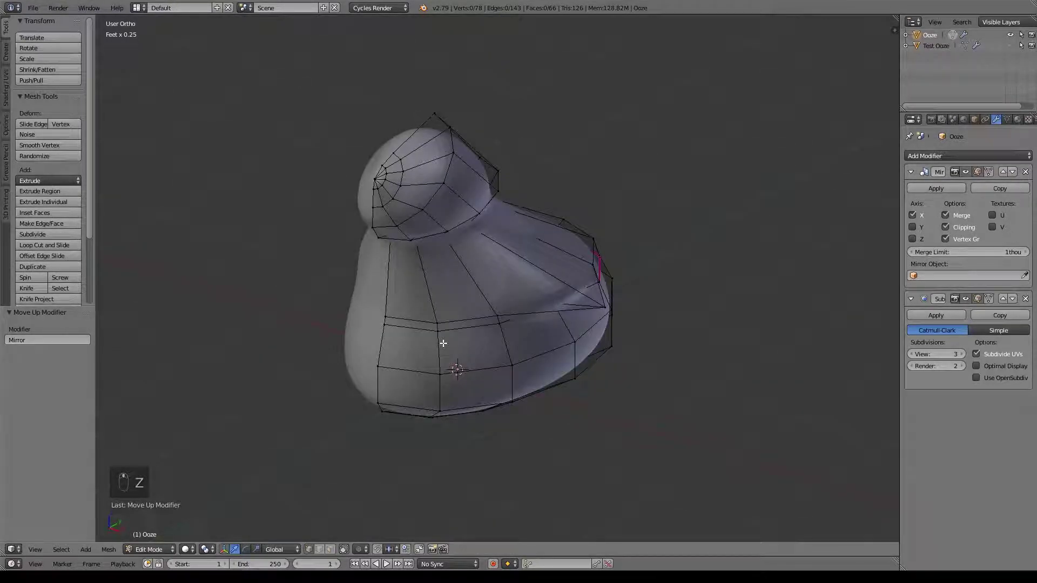
scroll(443, 344, "up", 4)
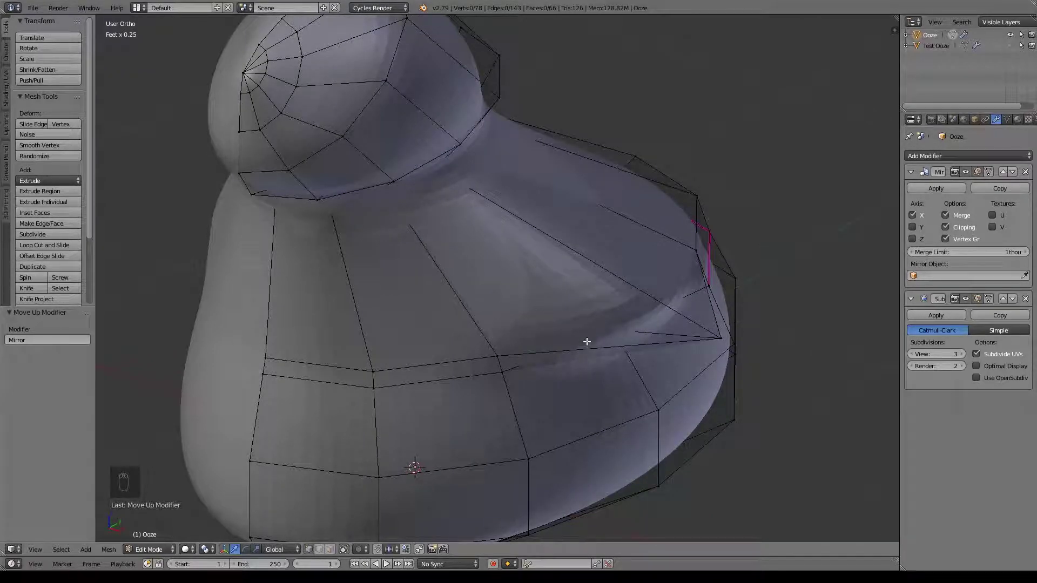
middle_click_drag(586, 341, 607, 355)
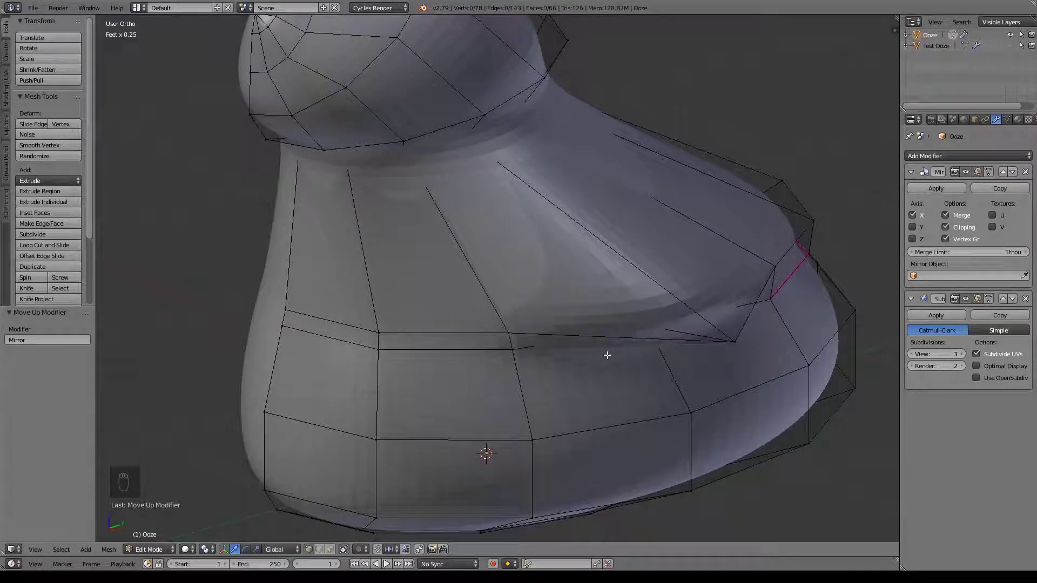
middle_click_drag(607, 355, 620, 361)
key("ctrl+r")
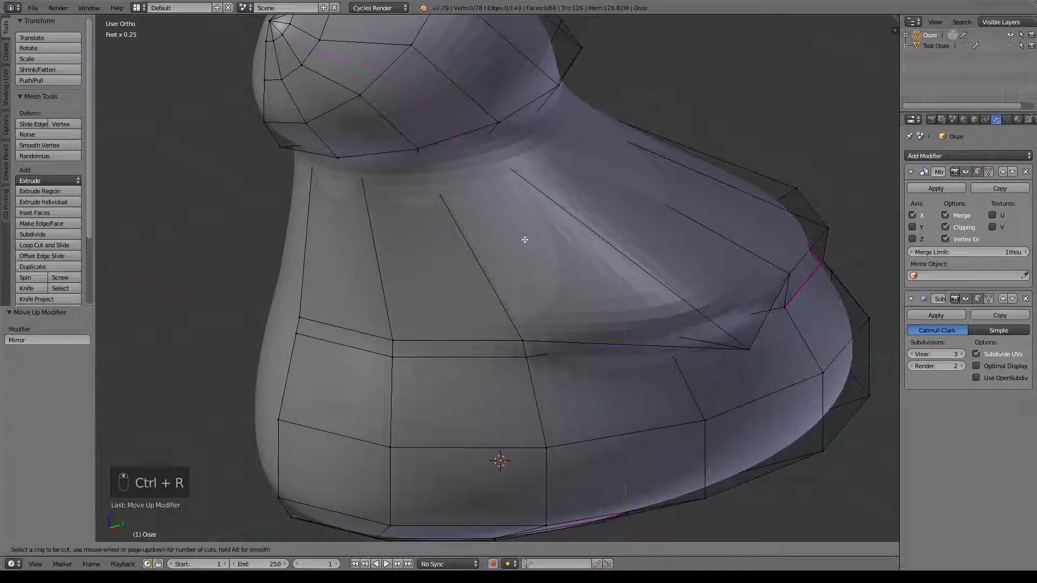
left_click(566, 168)
left_click(463, 142)
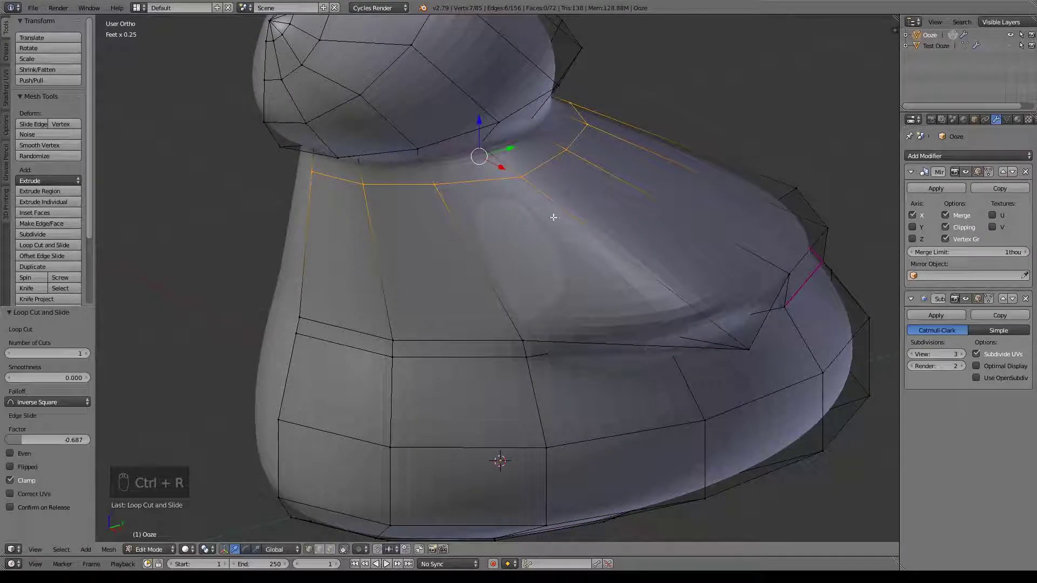
Step: Extrude the side face of the upper body into an arm base and move it forward 2.39 inches along negative Y
left_click(522, 177)
left_click(434, 184, "shift")
left_click(523, 341, "shift")
left_click(747, 348, "shift")
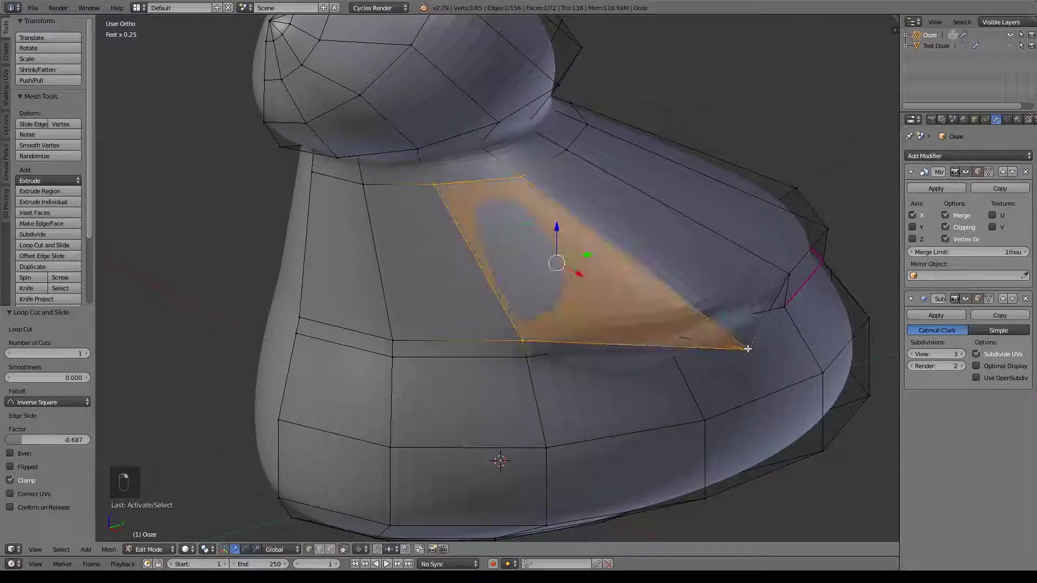
middle_click_drag(752, 342, 560, 359)
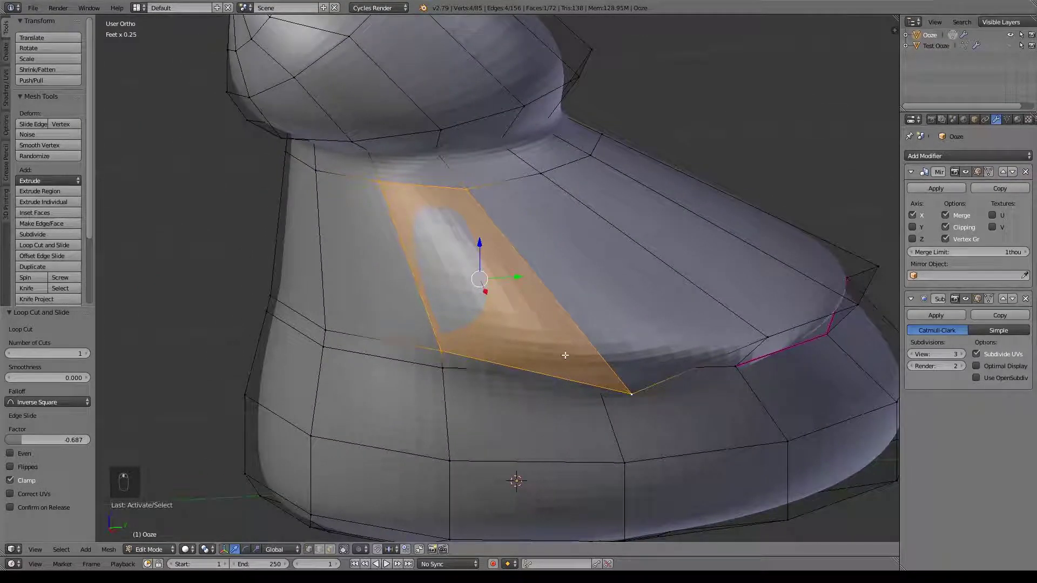
key("e")
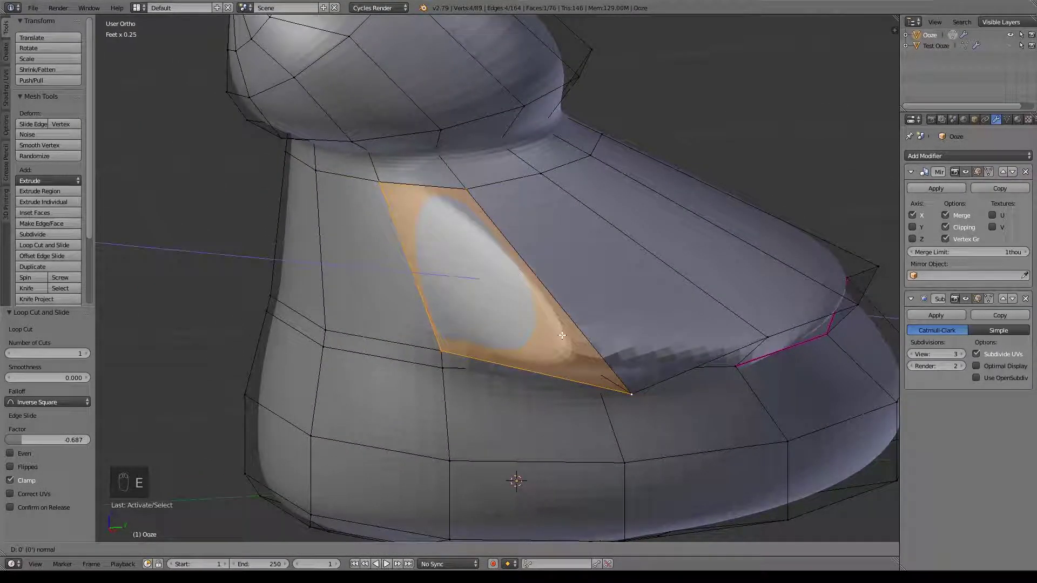
right_click(562, 335)
left_click_drag(517, 277, 337, 290)
Step: Move the top shoulder vertex outward 876 thou along X, then shift it freely by about -303 thou in X and 555 thou in Z
middle_click_drag(336, 291, 435, 337)
key("KP_1")
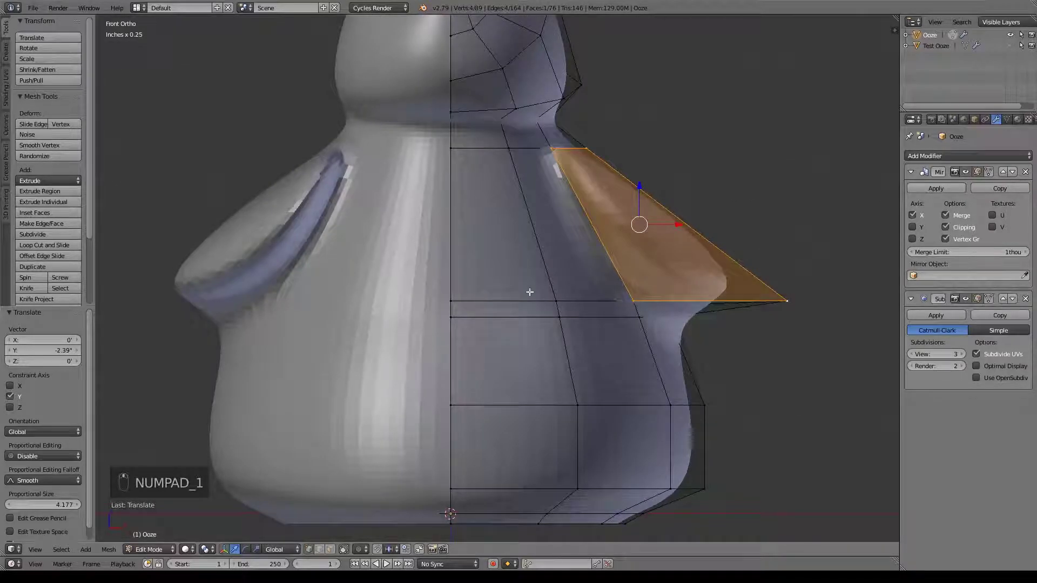
scroll(498, 308, "up", 3)
right_click(459, 204)
middle_click_drag(458, 204, 412, 303)
right_click(416, 331)
left_click_drag(419, 327, 482, 303)
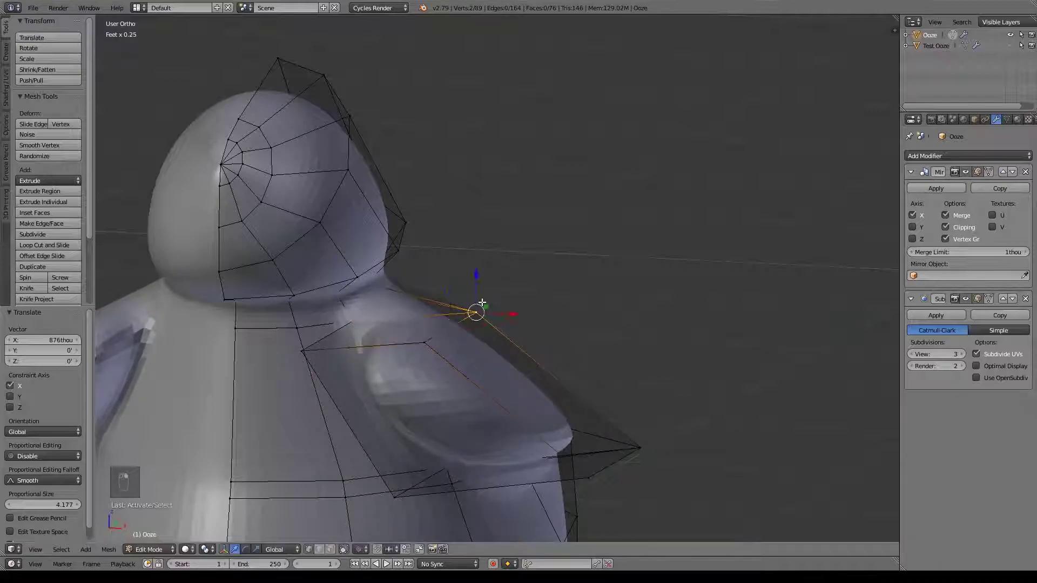
key("g")
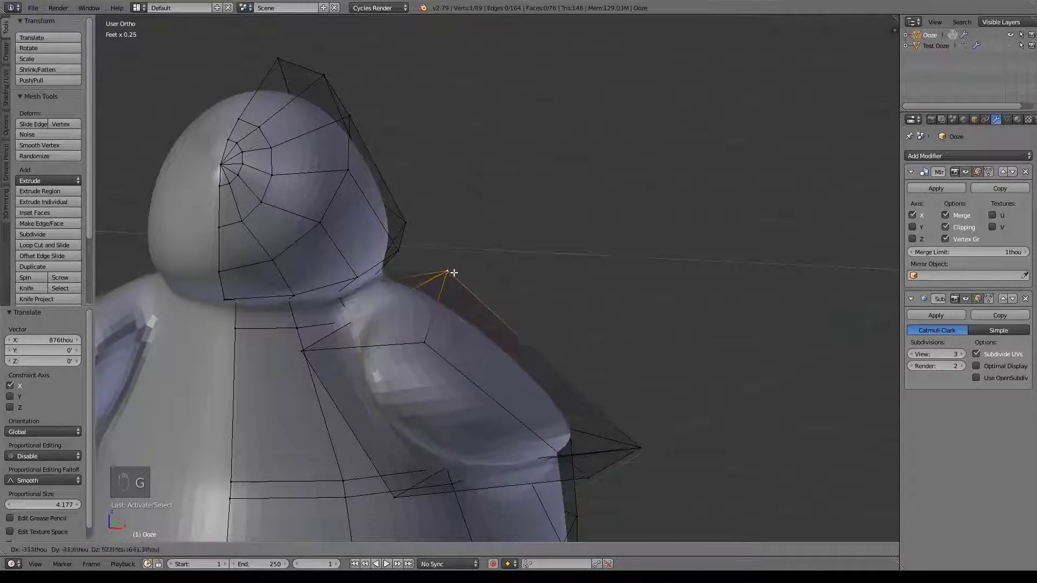
left_click(459, 275)
Step: Move the rear lower outer vertex of the arm base inward by -389 thou along X
middle_click_drag(544, 372, 529, 260, "shift")
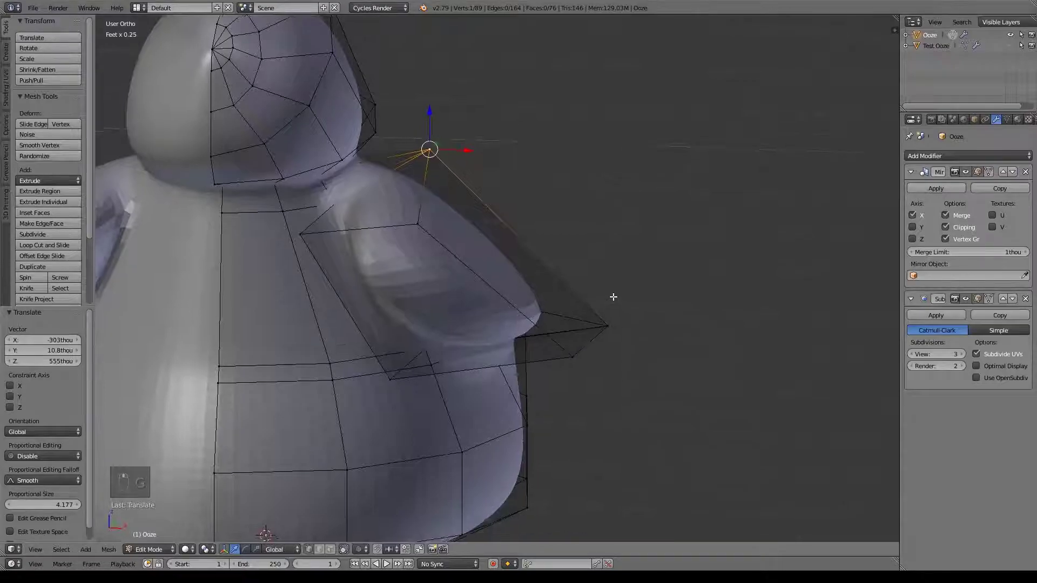
middle_click_drag(618, 331, 594, 278, "shift")
right_click(593, 278)
key("g")
key("x")
left_click(597, 268)
Step: Move the upper outer vertex of the arm's front face 786 thou and the upper inner one 602 thou along X
right_click(401, 180)
key("g")
key("x")
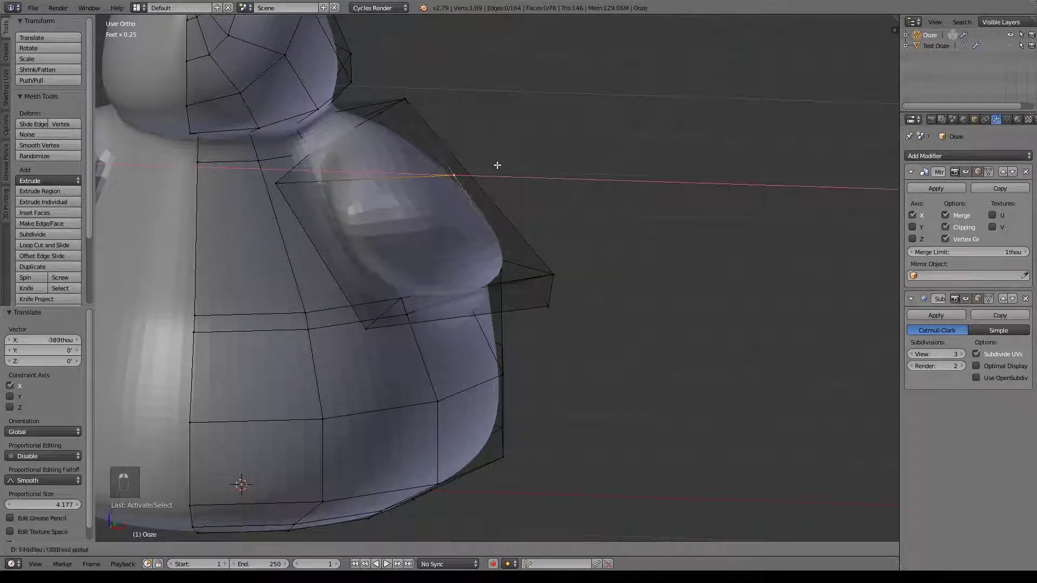
left_click(494, 165)
right_click(327, 186)
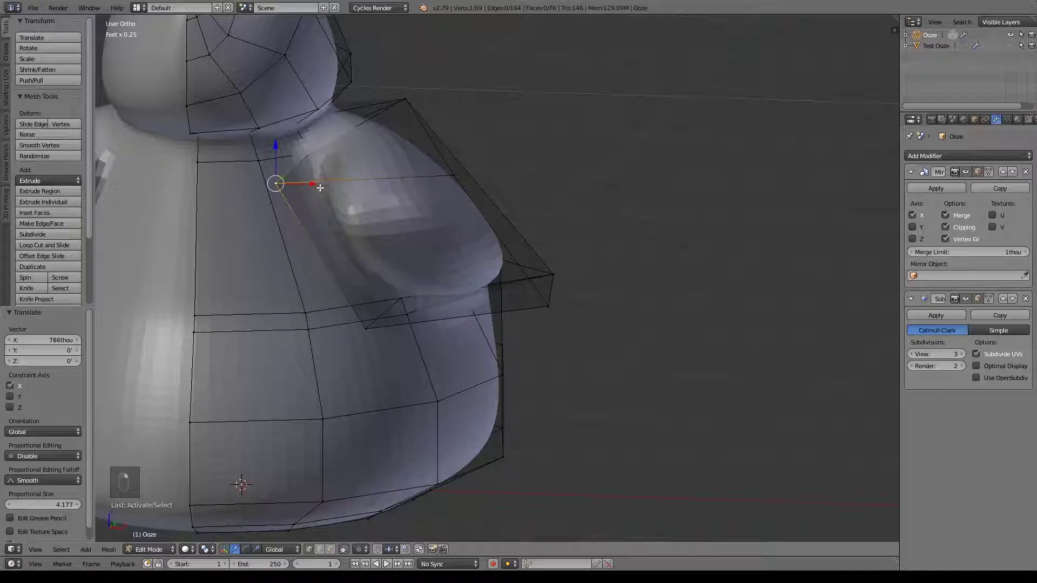
key("g")
key("x")
left_click(362, 191)
Step: Move the lower outer vertex of the arm's front face forward by -1.63 inches along Y
middle_click_drag(362, 191, 486, 348)
right_click(487, 349, "shift")
right_click(491, 352)
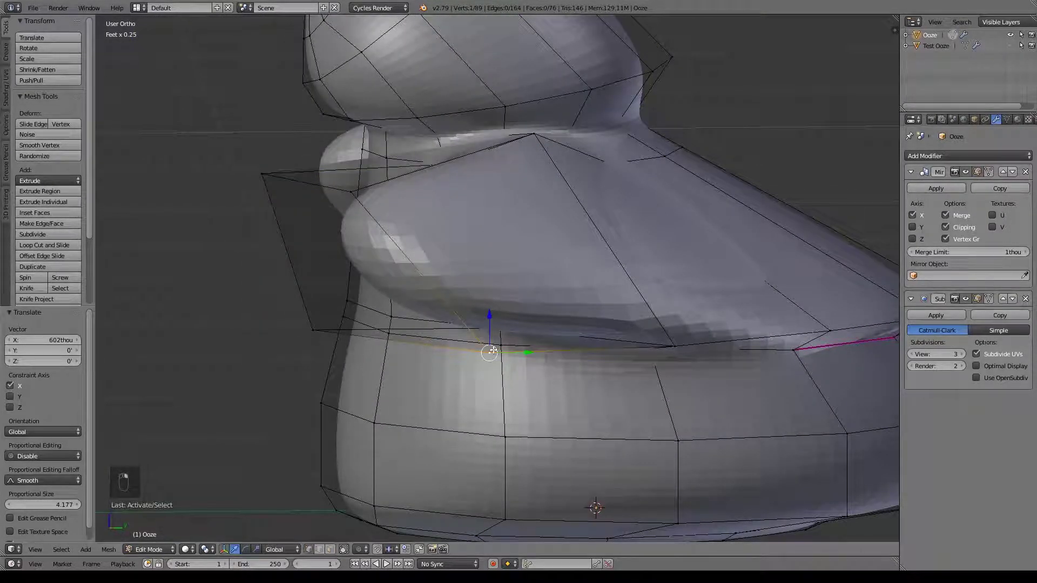
left_click_drag(525, 354, 398, 347)
Step: Extrude the arm's front face and move it about 1.2 inches forward and 0.75 inches up
middle_click_drag(362, 264, 387, 228)
right_click(387, 228, "shift")
right_click(318, 362, "shift")
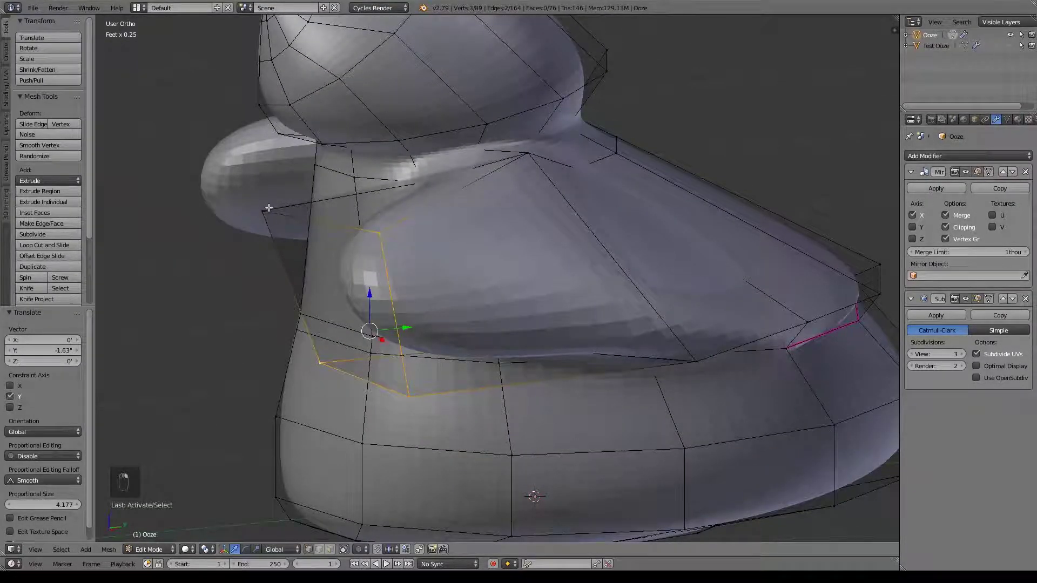
right_click(265, 211, "shift")
key("e")
right_click(496, 343)
middle_click_drag(495, 343, 477, 365)
key("g")
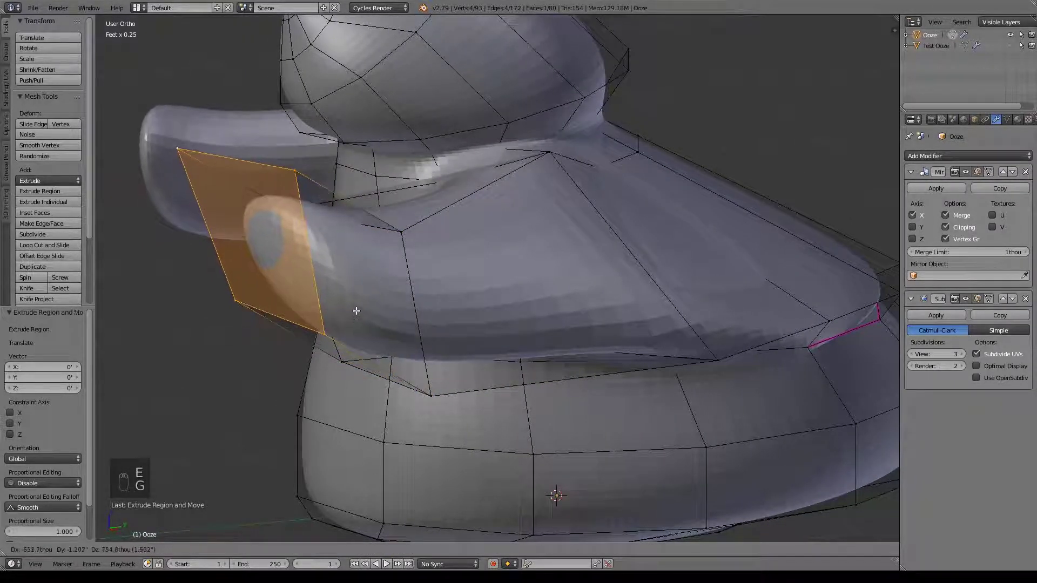
left_click(356, 308)
Step: Rotate the arm's end face, scale it to 0.622, and rotate it 13.9° in front view
key("r")
left_click(498, 342)
key("s")
left_click(444, 403)
middle_click_drag(447, 398, 535, 328)
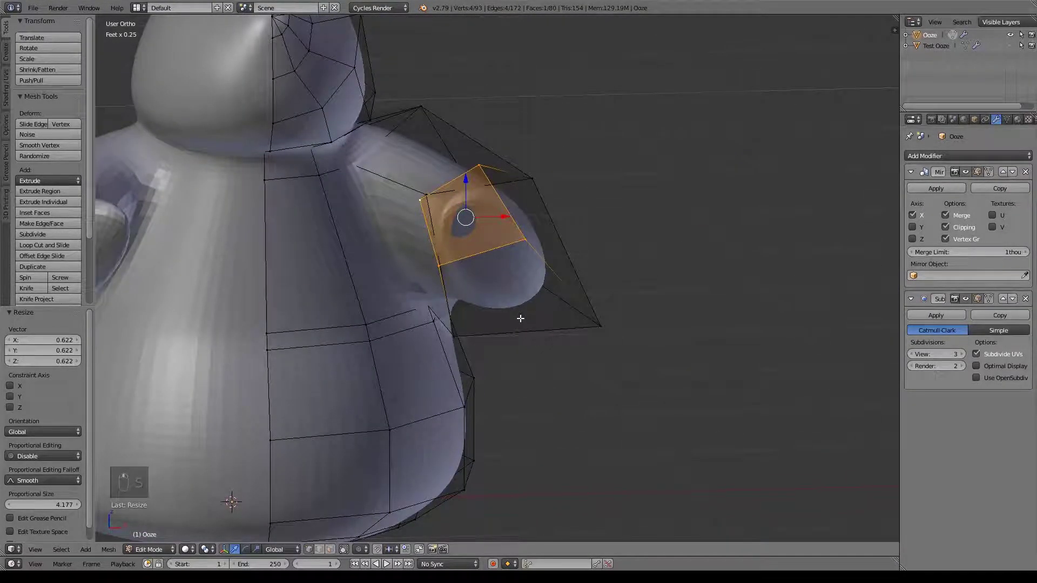
key("KP_1")
key("r")
left_click(586, 214)
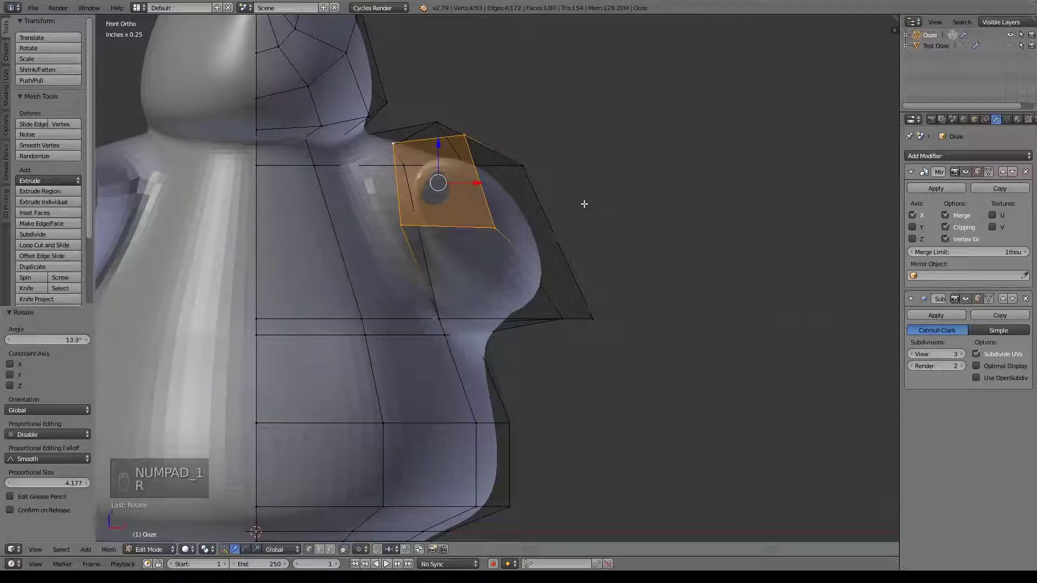
Step: Flatten the arm's end face in right view by scaling it to 0 along Y
key("KP_3")
middle_click_drag(386, 248, 485, 228, "shift")
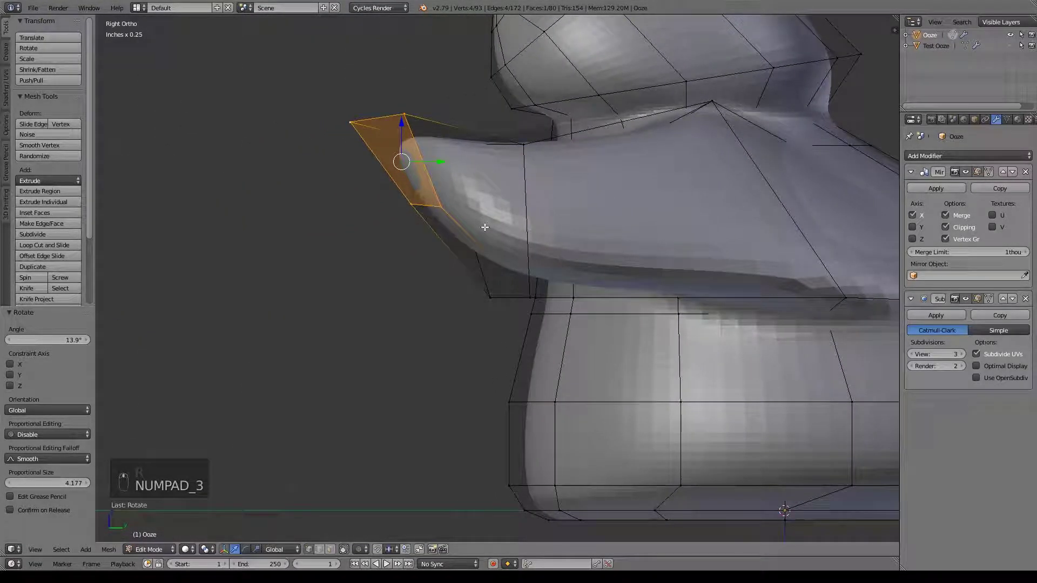
key("s")
key("y")
key("0")
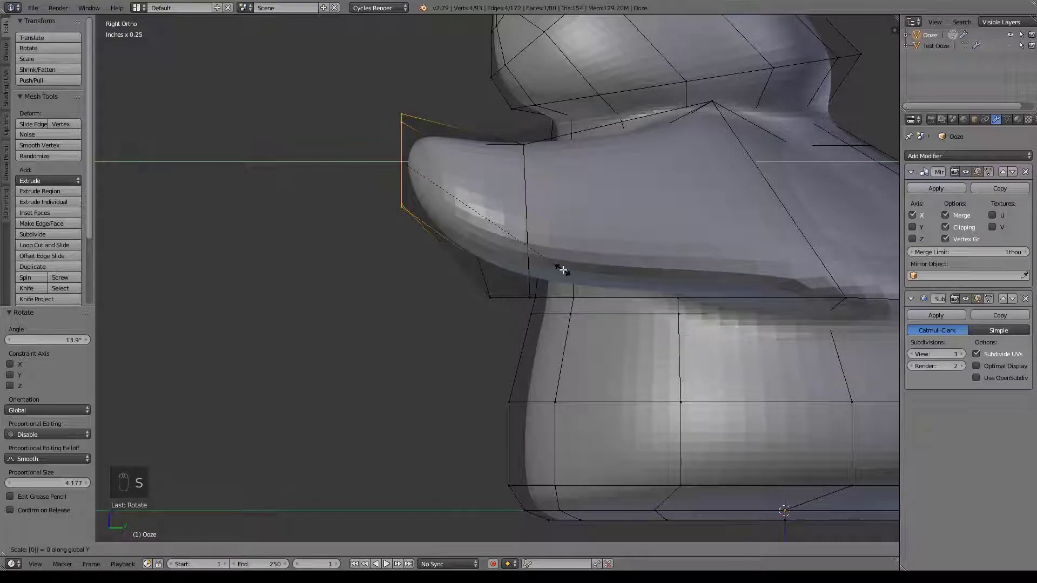
key("Return")
middle_click_drag(563, 270, 614, 290)
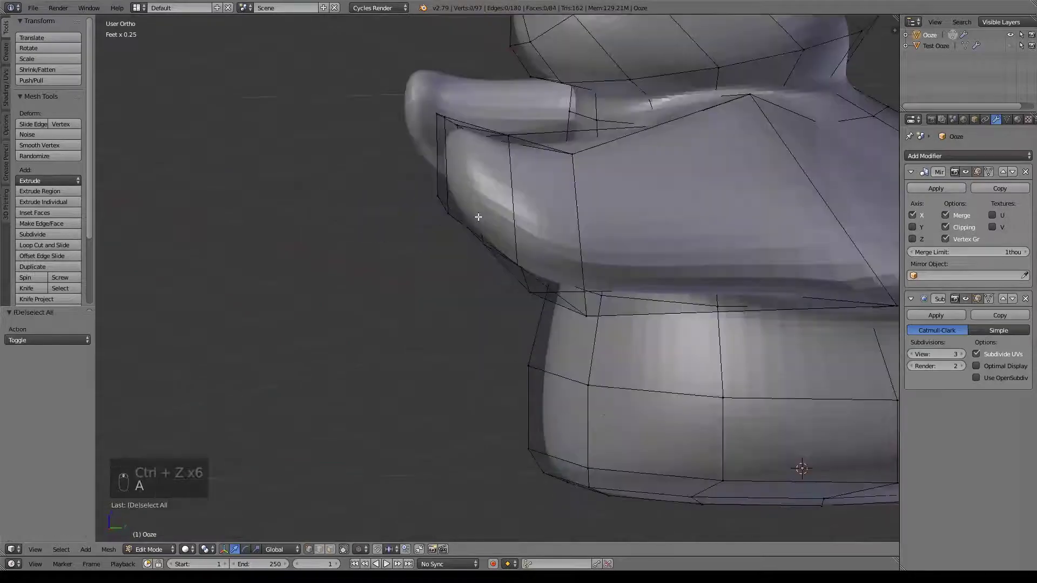
Step: Extrude the open edge loop at the body's bottom, scale it inward to a small ring and shift it -988 thou along X
middle_click_drag(477, 218, 369, 159, "shift")
scroll(369, 158, "down", 5)
middle_click_drag(477, 167, 524, 222)
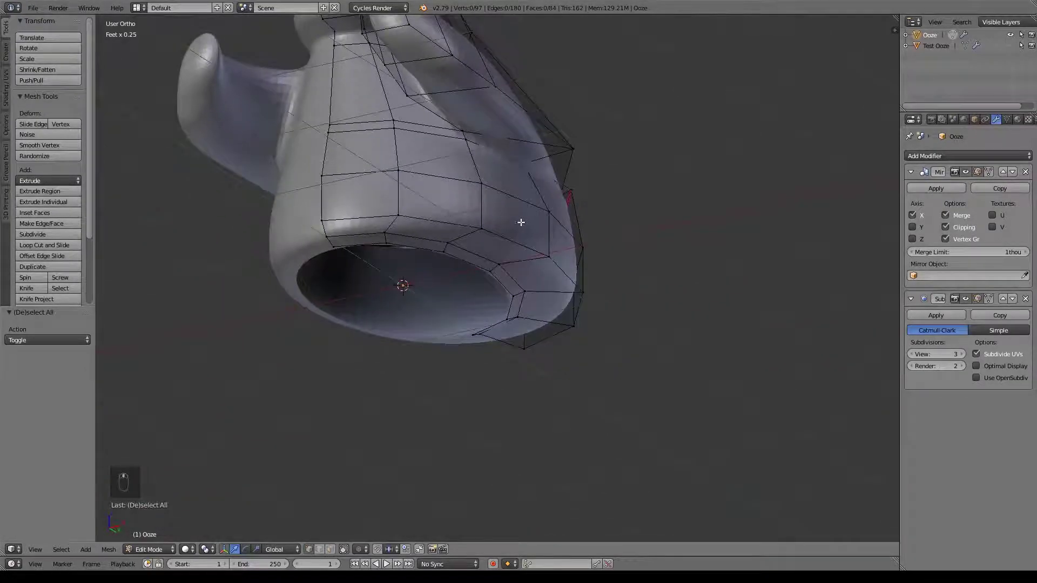
scroll(588, 229, "down", 3)
middle_click_drag(495, 287, 593, 303)
scroll(582, 238, "up", 4)
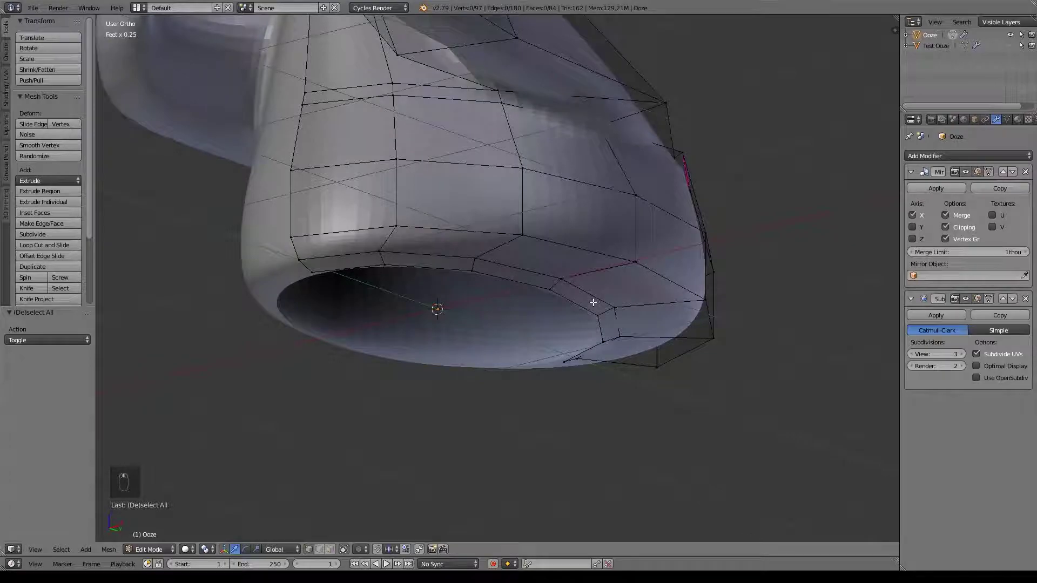
right_click(567, 295, "alt")
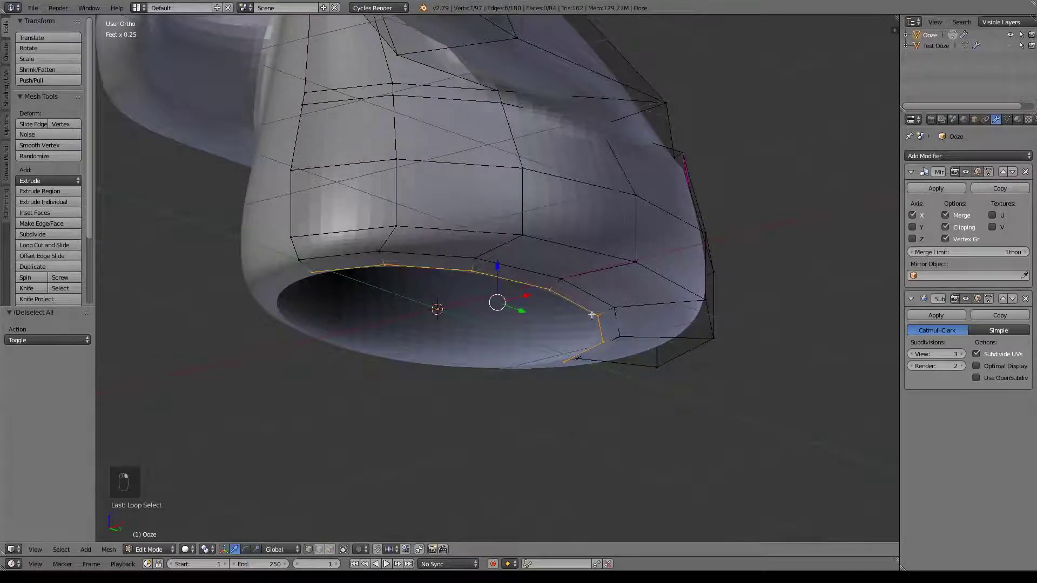
key("e")
right_click(603, 427)
middle_click_drag(603, 426, 623, 377)
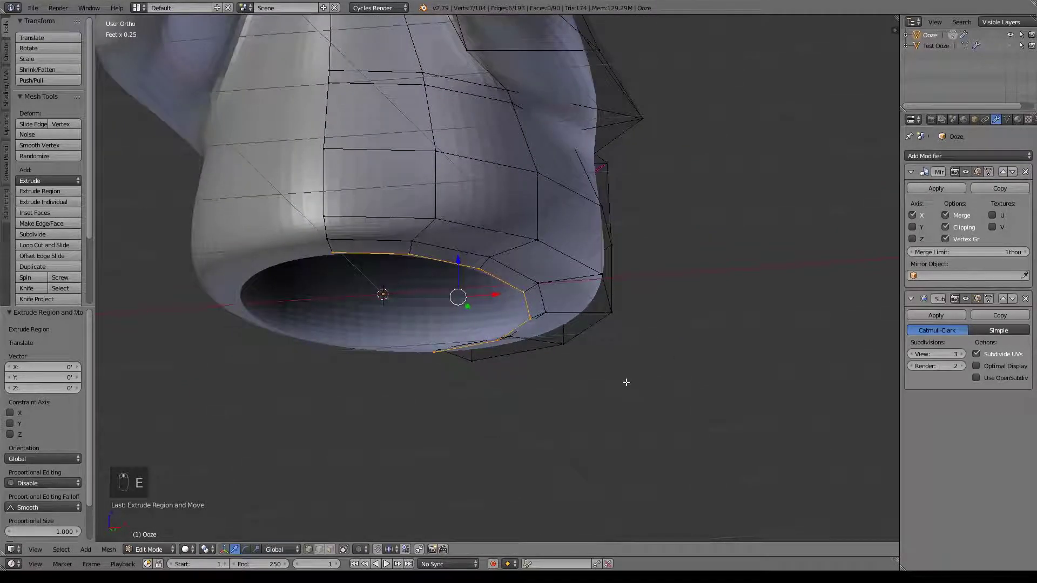
key("s")
left_click(502, 319)
left_click_drag(483, 295, 421, 297)
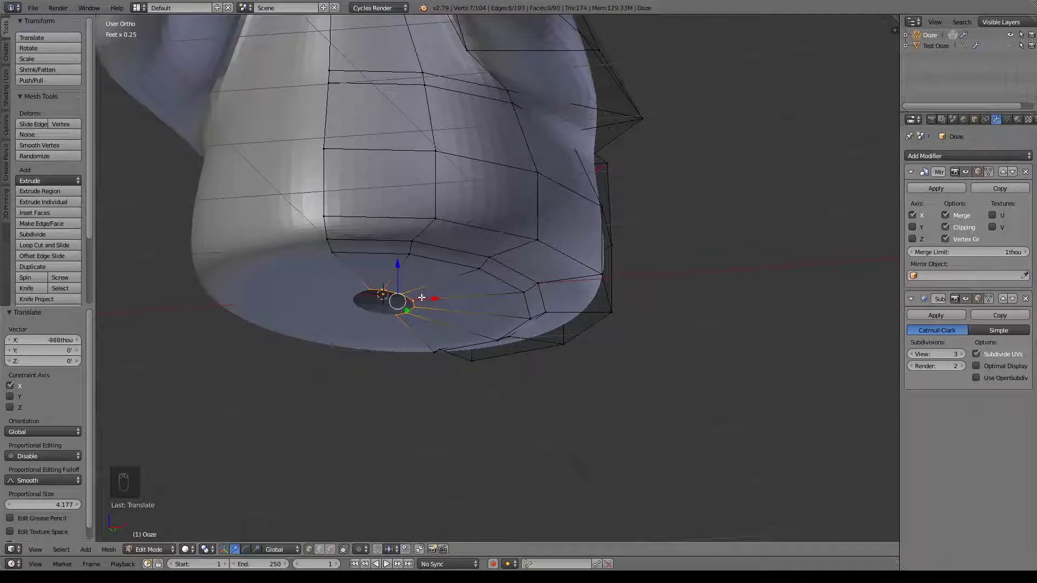
Step: Merge the small bottom ring at center and move the merged vertex -364 thou along X onto the mirror line
key("alt+m")
left_click(421, 297)
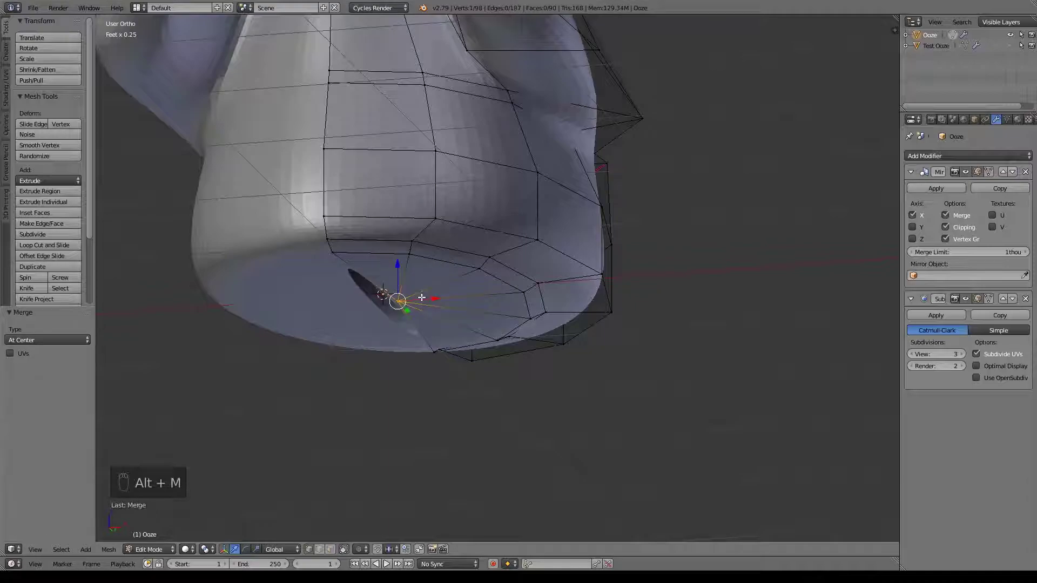
left_click_drag(436, 302, 409, 302)
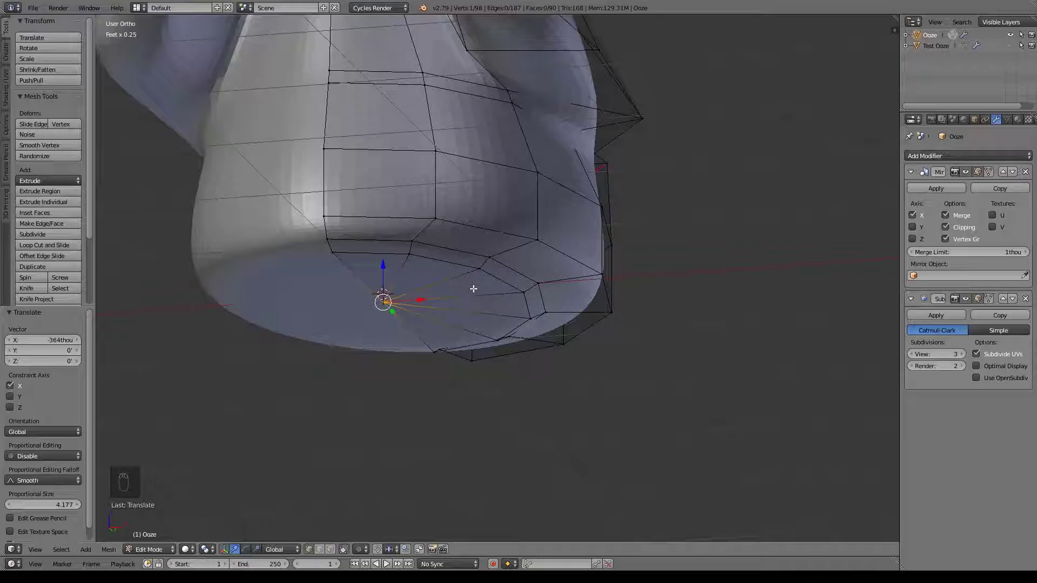
Step: Crease the edge loop around the body's bottom with a factor of 1.000 and check it in wireframe
right_click(494, 277, "alt")
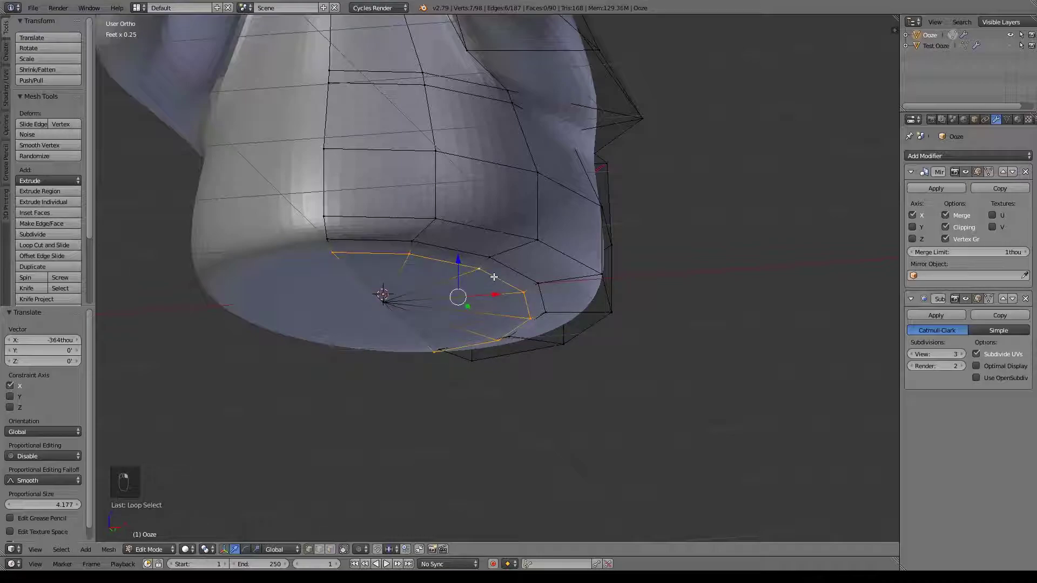
key("shift+e")
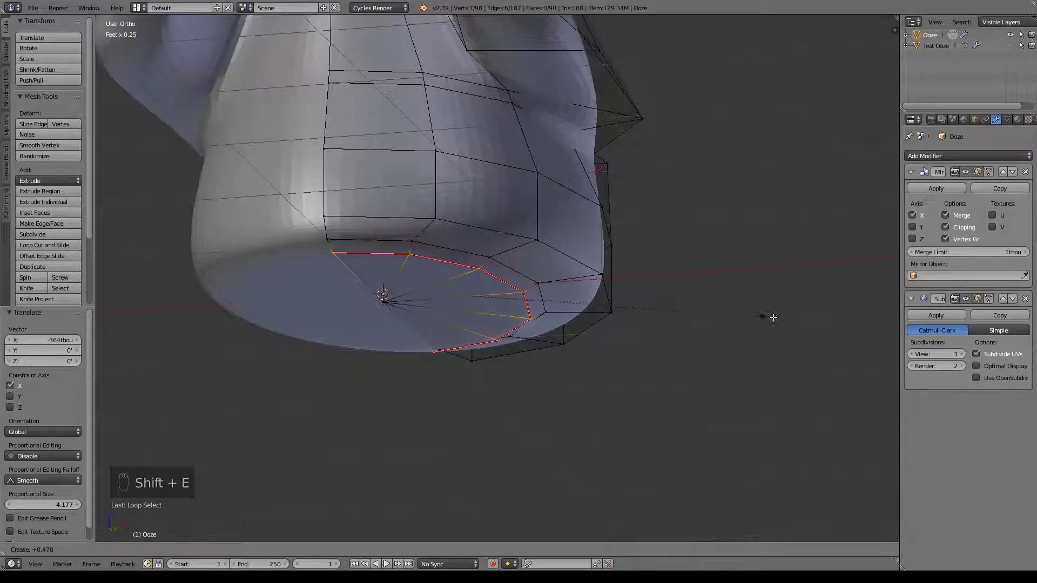
left_click(434, 298)
key("z")
mouse_move(670, 373)
middle_mouse_down()
mouse_move(630, 387)
mouse_move(550, 367)
middle_mouse_up()
key("z")
middle_click_drag(523, 262, 426, 261)
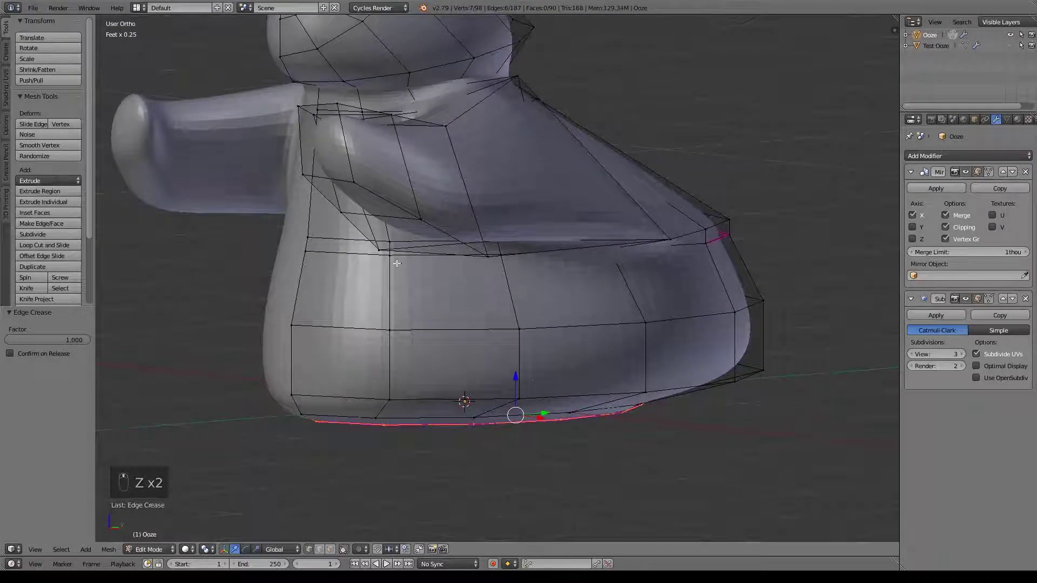
Step: Move the back edge just below the head in right view by 1.9 inches along Y and 371 thou along Z
middle_click_drag(621, 354, 513, 387)
key("KP_3")
middle_click_drag(621, 319, 478, 383, "shift")
right_click(380, 212)
middle_click_drag(492, 187, 540, 218)
key("KP_3")
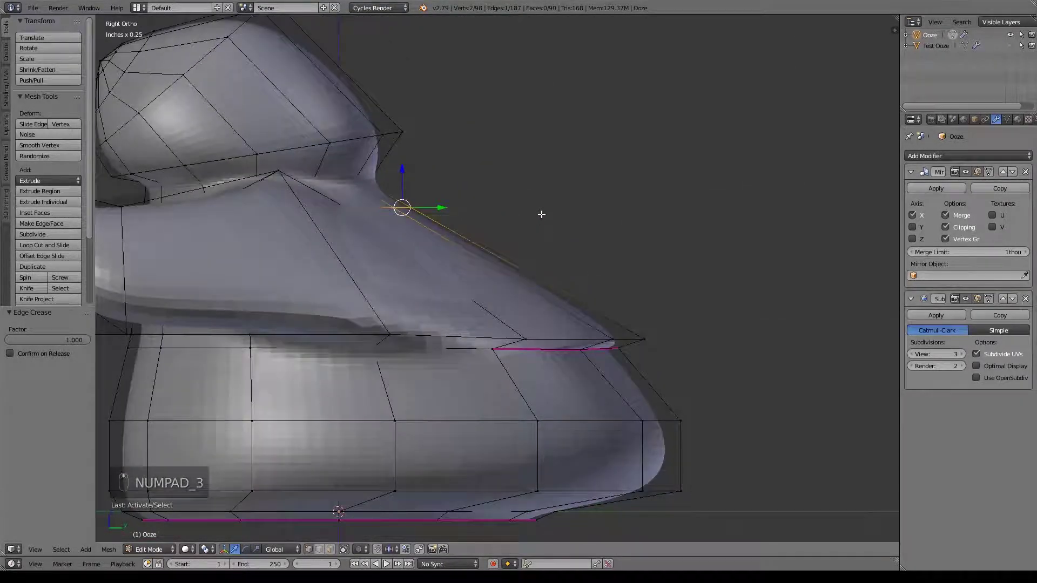
key("g")
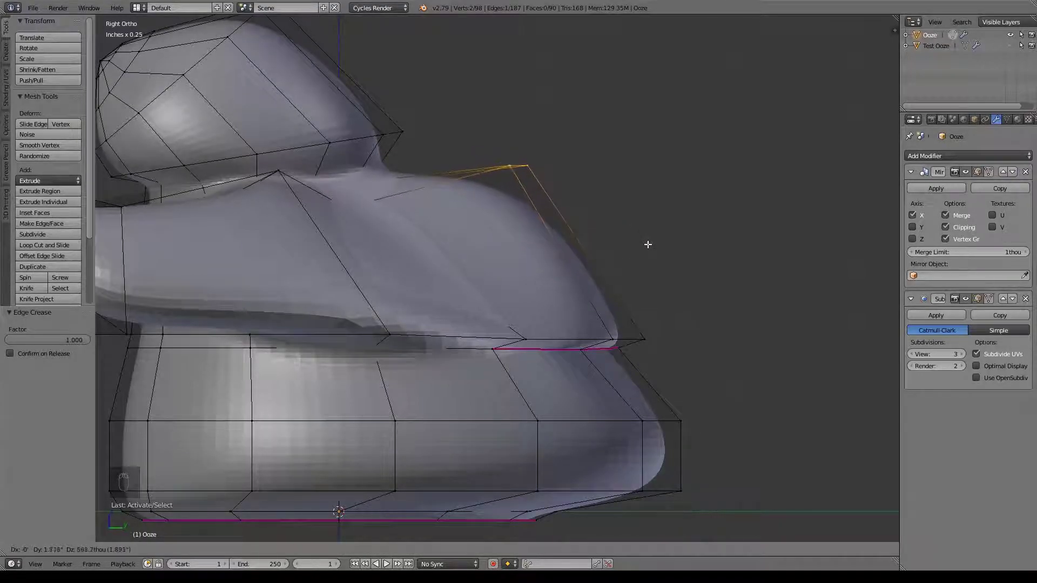
left_click(656, 262)
Step: Pull the vertices at the head's rear base and the adjacent side vertex backward and slightly down in right view
middle_click_drag(658, 262, 621, 291, "shift")
right_click(577, 280)
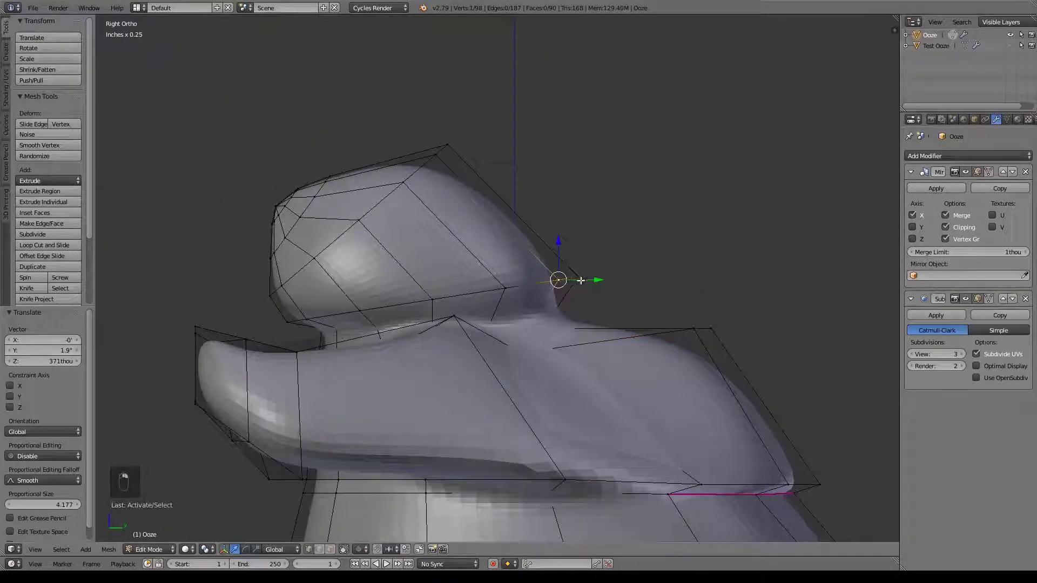
key("g")
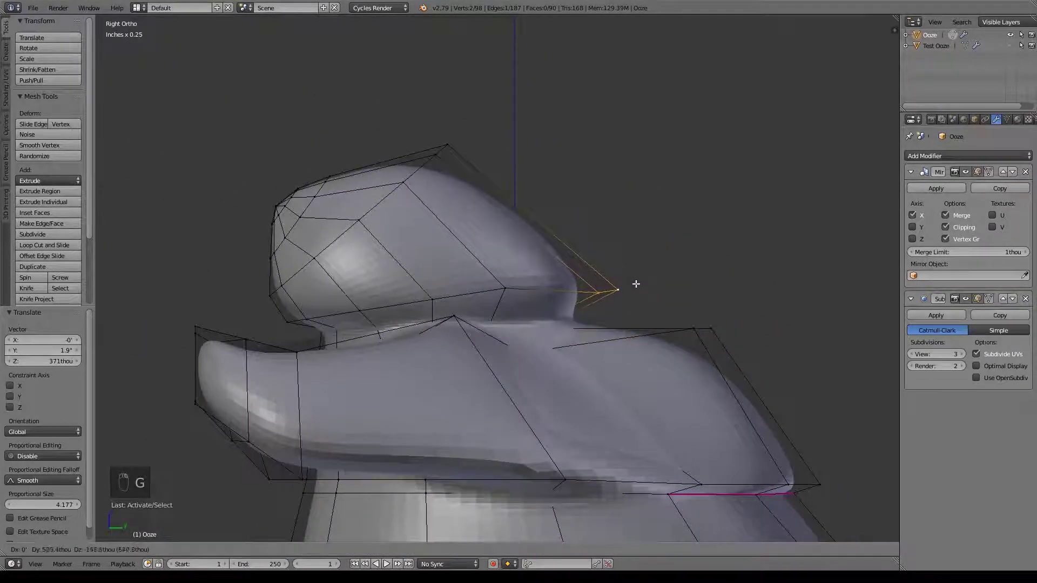
left_click(646, 296)
right_click(513, 287)
key("g")
left_click(553, 308)
Step: Reposition individual vertices along the side of the head to widen and round it
middle_click_drag(553, 307, 597, 365)
left_click_drag(479, 272, 499, 279)
left_click(500, 280)
right_click(513, 224)
key("g")
left_click(535, 237)
middle_click_drag(476, 300, 468, 296, "shift")
right_click(390, 283)
left_click_drag(410, 296, 421, 304)
Step: Move the front center vertex of the head's base -298 thou along Z and its neighbour outward about 238 thou in X
middle_click_drag(421, 304, 469, 250)
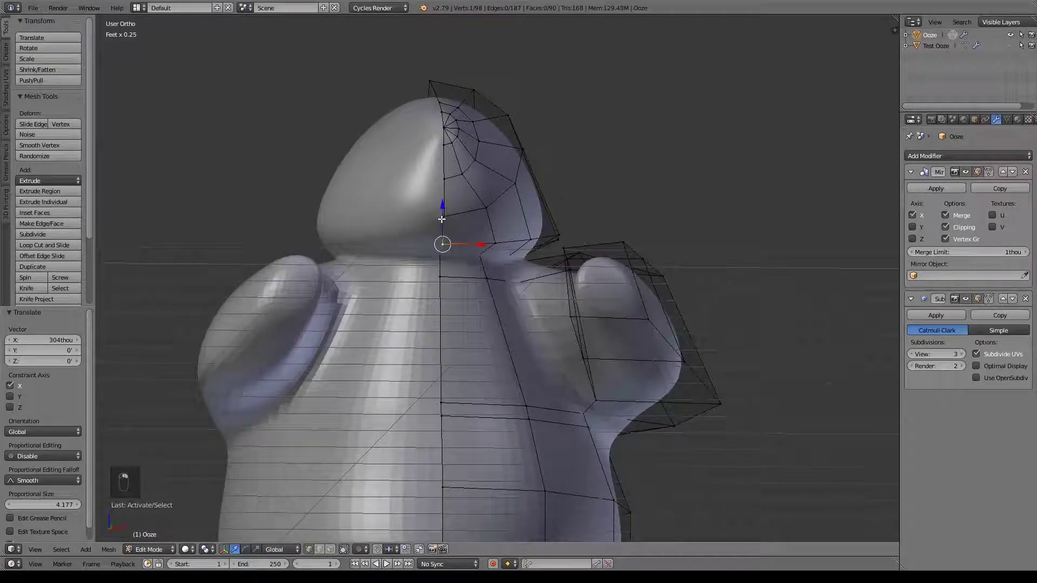
left_click_drag(446, 201, 448, 228)
right_click(493, 241)
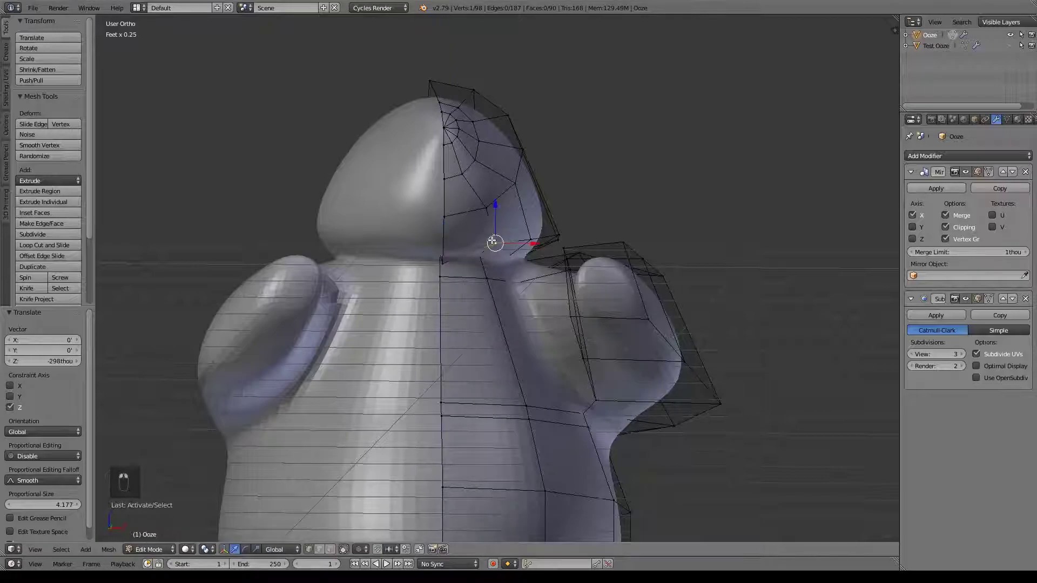
key("g")
left_click(564, 239)
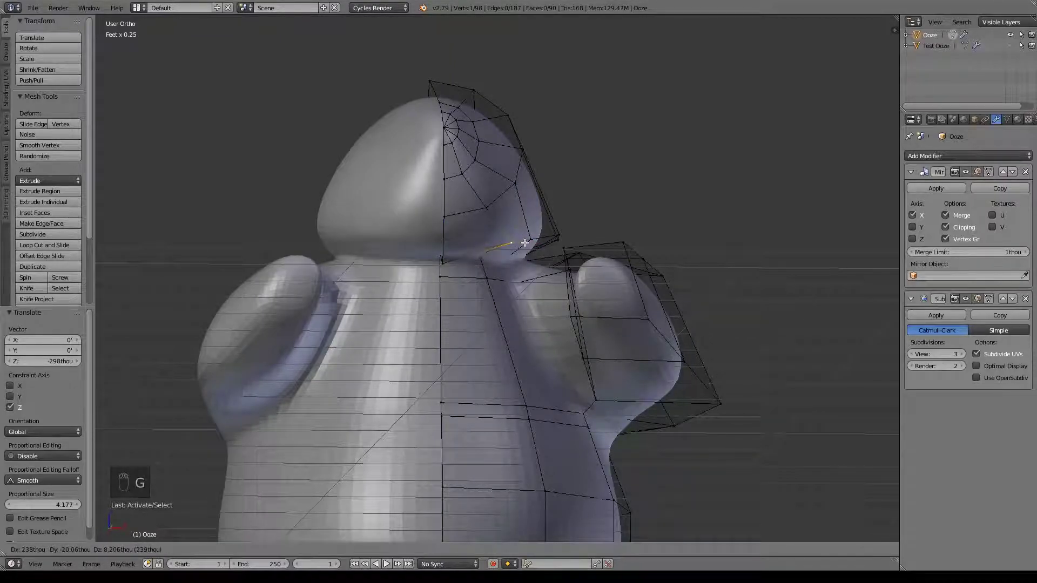
middle_click_drag(563, 239, 489, 246)
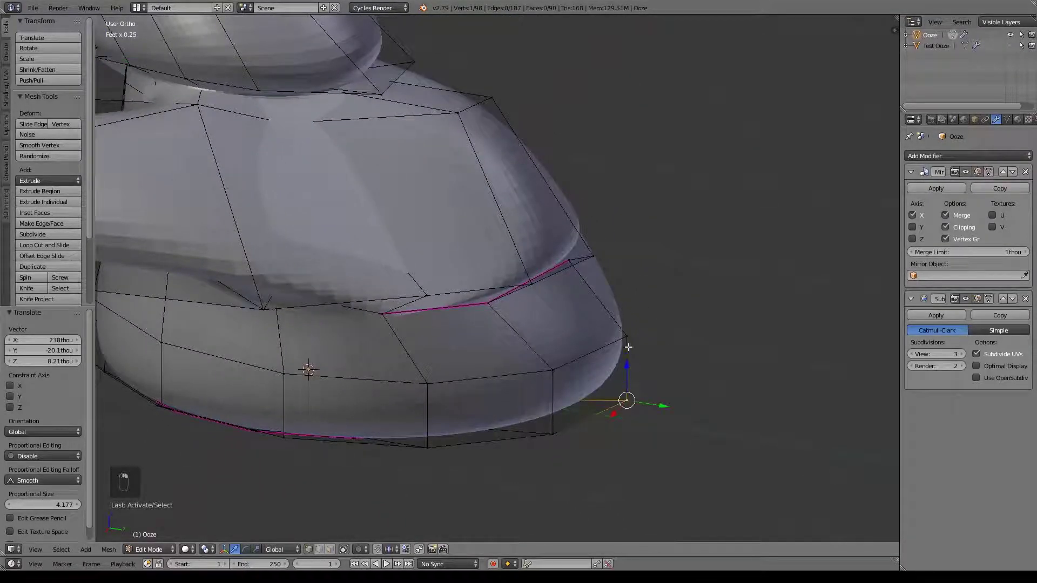
Step: Move the selected rear part of the base 1.01 inches along Y and reposition the neighbouring vertical edge
left_click_drag(669, 374, 733, 383)
middle_click_drag(733, 382, 448, 306)
right_click(447, 303)
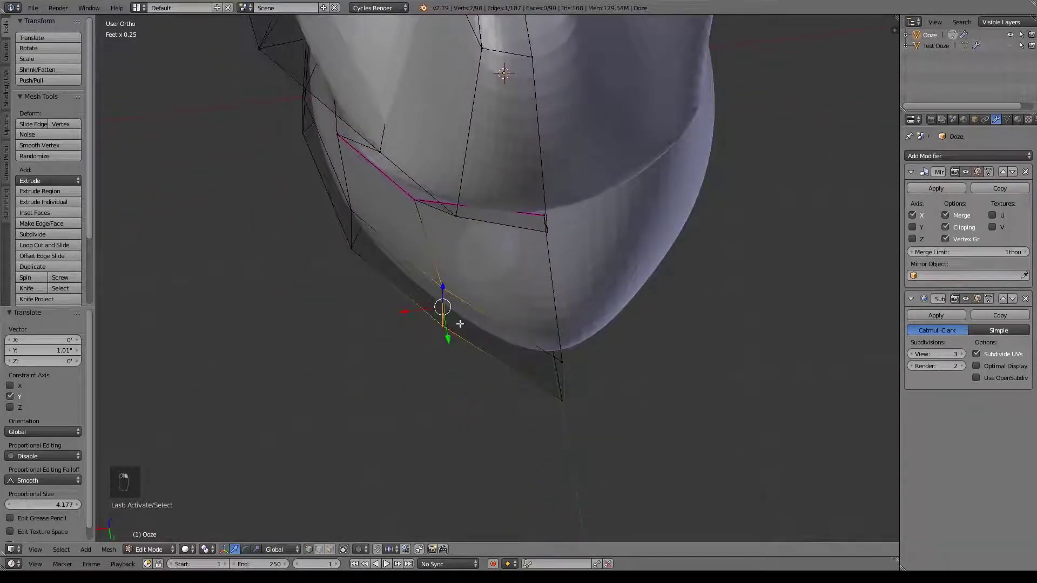
key("g")
left_click(481, 310)
Step: Move the next vertical edge around the base's rear corner 73.8 thou along X and the side edge beyond it 1.06 inches along Y
middle_click_drag(373, 231, 444, 295, "shift")
right_click(423, 309)
key("g")
left_click_drag(435, 341, 435, 341)
left_click_drag(387, 319, 383, 319)
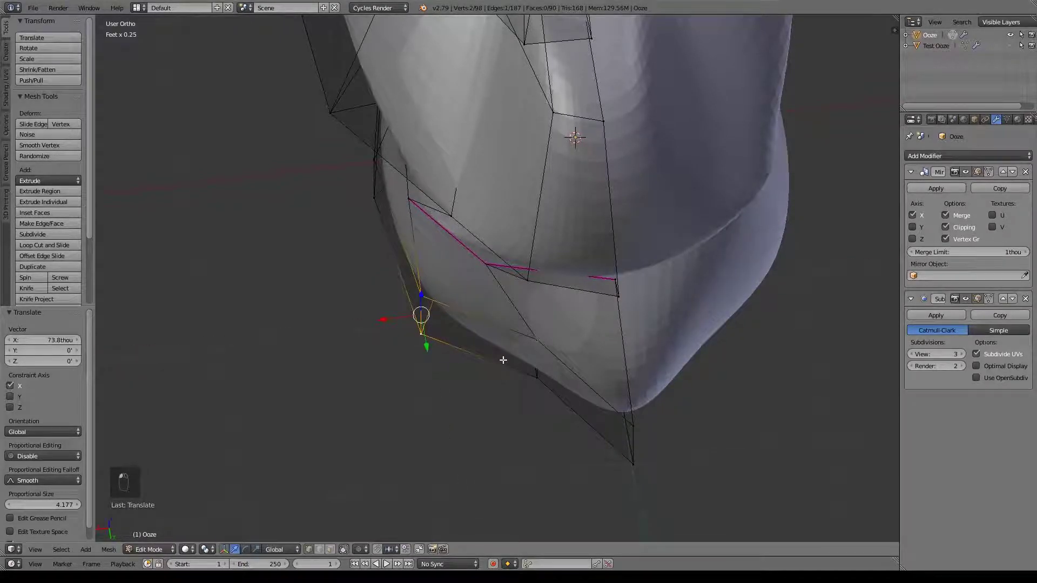
middle_click_drag(505, 334, 535, 318)
right_click(270, 368)
left_click_drag(299, 396, 370, 398)
Step: Shift the base's rear-corner edge by -276, -130, 98.6 thou and the adjacent side edge by 379, 135, -114 thou in X, Y, Z
middle_click_drag(370, 398, 373, 450)
right_click(425, 277)
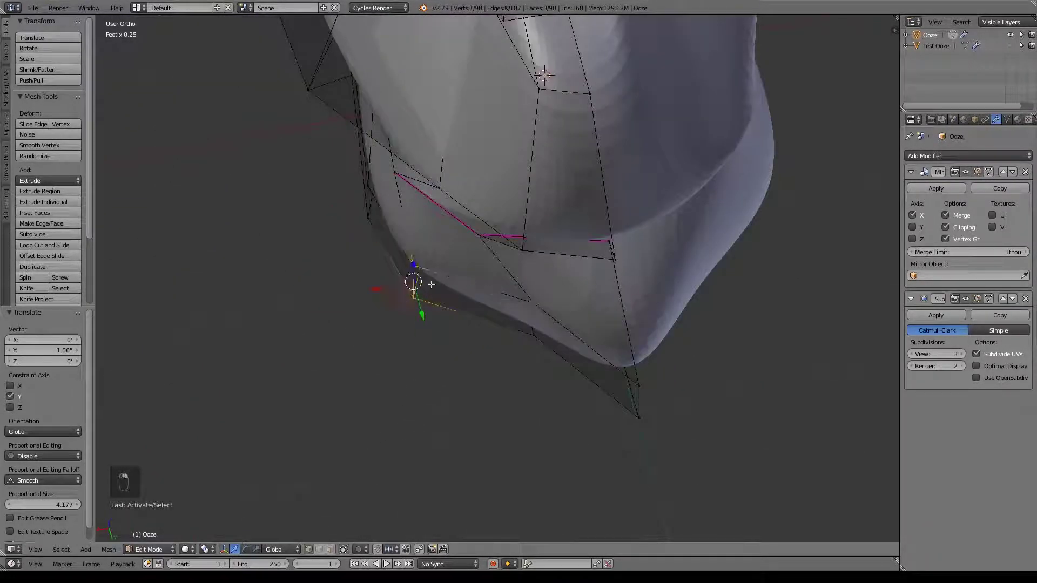
key("g")
left_click(456, 295)
right_click(365, 204)
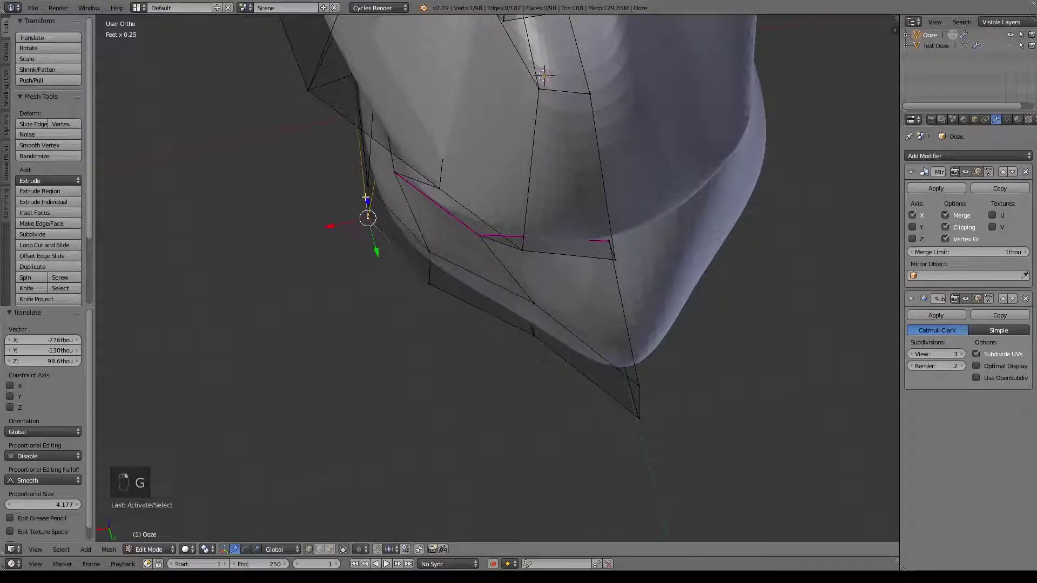
key("g")
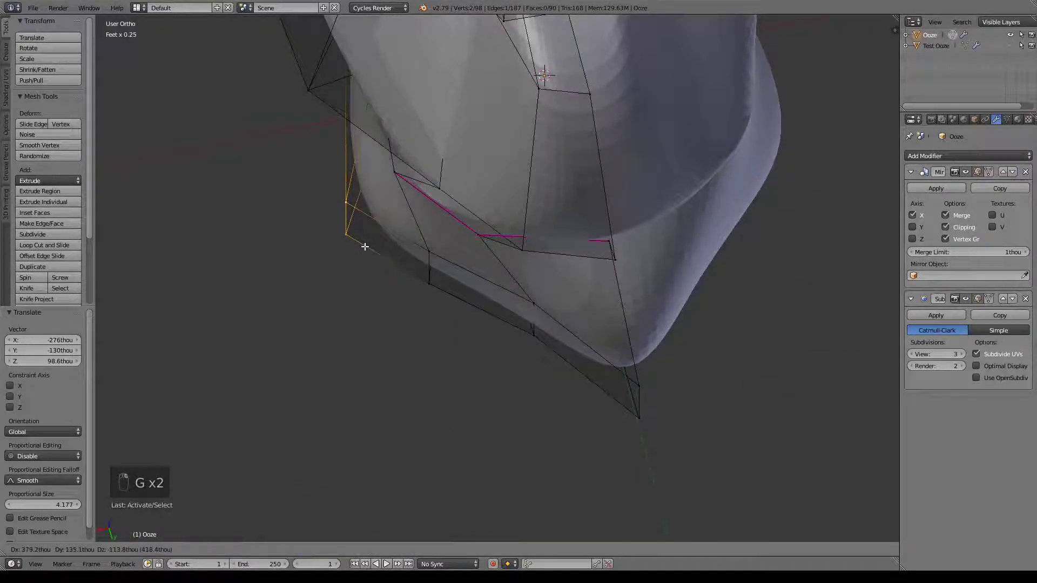
left_click(365, 247)
Step: Move the rear center vertex on the rim of the back's overhang 126 thou along Y
middle_click_drag(614, 228, 594, 363, "shift")
right_click(595, 398)
key("g")
key("y")
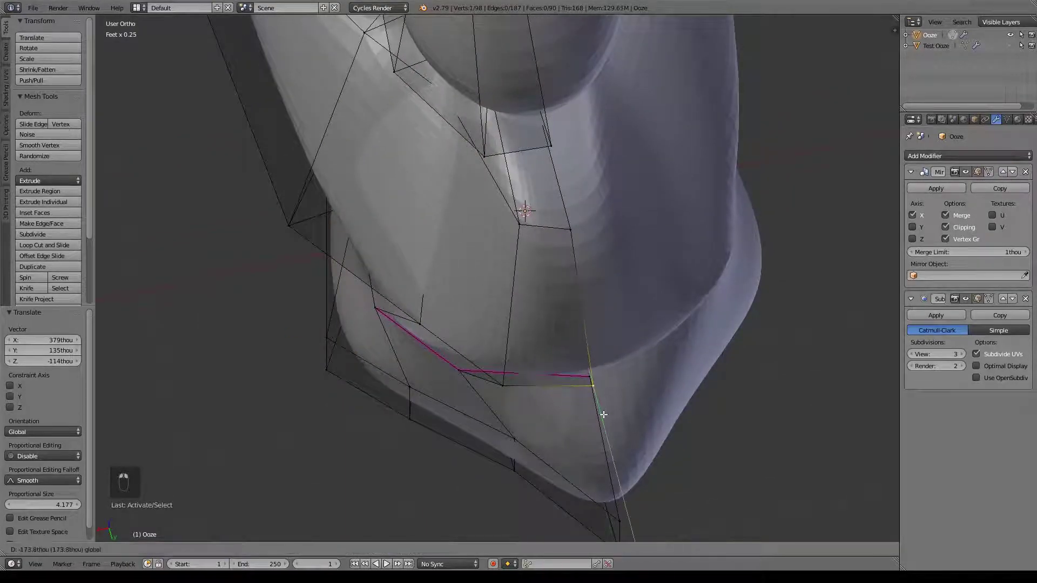
left_click(602, 413)
Step: Move the vertex behind the shoulder below the head 474 thou along X and reposition it freely
middle_click_drag(603, 413, 400, 270)
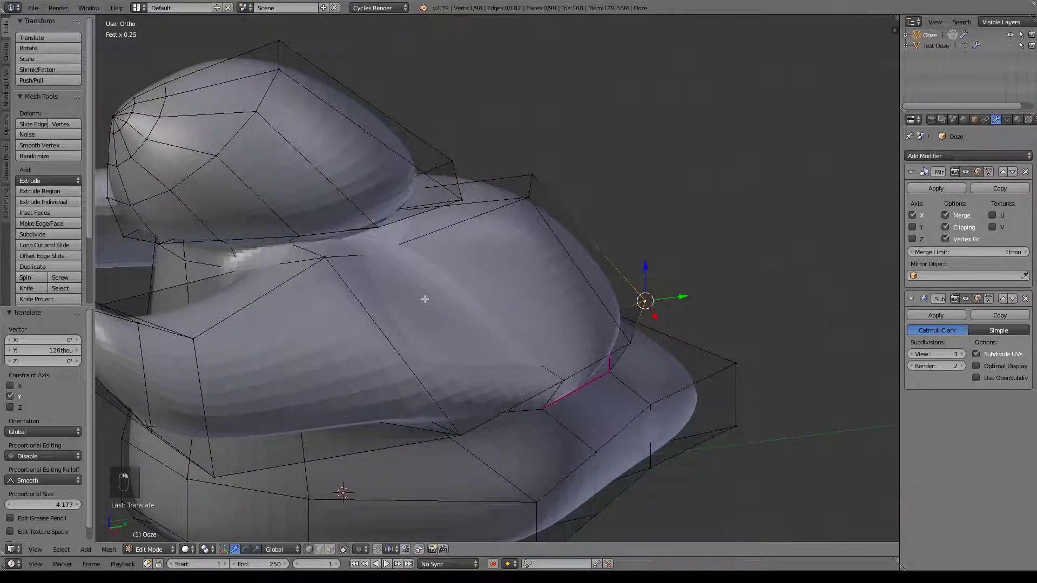
key("z")
right_click(377, 257)
key("z")
left_click_drag(383, 271, 405, 269)
middle_click_drag(494, 301, 572, 294)
key("g")
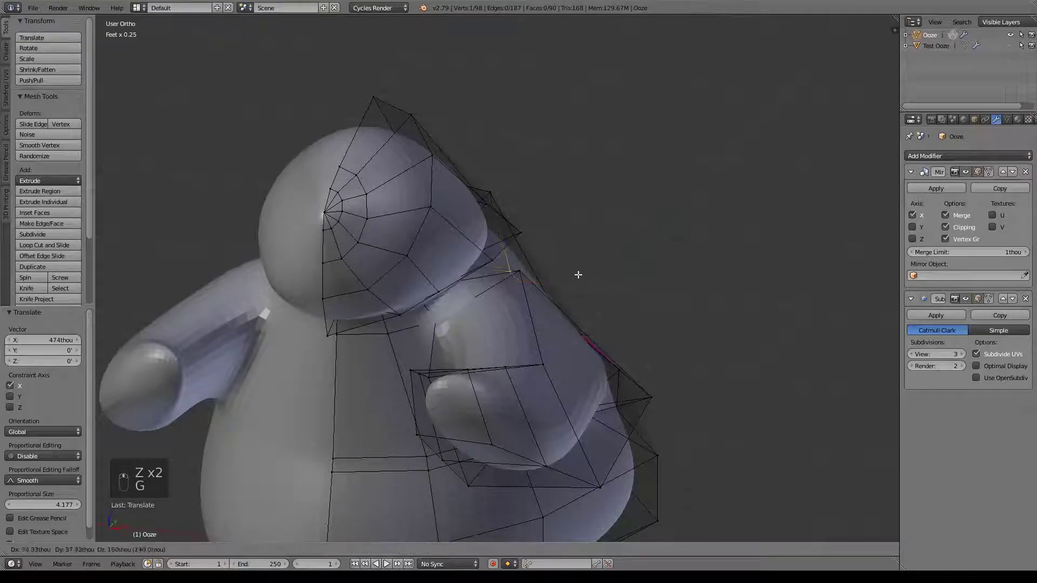
left_click(599, 313)
Step: Shift the shoulder vertex near the neck by 181 thou in X, 316 thou in Y and -266 thou in Z
middle_click_drag(602, 338, 470, 216)
right_click(466, 212)
key("g")
left_click(488, 229)
middle_click_drag(586, 317, 630, 314)
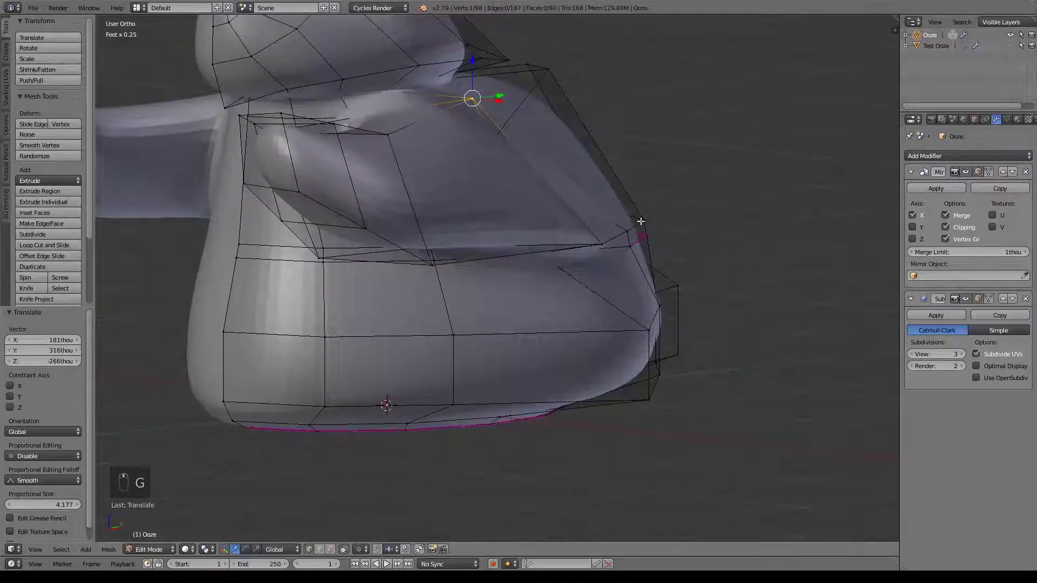
scroll(651, 236, "down", 3)
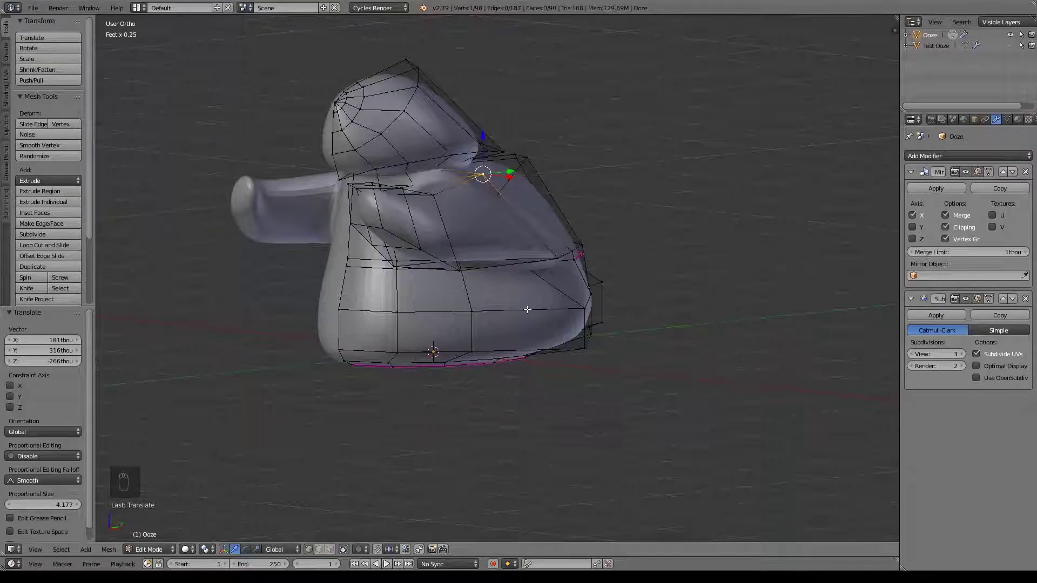
middle_click_drag(515, 316, 602, 424)
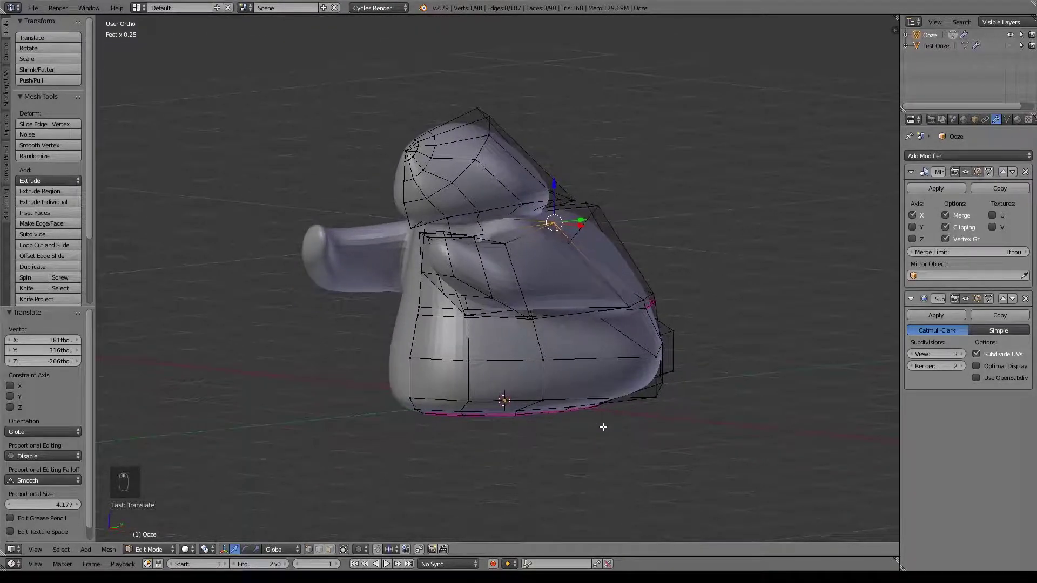
Step: Reposition the body's front side vertices below the arm, moving one by 1.22, 78.8 and 334 thou in X, Y and Z
scroll(555, 253, "up", 6)
right_click(479, 293)
middle_click_drag(480, 293, 621, 319)
middle_click_drag(681, 334, 617, 336, "shift")
left_click_drag(661, 298, 641, 298)
right_click(736, 259)
key("g")
left_click(736, 202)
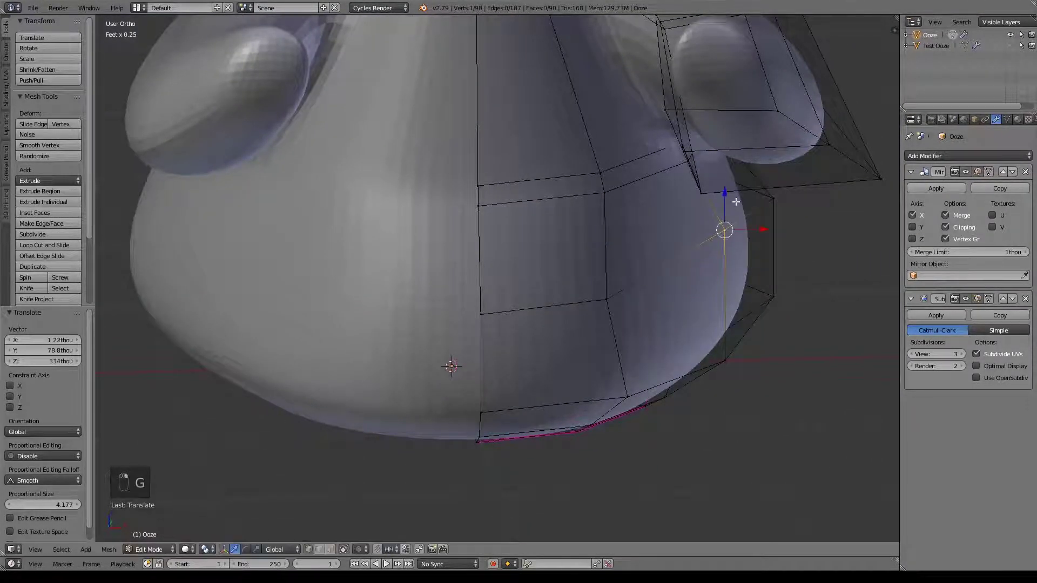
Step: Shift the chest vertex beside the arm by -143, 119 and 811 thou in X, Y and Z, and raise the adjacent front center vertex
right_click(609, 191)
middle_click_drag(608, 191, 674, 280)
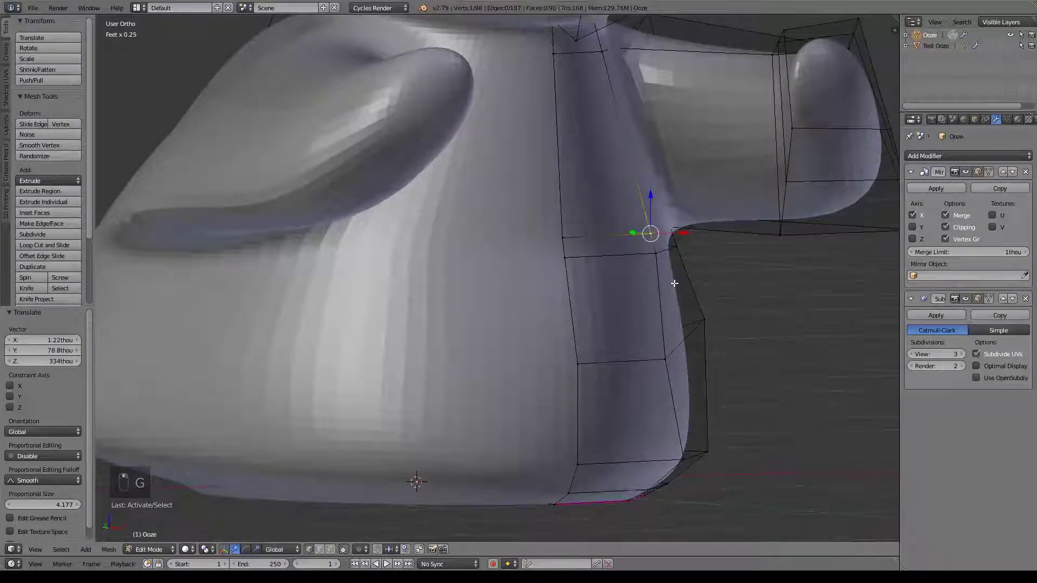
key("g")
left_click(657, 204)
right_click(561, 252)
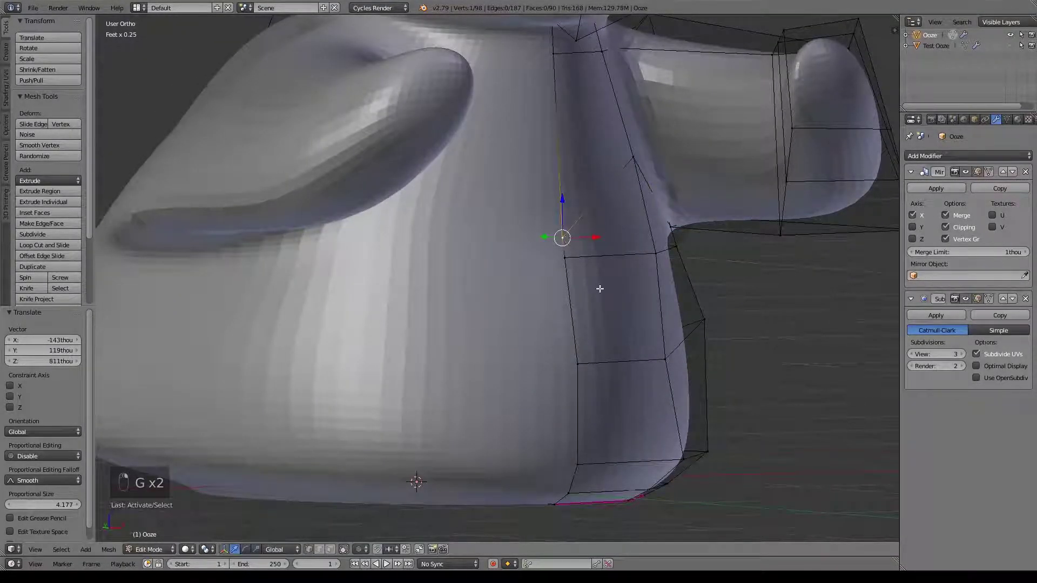
key("g")
left_click(595, 211)
Step: Pull two front side vertices of the lower body inward along X, by -448 thou and -395 thou
middle_click_drag(595, 210, 318, 312)
right_click(339, 304)
middle_click_drag(462, 352, 632, 296)
key("g")
key("x")
left_click(598, 283)
right_click(626, 171)
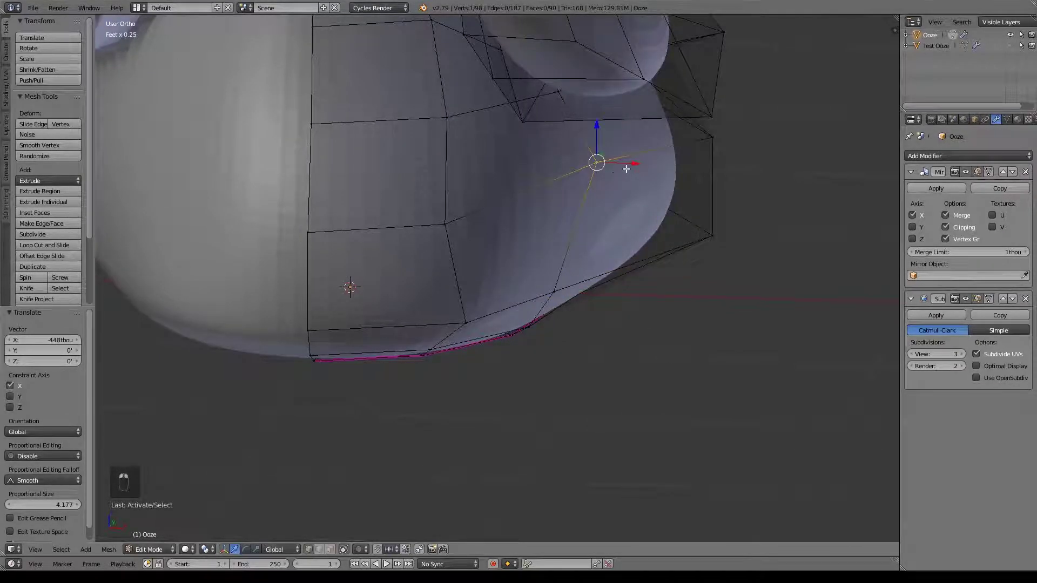
left_click_drag(635, 162, 598, 164)
Step: Pull the lower front center vertex of the base forward along Y, and lower it slightly
middle_click_drag(600, 173, 475, 213)
right_click(481, 219)
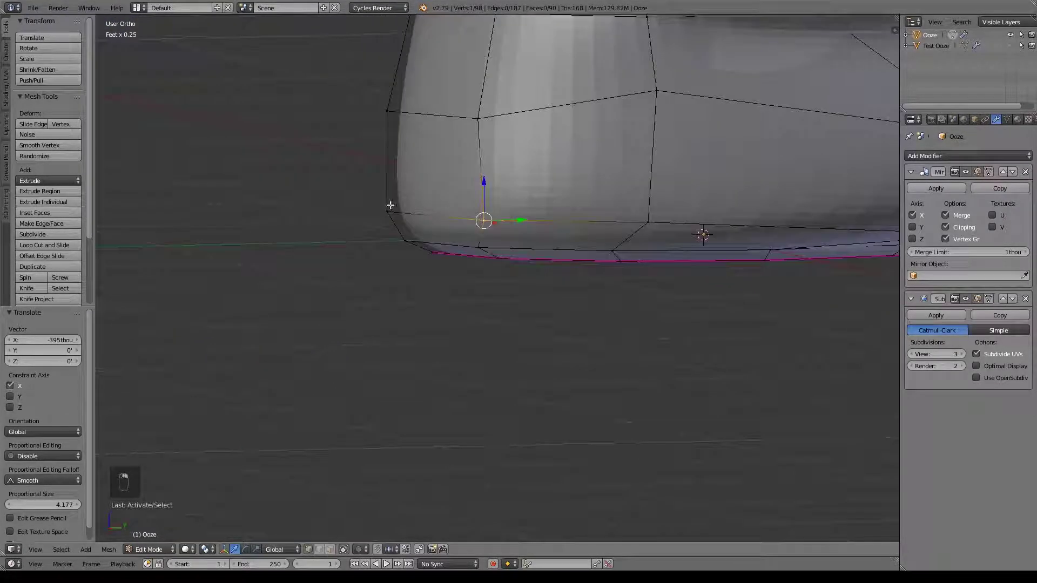
key("g")
key("x")
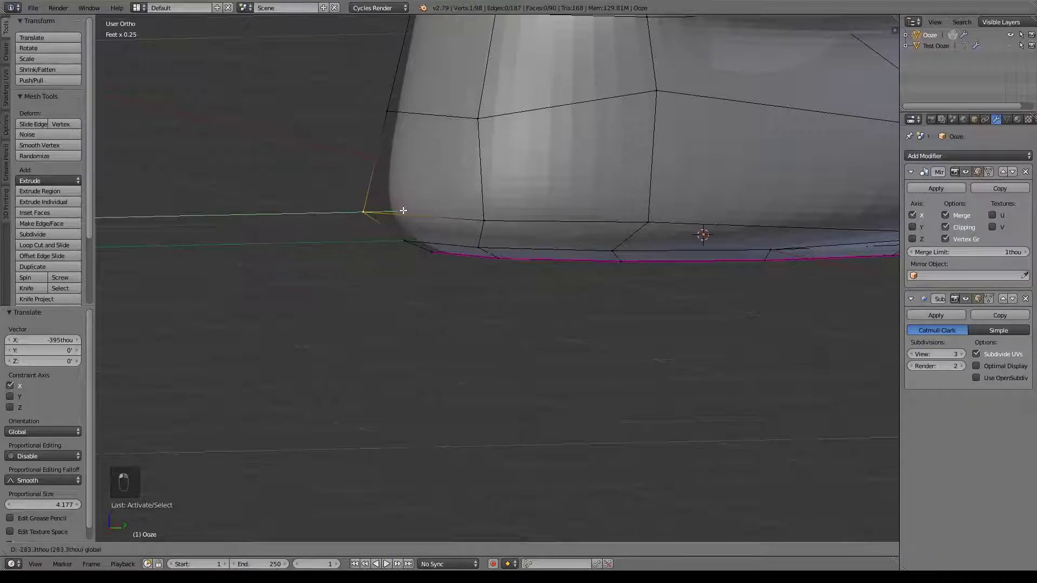
key("y")
left_click(395, 215)
key("g")
left_click(382, 240)
Step: Move the vertex under the base's front by 9.93, 68.7 and 148 thou in X, Y and Z, and refine the front's underside
right_click(410, 244)
key("g")
left_click(441, 228)
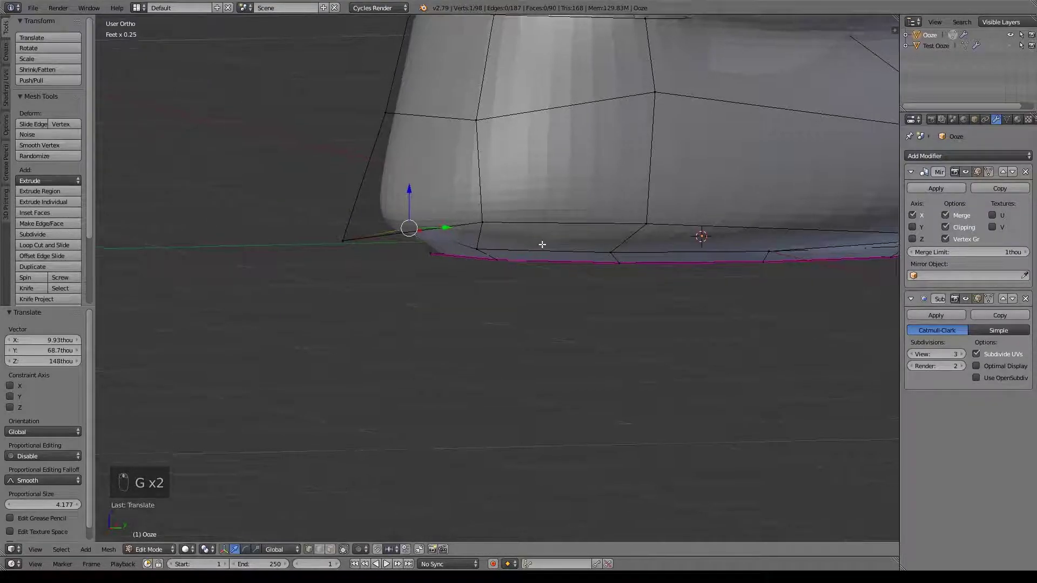
middle_click_drag(544, 243, 505, 277, "shift")
key("g")
left_click(469, 270)
key("g")
left_click(460, 270)
Step: Adjust a lower base vertex along X and raise another vertex of the base 76 thou along Z
middle_click_drag(460, 271, 466, 289)
middle_click_drag(512, 323, 665, 287)
right_click(591, 263)
key("g")
key("x")
left_click(597, 266)
right_click(535, 233)
left_click_drag(539, 189, 538, 173)
Step: Extend the crease along the underside of the back's fold with a factor of 0.226, adjust it again and check the smoothed shape
middle_click_drag(617, 201, 633, 239)
middle_click_drag(714, 235, 692, 262)
middle_click_drag(409, 276, 563, 254)
right_click(563, 249)
scroll(445, 296, "up", 3)
middle_click_drag(445, 295, 404, 242)
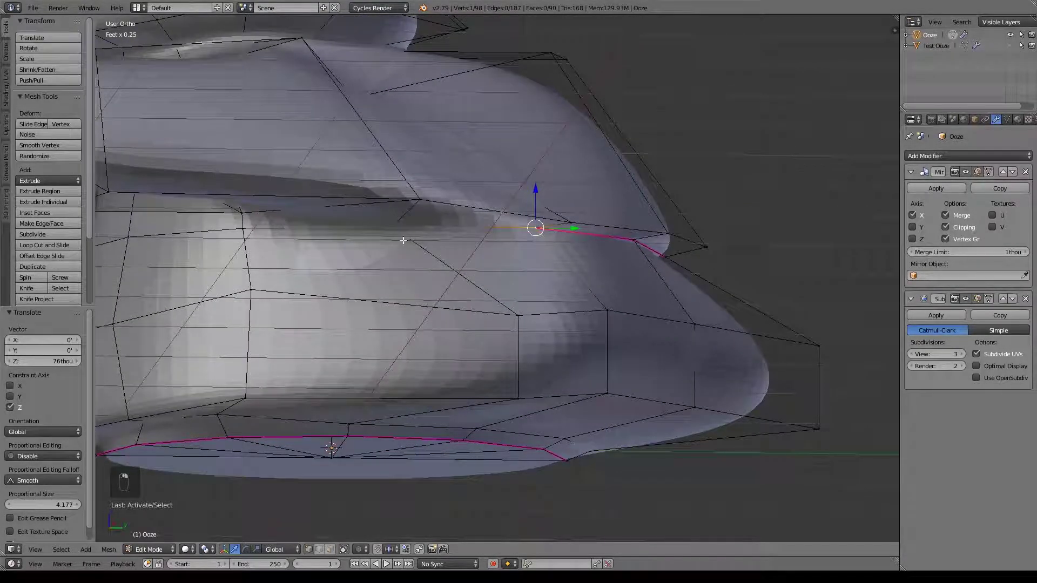
key("shift+e")
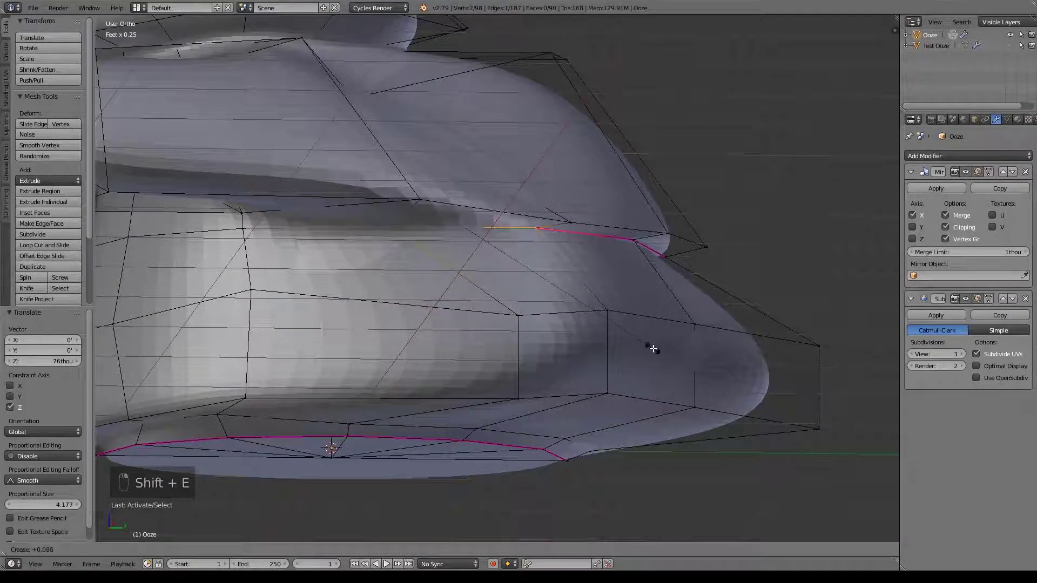
left_click(674, 365)
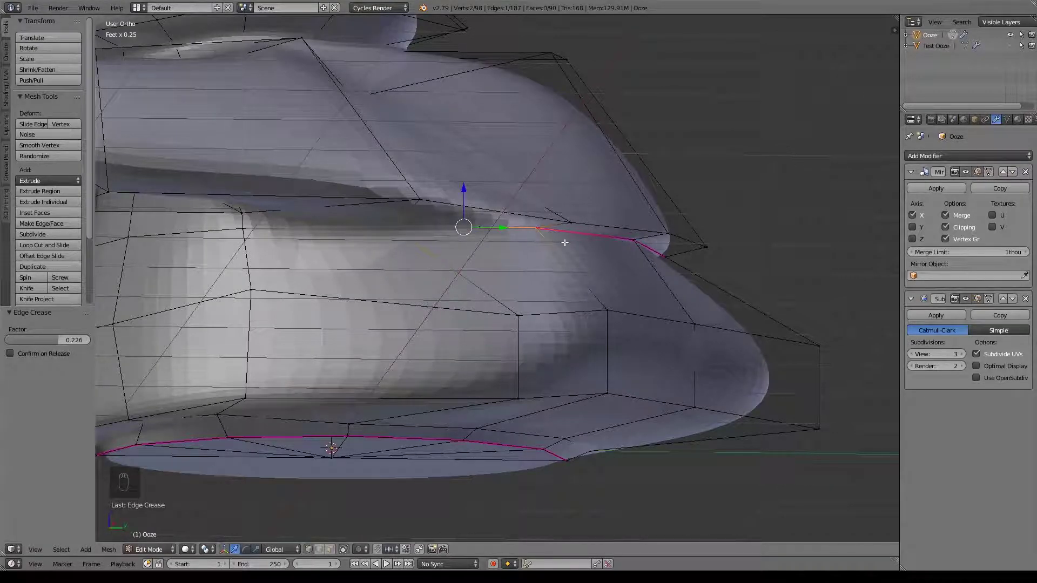
key("shift+e")
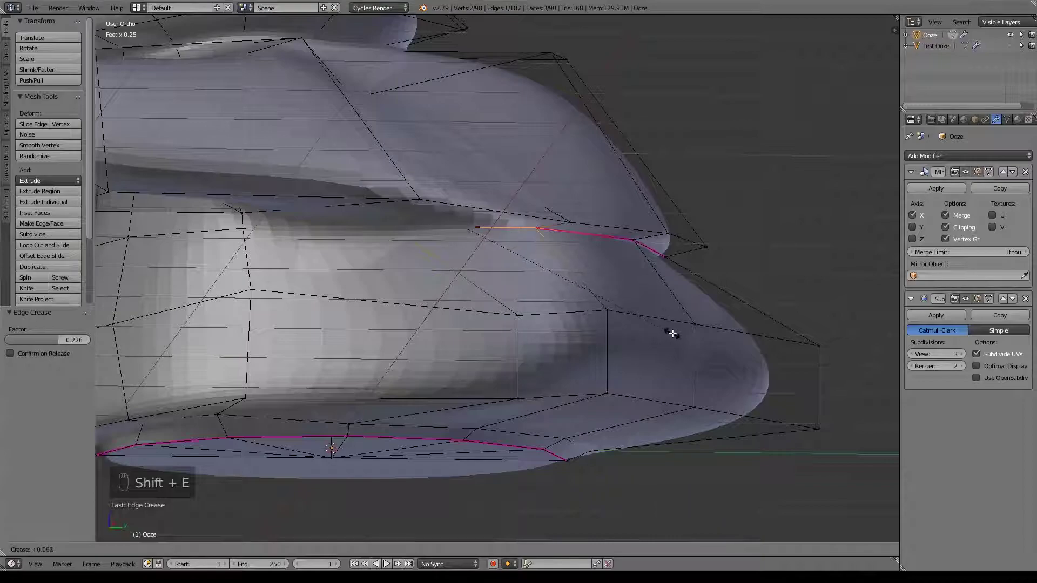
left_click(656, 287)
key("Tab")
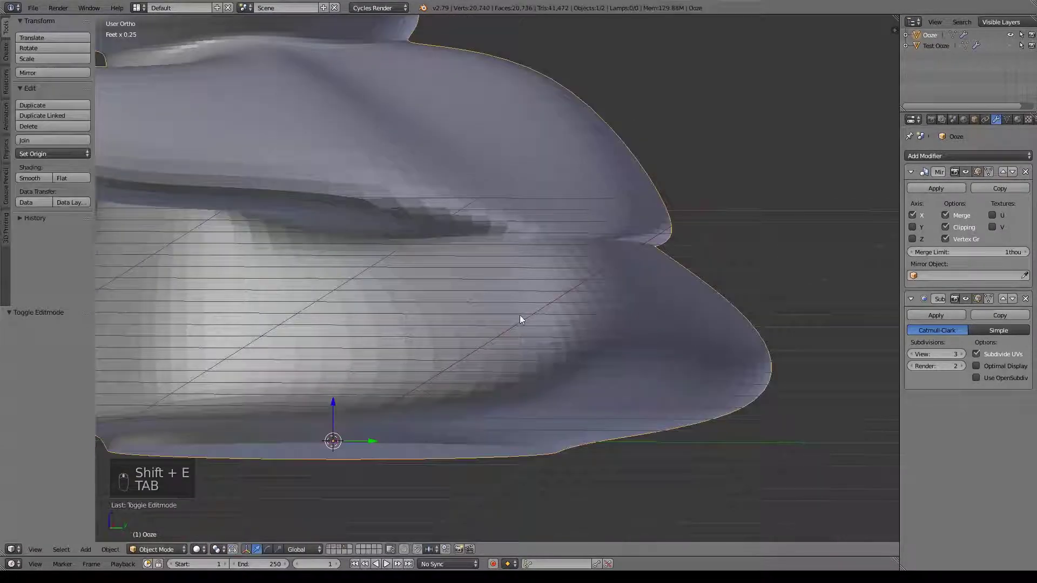
key("Tab")
Step: Move the vertex at the rear side of the creased fold below the back 478 thou along X
middle_click_drag(753, 265, 515, 387)
right_click(421, 270)
left_click_drag(386, 273, 328, 268)
middle_click_drag(389, 286, 674, 272)
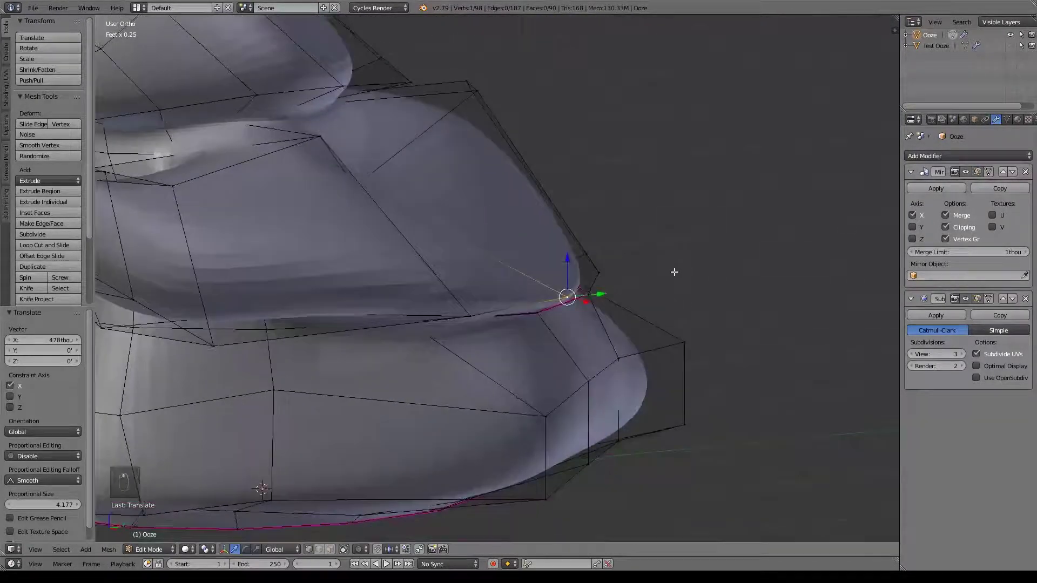
Step: Pull the rim vertices of the back's overhang outward and down, shifting one by 287, 364 and -386 thou in X, Y and Z
right_click(608, 277)
key("g")
left_click(646, 307)
key("g")
left_click(593, 327)
middle_click_drag(593, 326, 600, 287)
Step: Pull the rear center rim vertex of the back's overhang 1.03 inches in Y and -576 thou in Z
right_click(633, 290)
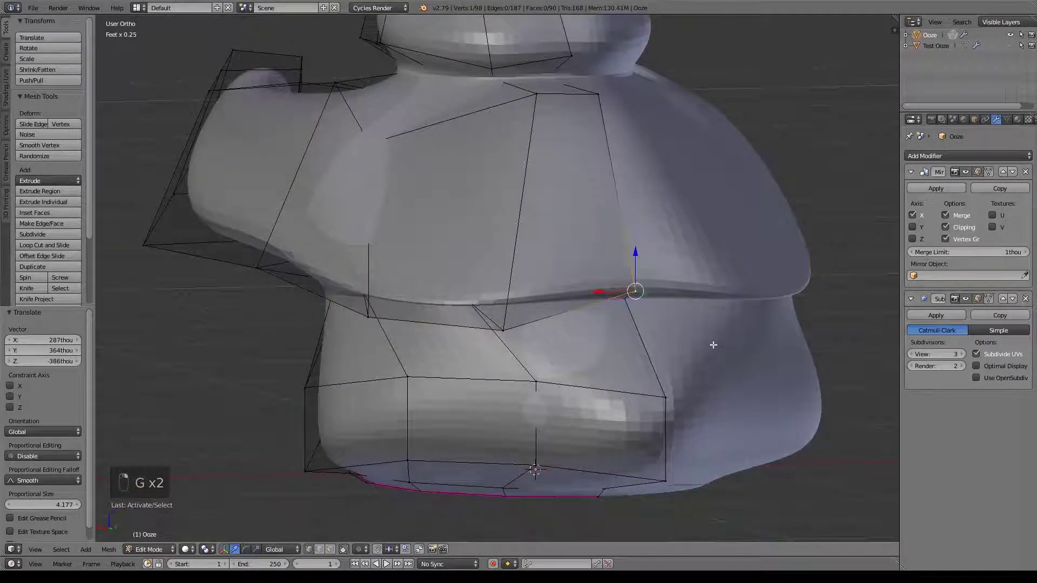
middle_click_drag(704, 347, 790, 340)
key("g")
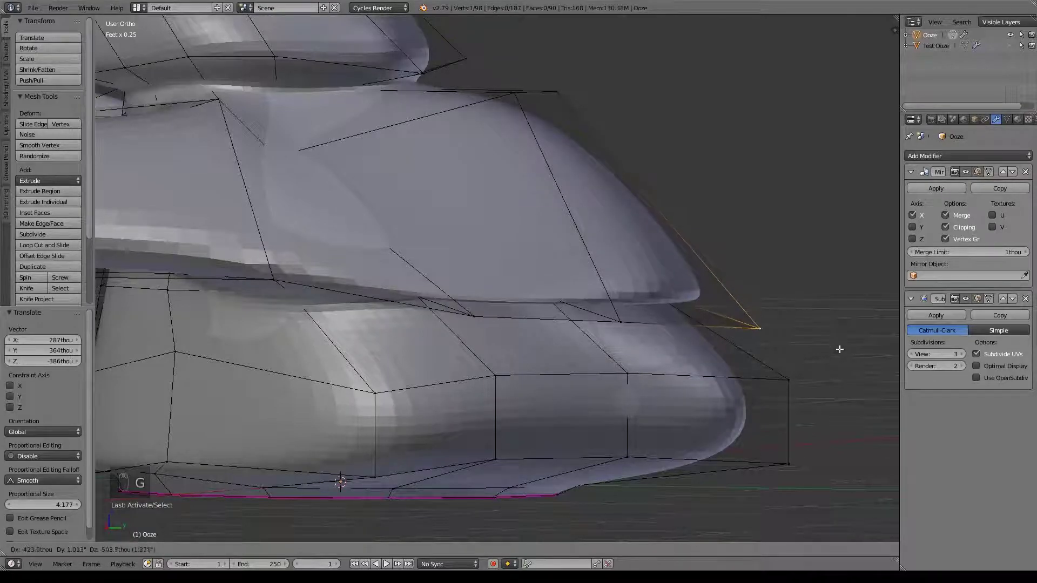
left_click(838, 348)
Step: Move all rear vertices of the back, from neck to overhang rim, -1.25 inches and another -83 thou along Y in right view
middle_click_drag(755, 259, 637, 331)
scroll(643, 337, "down", 3)
mouse_move(664, 365)
middle_mouse_down()
mouse_move(649, 386)
mouse_move(683, 380)
mouse_move(673, 377)
middle_mouse_up()
key("KP_1")
key("KP_Enter")
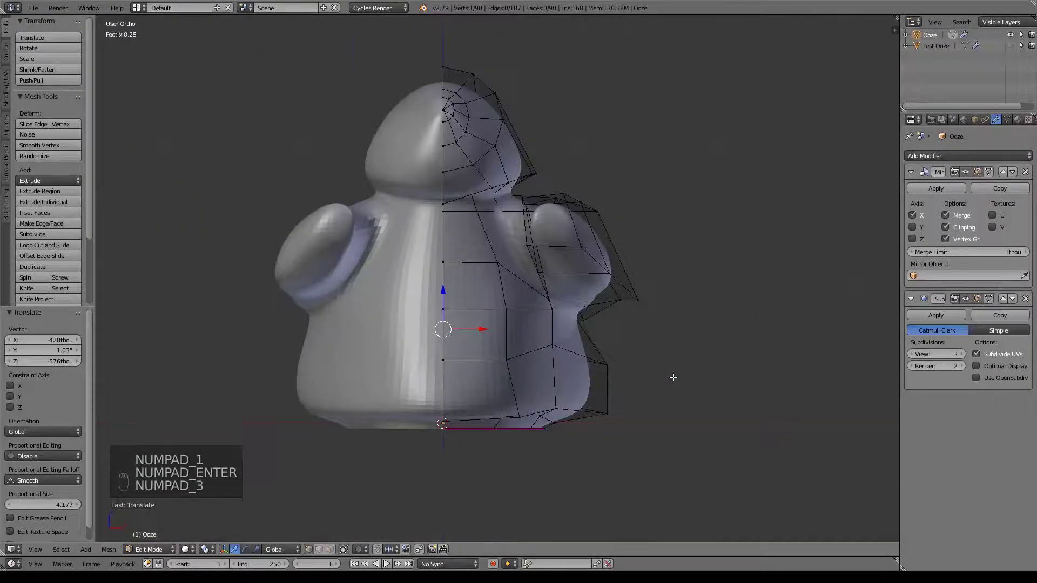
key("KP_3")
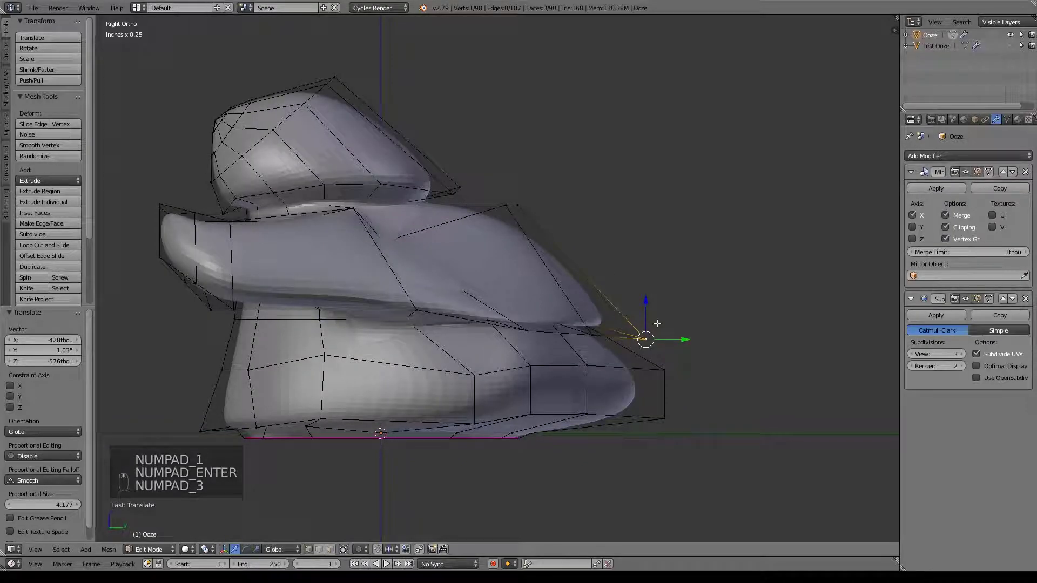
key("z")
middle_click_drag(625, 273, 663, 283, "shift")
key("a")
key("b")
left_click_drag(501, 183, 713, 356)
left_click_drag(634, 304, 572, 307)
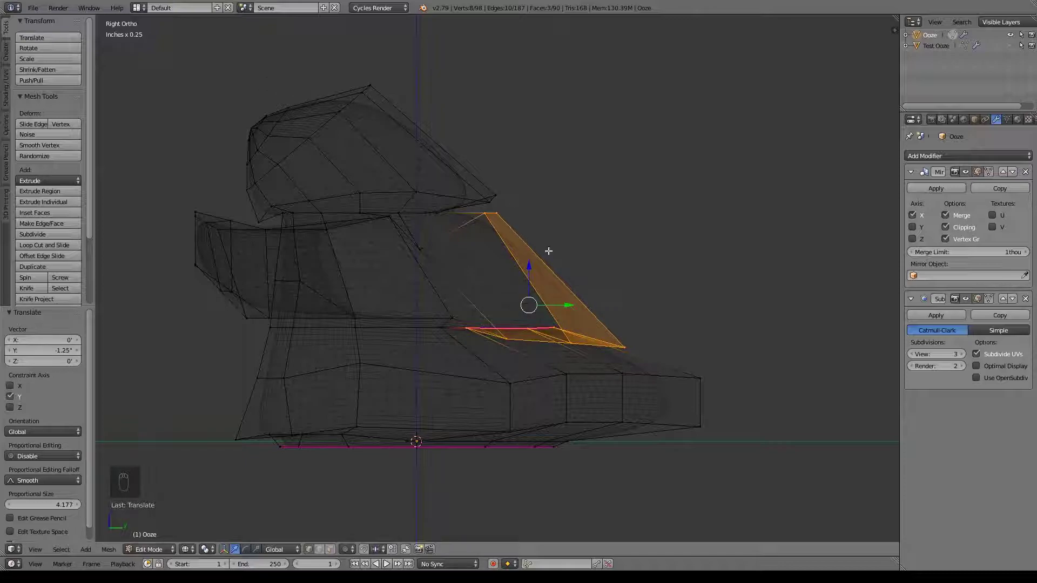
middle_click_drag(593, 253, 601, 256, "shift")
left_click_drag(579, 308, 574, 308)
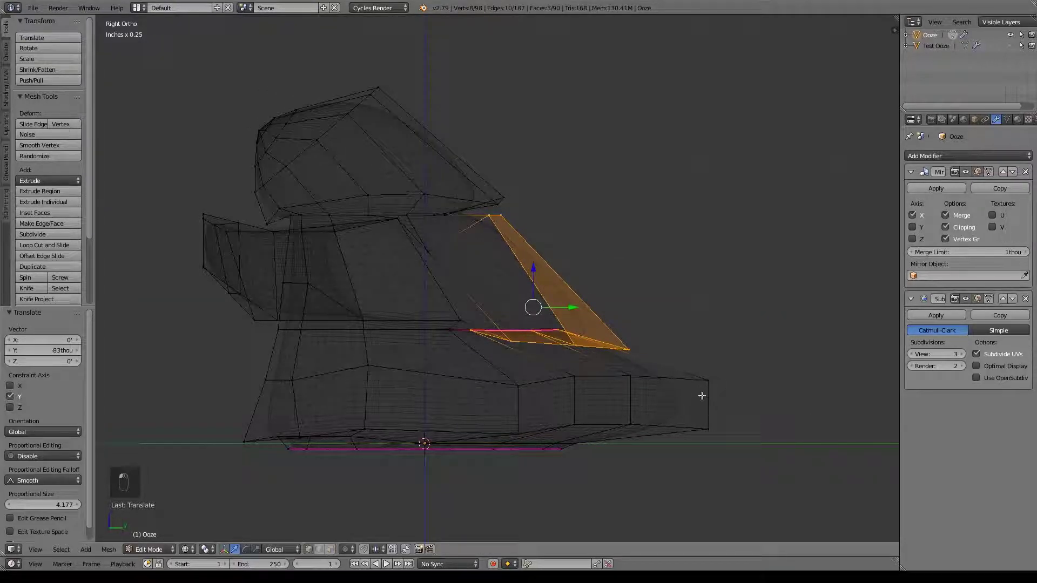
Step: Move the rearmost vertical edge of the base 534 thou along Y
right_click(708, 424)
right_click(729, 393, "shift")
key("g")
key("y")
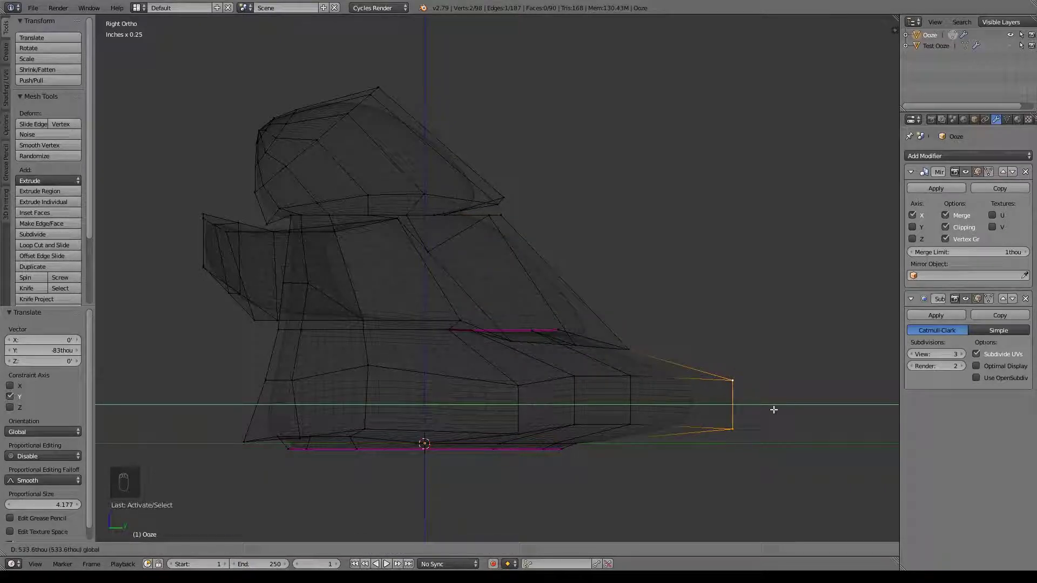
left_click(774, 410)
Step: Raise the side vertex on the underside of the back's overhang 49.3 thou along Z
scroll(625, 394, "up", 7)
mouse_move(625, 394)
middle_mouse_down("shift")
mouse_move(627, 313)
mouse_move(578, 262)
mouse_move(553, 238)
mouse_move(376, 156)
middle_mouse_up("shift")
key("z")
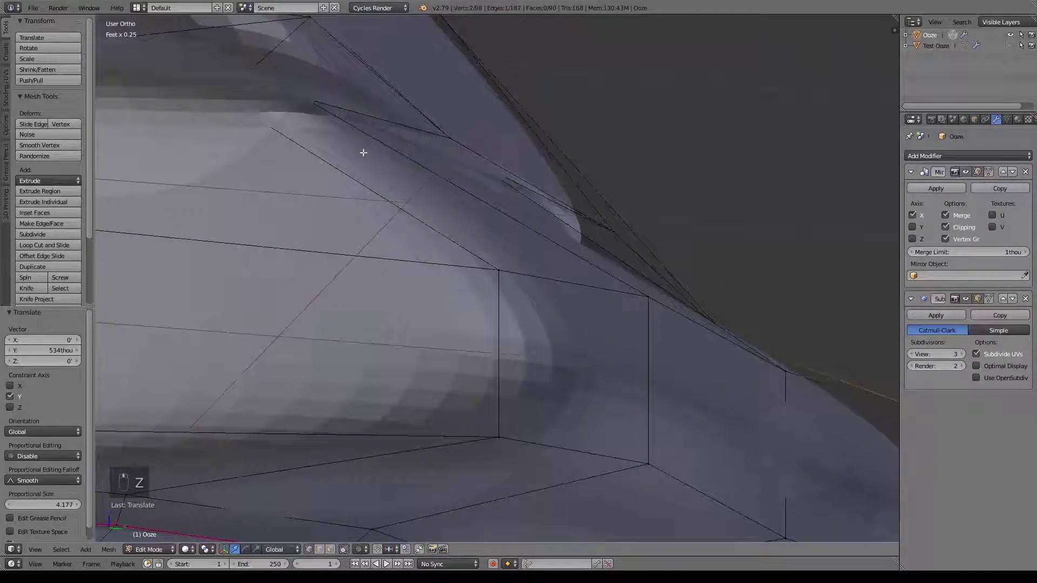
key("z")
mouse_move(504, 210)
middle_mouse_down()
mouse_move(521, 166)
mouse_move(500, 208)
mouse_move(526, 262)
middle_mouse_up()
scroll(526, 262, "down", 4)
right_click(532, 371)
key("z")
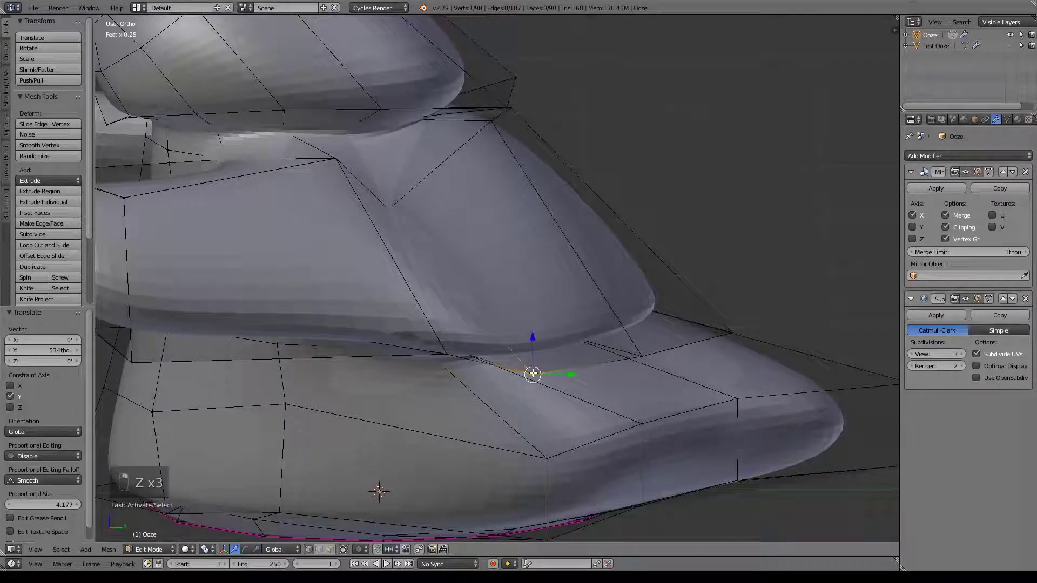
left_click_drag(533, 337, 528, 333)
Step: Select the edges along the rear side of the neckline and crease them to 1.000
middle_click_drag(481, 232, 431, 264, "shift")
right_click(432, 263)
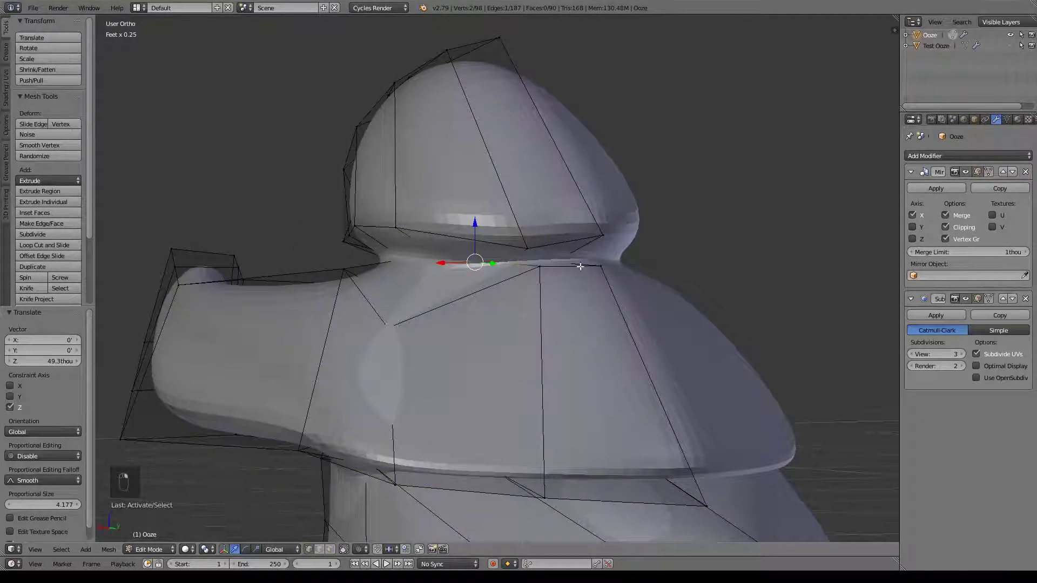
key("z")
key("z")
key("shift+e")
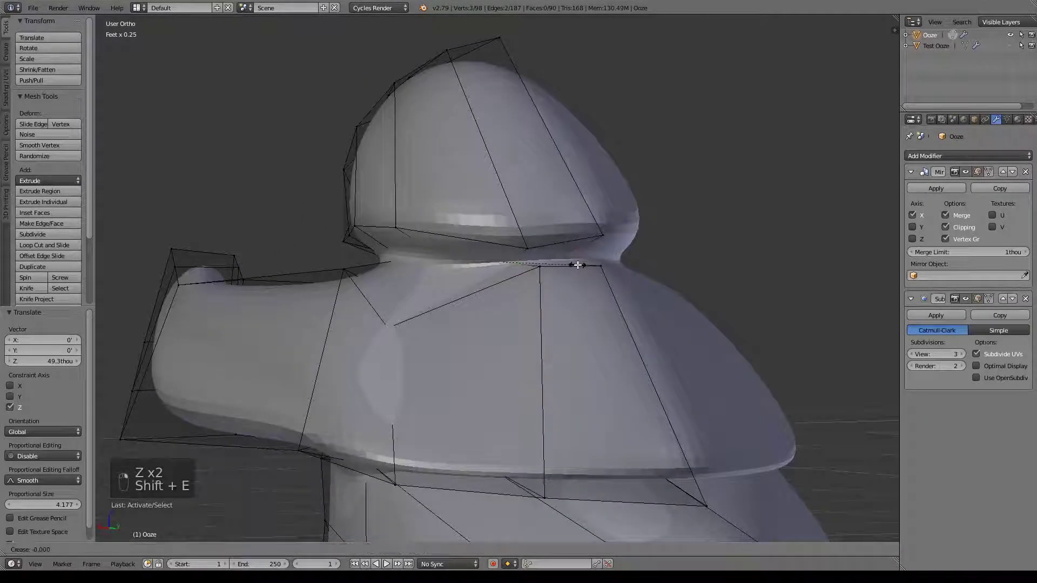
left_click(651, 283)
Step: Crease the next edge toward the front of the neckline to about 0.696
middle_click_drag(643, 283, 572, 300)
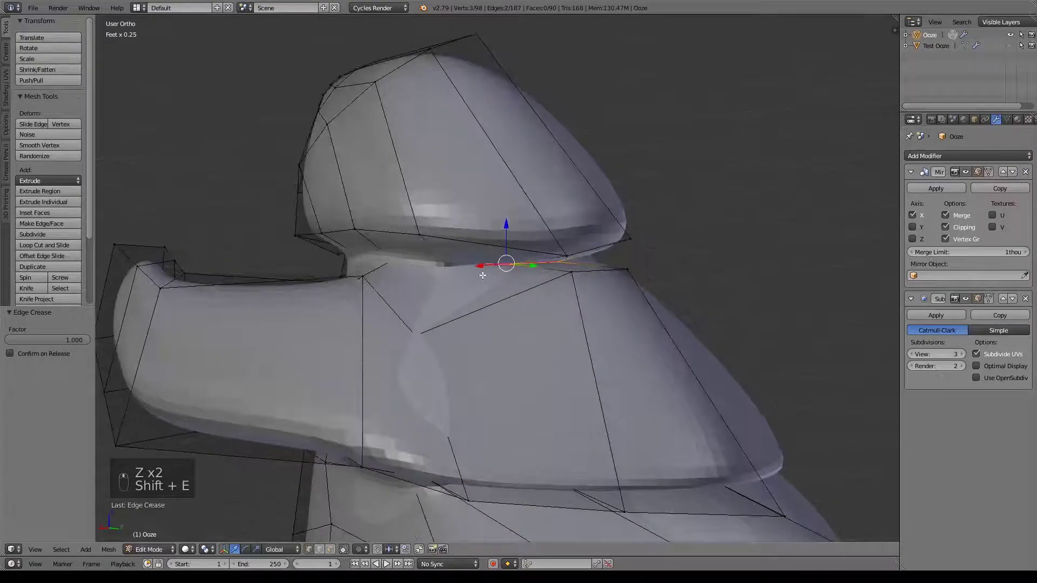
key("shift+e")
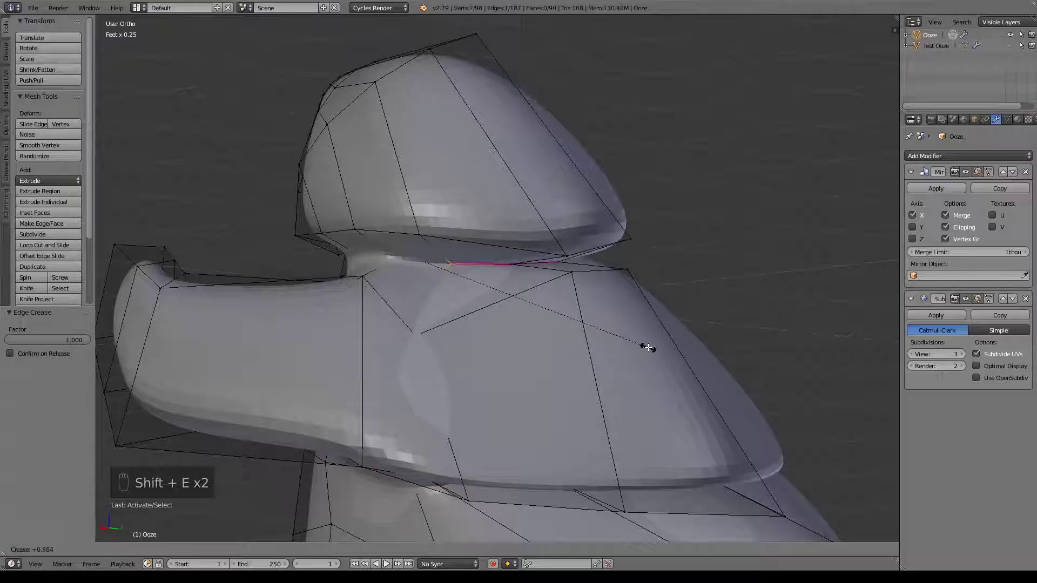
left_click(519, 302)
Step: Move the lower side vertex of the head's rim 168 thou in X, -19.5 thou in Y and -279 thou in Z
middle_click_drag(520, 301, 420, 237)
right_click(420, 236)
key("g")
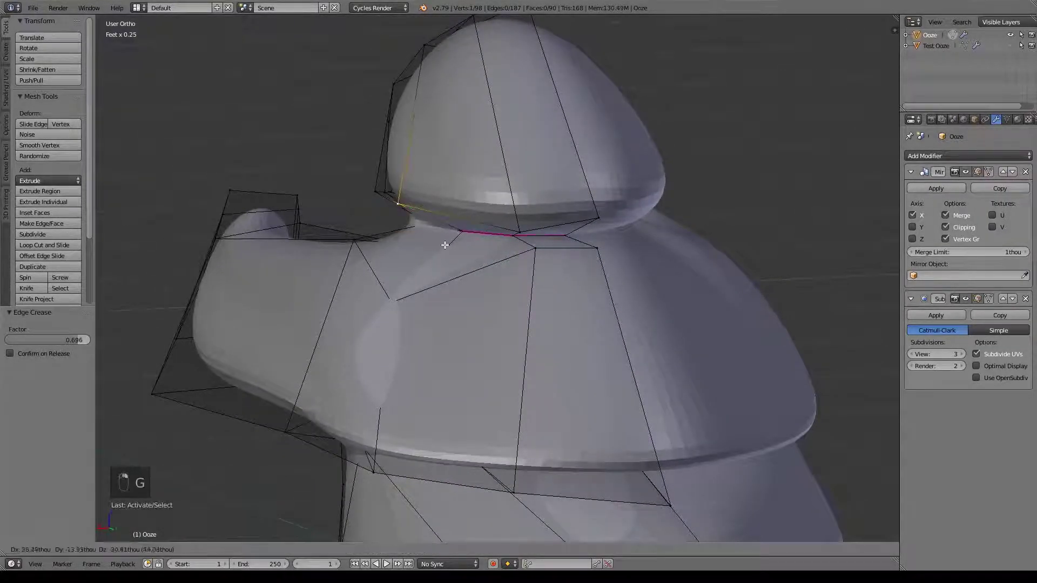
left_click(436, 265)
Step: In right view, move the two top vertices of the head about 61.8 thou in Y and 817 thou in Z
middle_click_drag(438, 263, 603, 250)
key("KP_3")
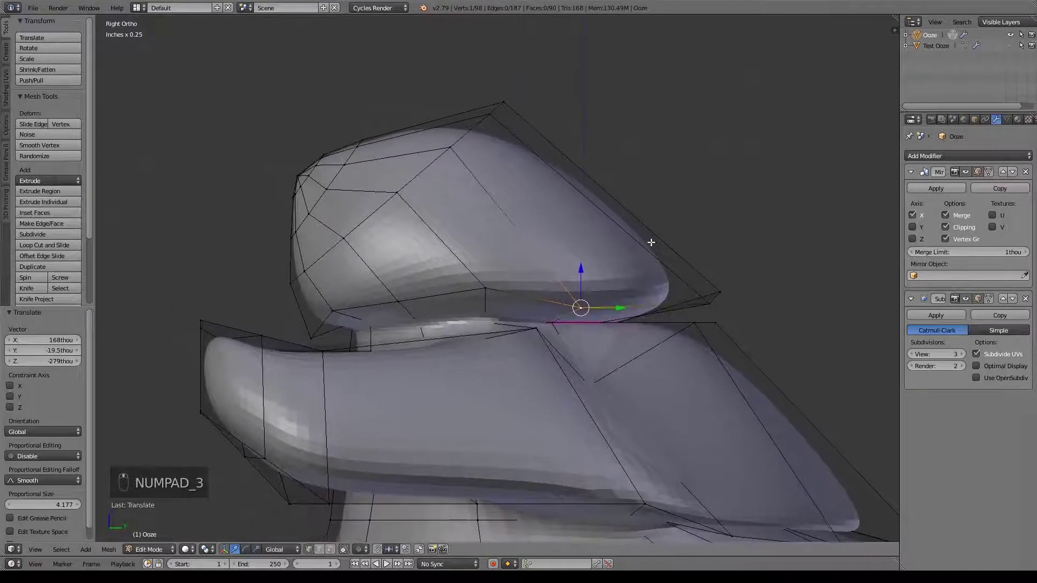
right_click(524, 124, "shift")
key("g")
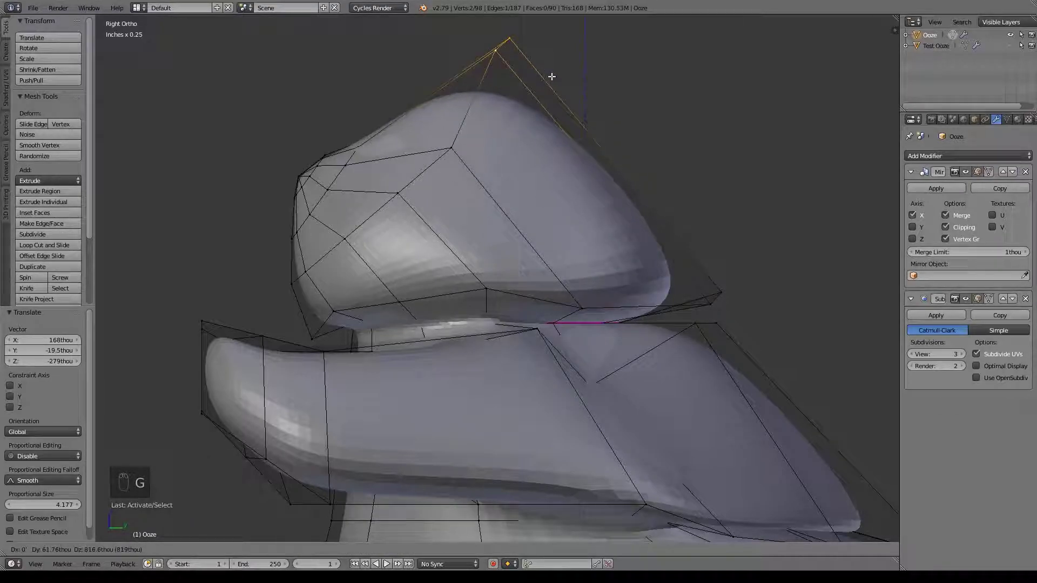
left_click(552, 76)
Step: Raise the forehead's center vertex along Z and shift it -542 thou along Y
right_click(363, 126)
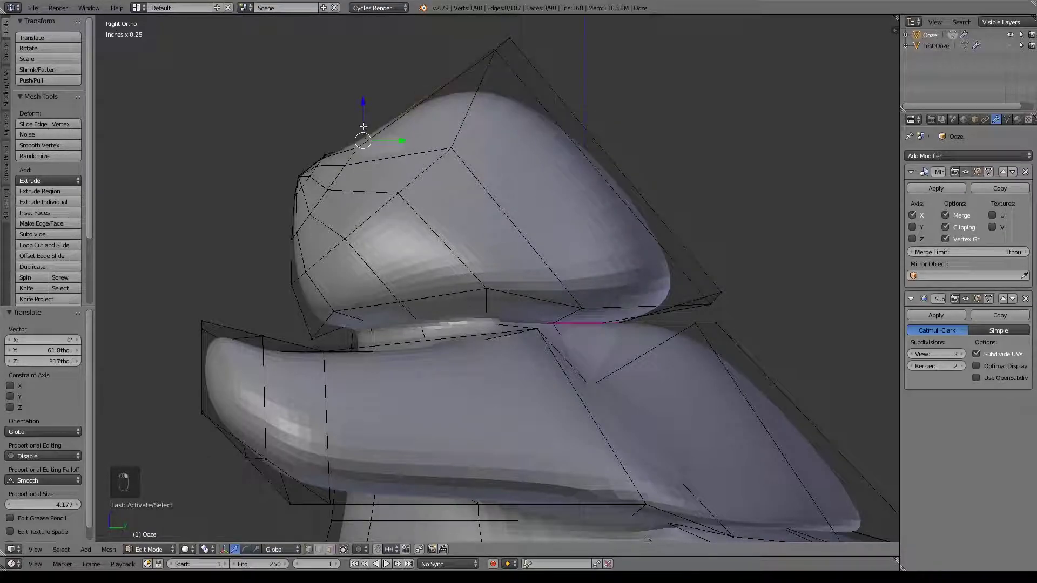
left_click_drag(362, 108, 360, 72)
left_click_drag(399, 105, 357, 103)
Step: Move the vertex beside the face's center 480 thou along X and shift the brow vertex above it outward and down
middle_click(445, 191)
middle_click_drag(445, 191, 529, 186)
right_click(529, 185)
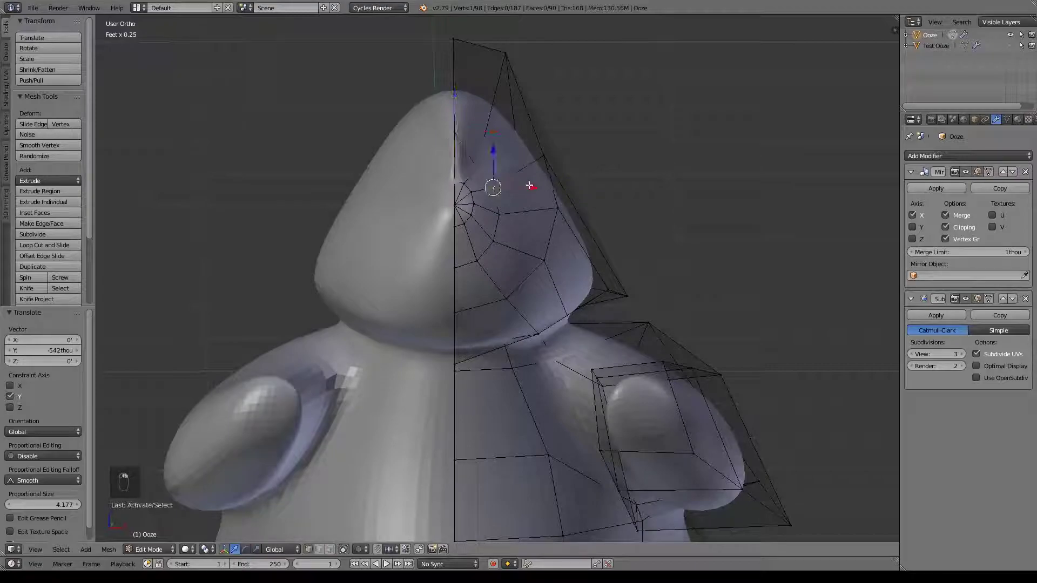
left_click_drag(531, 184, 570, 186)
key("g")
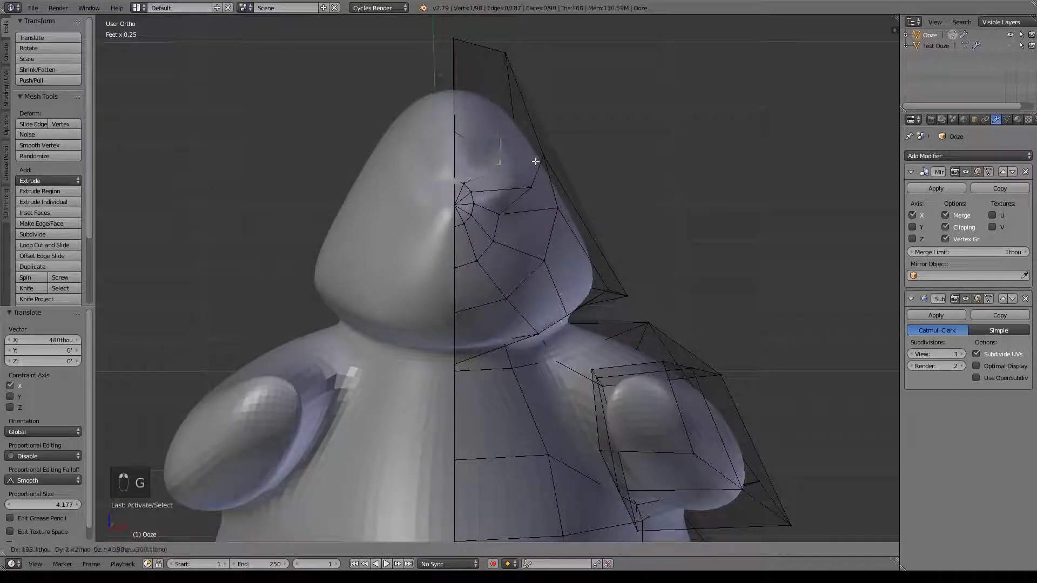
left_click(532, 167)
Step: Spread the cheek vertices and the inner face vertex outward, moving the upper cheek vertex about 220 thou in X and -47.6 thou in Z
right_click(554, 270)
key("g")
left_click(581, 240)
key("g")
left_click(584, 221)
right_click(516, 239)
key("g")
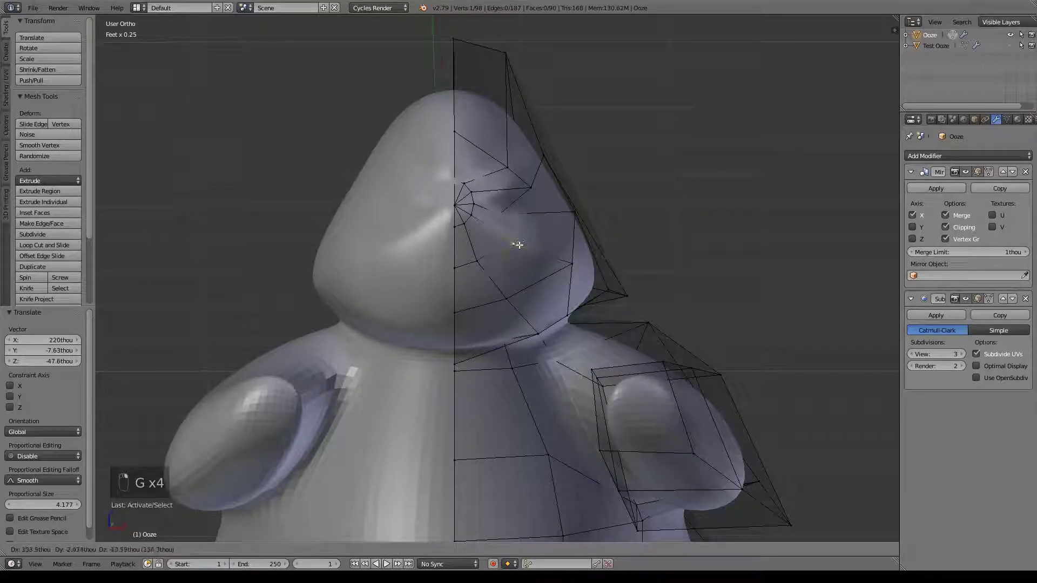
left_click(536, 226)
Step: Move the lower face vertex about 638 thou in X and the jaw vertex below it about 350 thou in X and -34 thou in Z
right_click(513, 298)
key("g")
left_click(568, 301)
right_click(529, 336)
key("g")
right_click(569, 333)
key("g")
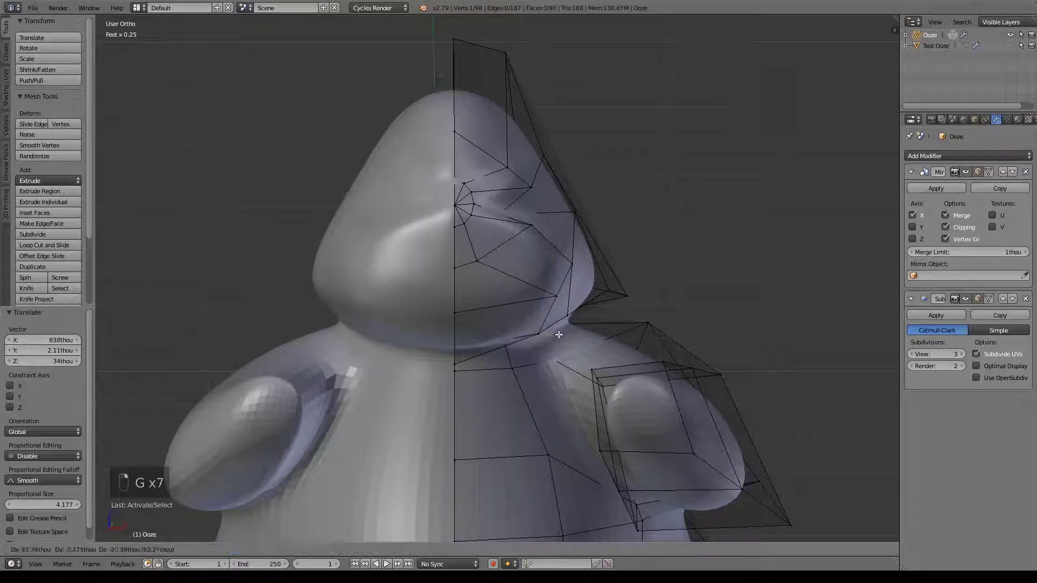
left_click(570, 336)
Step: Lower the neck vertex beside the shoulder about -612 thou in Z and adjust the front neckline vertex slightly
key("g")
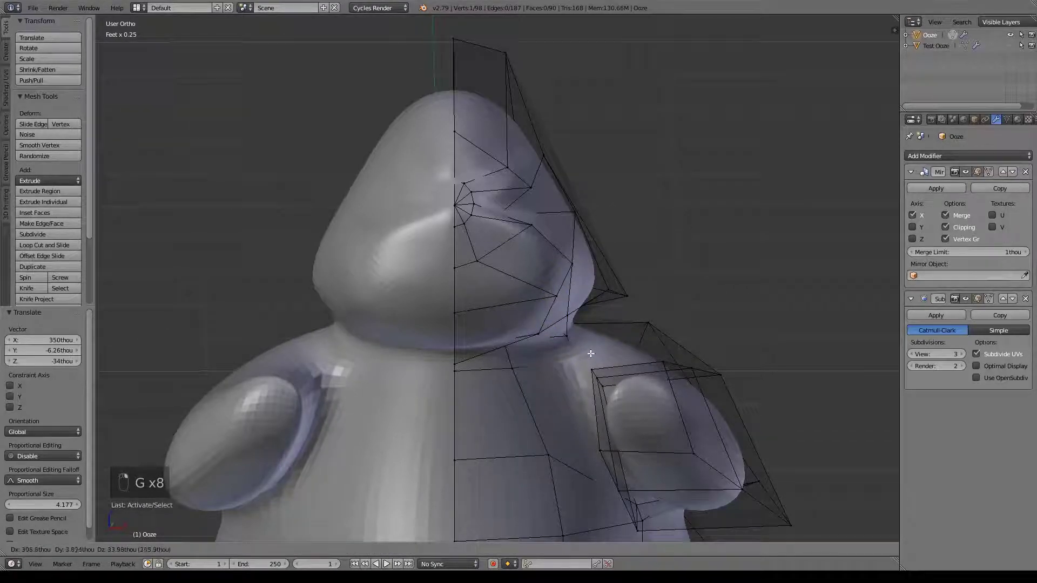
left_click(561, 404)
key("g")
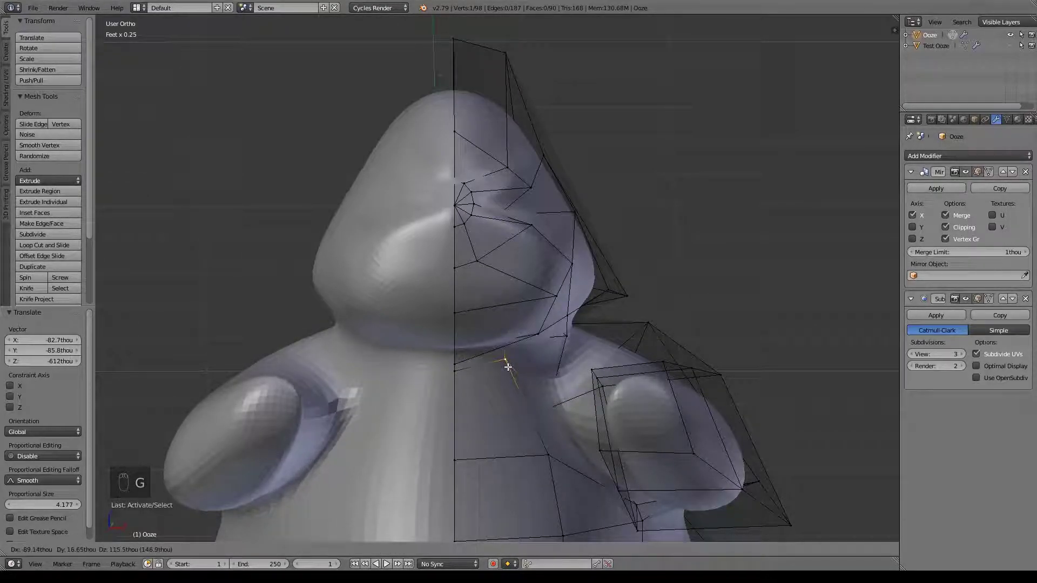
left_click(507, 364)
Step: Lower the side vertex on the torso's front slightly and shift a neighboring torso vertex along one axis
middle_click_drag(526, 427, 528, 263, "shift")
right_click(553, 295)
key("g")
left_click(545, 310)
middle_click_drag(543, 383, 387, 358)
right_click(397, 351)
left_click_drag(388, 357, 422, 355)
Step: Shift one lower torso vertex along Y and move the neighboring vertex along a single axis
right_click(348, 441)
key("g")
key("y")
left_click_drag(403, 444, 406, 444)
right_click(445, 445)
left_click_drag(478, 445, 503, 445)
Step: Reposition the side vertex of the body with a small horizontal shift, a slight lift along Z and another horizontal nudge
middle_click_drag(464, 440, 551, 446)
right_click(600, 373)
left_click_drag(633, 368, 618, 367)
middle_click_drag(614, 378, 578, 456)
left_click_drag(546, 375, 547, 362)
middle_click_drag(546, 362, 632, 346)
left_click_drag(577, 328, 558, 326)
Step: In right view, move the two rear lower vertices of the head -870 thou in Y and -138 thou in Z, and fine-tune their position
middle_click_drag(595, 352, 517, 300)
scroll(414, 313, "down", 8)
scroll(516, 374, "up", 5)
key("KP_3")
middle_click_drag(656, 385, 593, 280, "shift")
right_click(581, 293)
right_click(592, 288, "shift")
left_click_drag(629, 299, 581, 287)
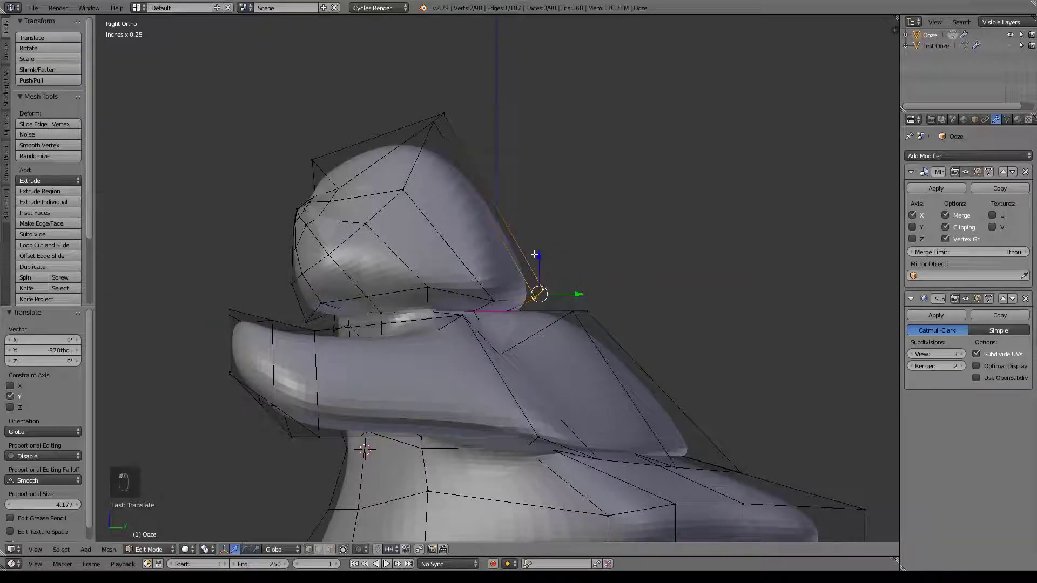
left_click_drag(539, 261, 541, 266)
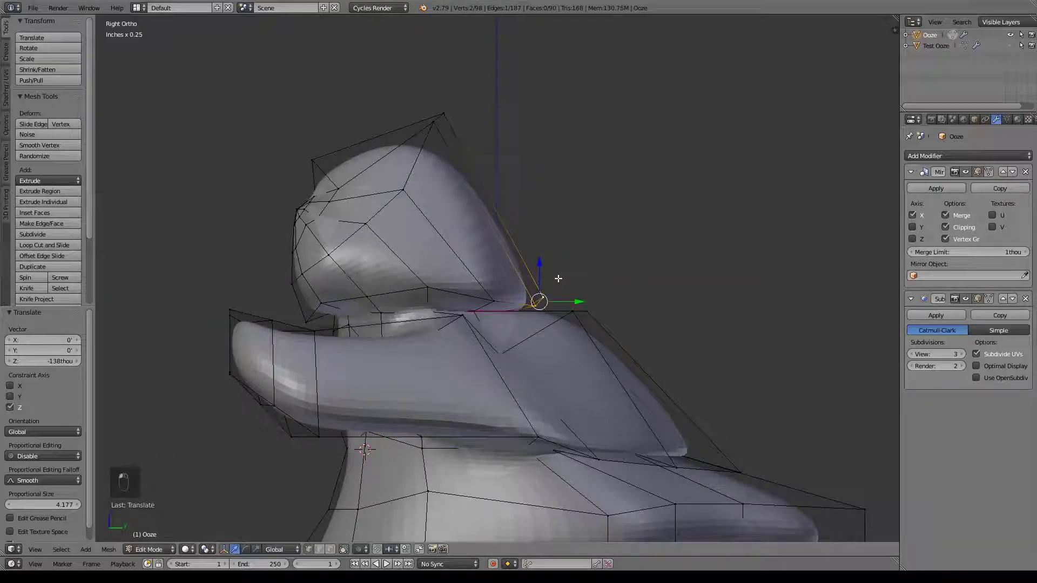
key("g")
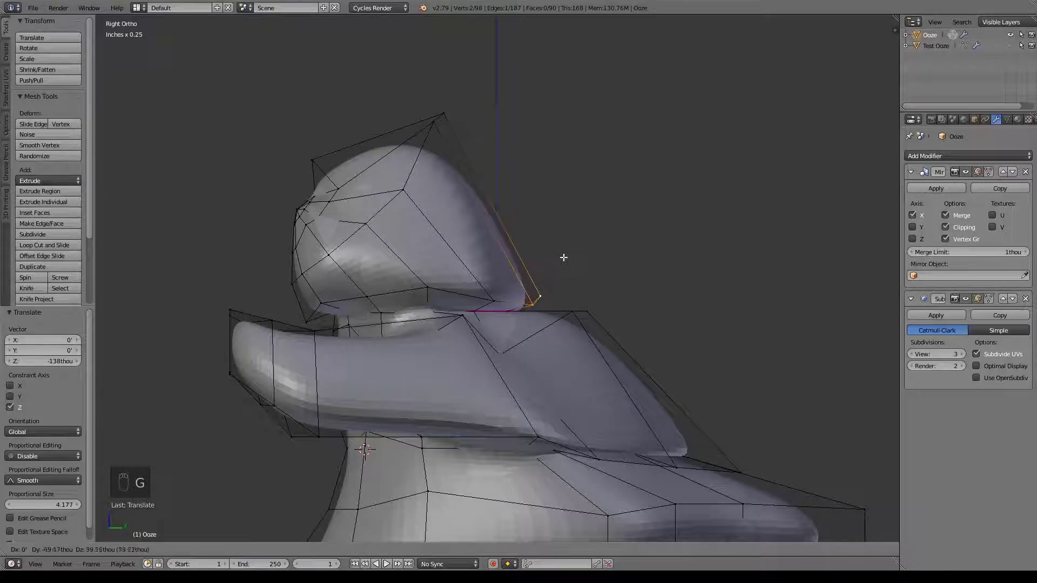
left_click(567, 260)
Step: Lower the vertex on the underside of the head just above the creased neckline
right_click(495, 297)
key("g")
left_click(500, 306)
Step: Move the head's center peak vertex 1.12 inches in Y and 9.88 thou in Z, and pull the adjacent top vertex backward and down
middle_click_drag(543, 262, 541, 277, "shift")
right_click(443, 132)
key("g")
left_click(540, 163)
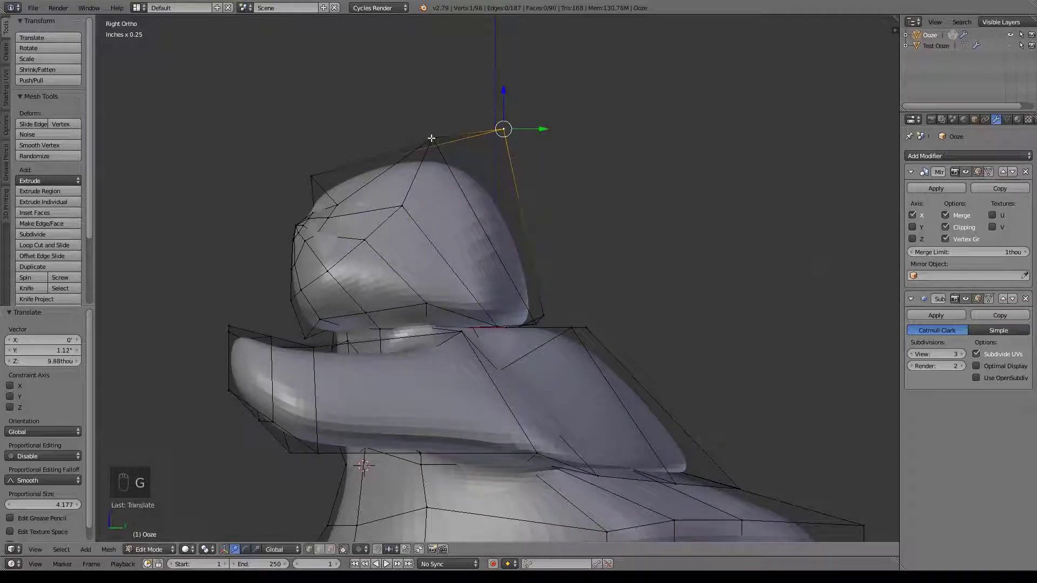
right_click(431, 139)
key("g")
left_click(464, 155)
Step: Move the head's upper side vertex 504 thou in Y and -39.5 thou in Z, and push it outward along X
right_click(398, 209)
key("g")
left_click(426, 211)
middle_click_drag(494, 255, 609, 266)
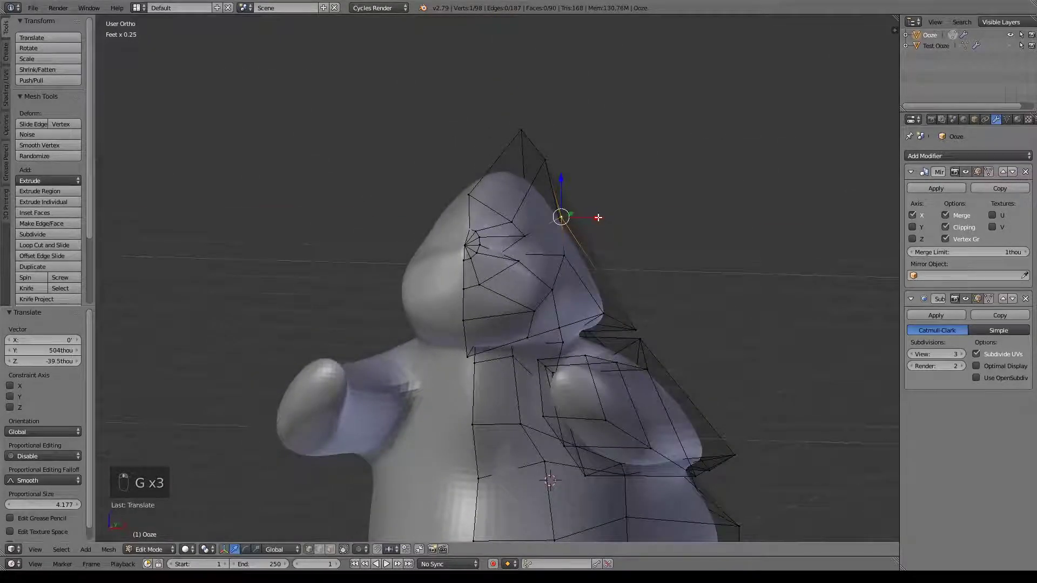
key("g")
key("x")
left_click(590, 258)
Step: Shift the cheek vertex outward and move the inner face vertex about 644 thou in X, 191 thou in Y and 68.5 thou in Z
right_click(563, 255)
key("g")
left_click(573, 251)
right_click(514, 245)
key("g")
left_click(548, 243)
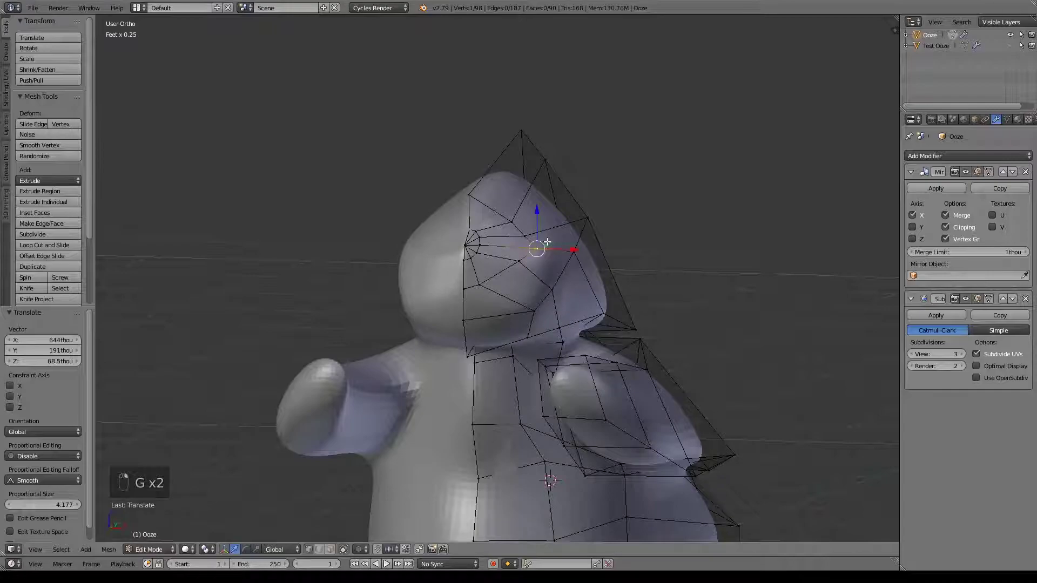
Step: Select the edge loop around the forearm near the hand and move it -265 thou along X
mouse_move(519, 265)
middle_mouse_down()
mouse_move(598, 232)
mouse_move(588, 335)
mouse_move(608, 331)
mouse_move(516, 272)
middle_mouse_up()
middle_click_drag(563, 308, 498, 359)
right_click(480, 400, "alt")
key("g")
key("x")
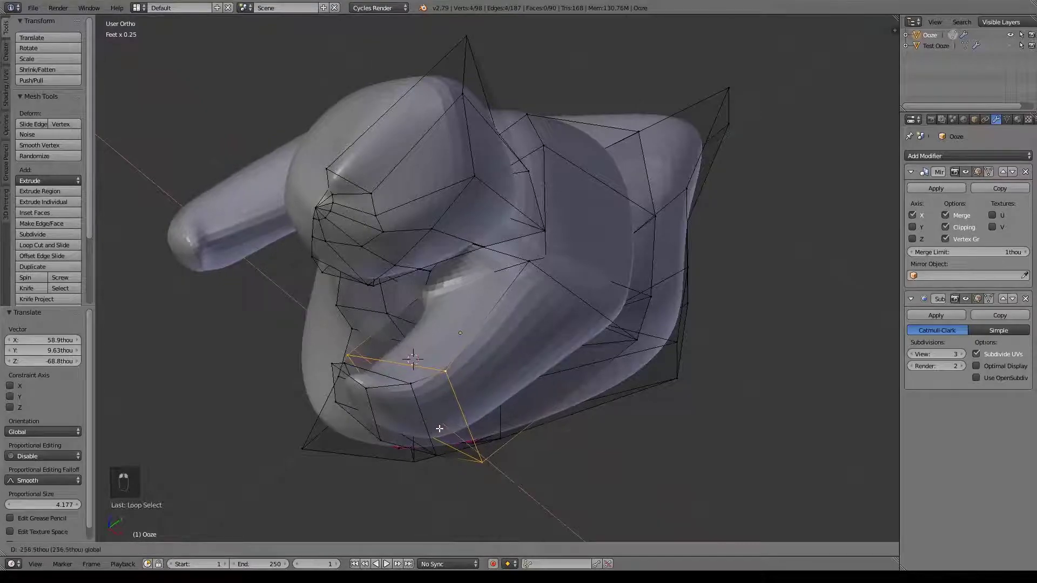
left_click(439, 429)
Step: Select the end face of the hand, lower it along Z and nudge it sideways
middle_click_drag(439, 429, 517, 386)
right_click(537, 235)
right_click(540, 240, "alt")
right_click(495, 243, "shift")
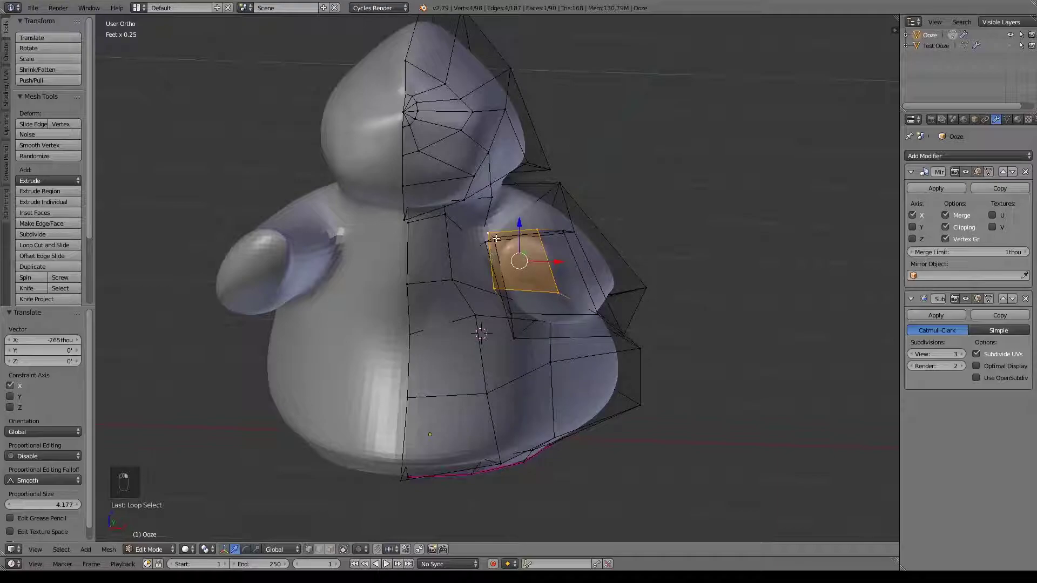
left_click_drag(525, 222, 523, 256)
middle_click_drag(523, 256, 512, 280)
left_click_drag(522, 280, 535, 282)
Step: Add a centered loop cut across the underside of the arm and lower the edge there -335 thou along Z
middle_click_drag(535, 281, 464, 228)
key("ctrl+r")
left_click(406, 278)
right_click(406, 278)
right_click(394, 253)
left_click_drag(421, 211, 429, 228)
Step: Insert another centered loop cut through the arm
middle_click_drag(429, 228, 463, 250)
key("ctrl+r")
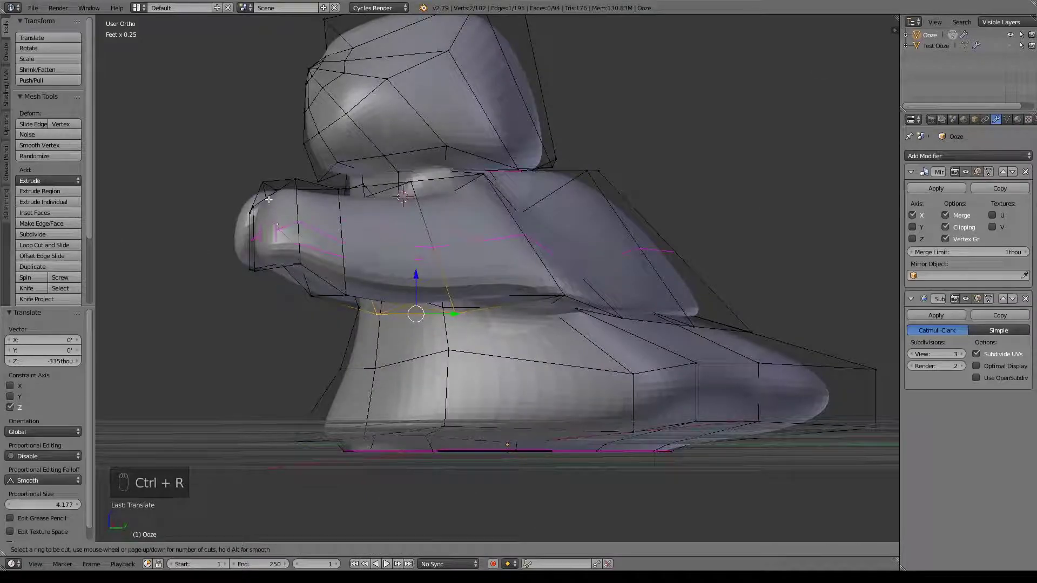
middle_click_drag(278, 216, 419, 219)
key("ctrl+r")
left_click(480, 242)
right_click(478, 239)
Step: Pull one vertex on the underside of the arm -639 thou along Z and its neighbor -609 thou along Z
right_click(465, 295)
left_click_drag(419, 243, 430, 279)
middle_click_drag(430, 278, 486, 272)
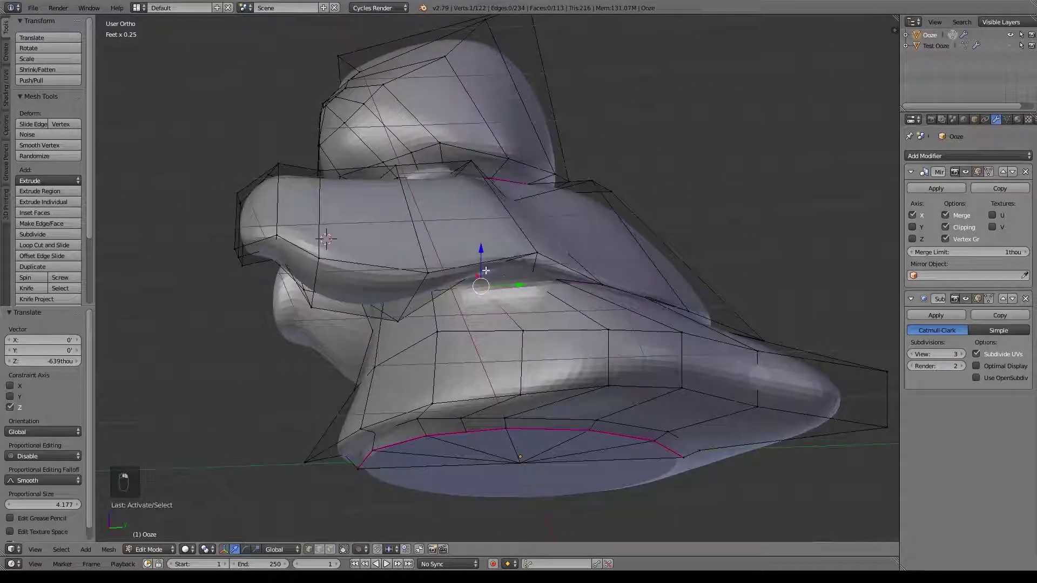
left_click_drag(487, 224, 503, 262)
middle_click_drag(502, 262, 578, 312)
Step: Select two vertices on opposite sides of the arm and raise them 663 thou along Z
right_click(572, 311)
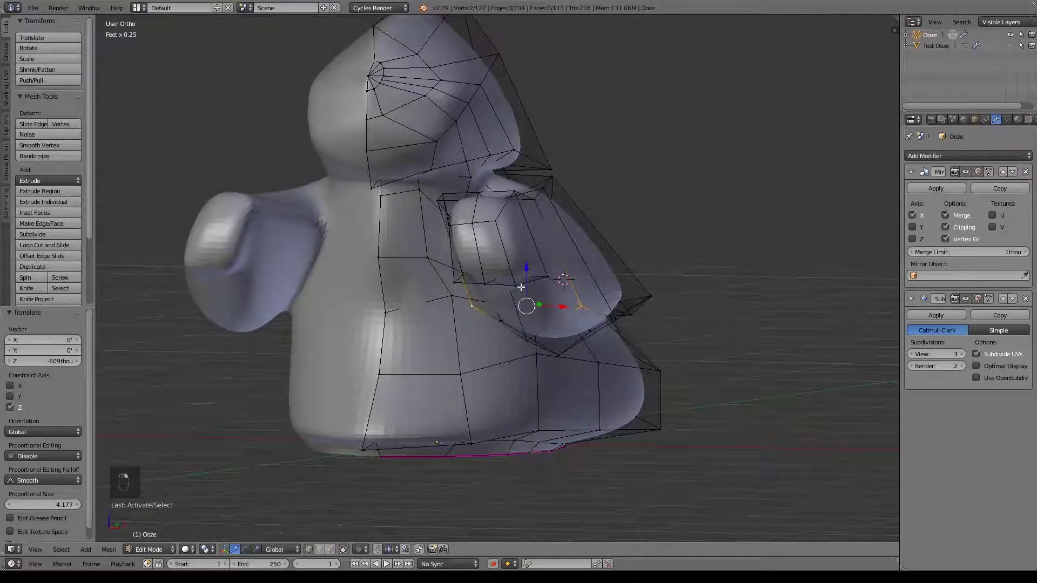
left_click_drag(531, 268, 533, 232)
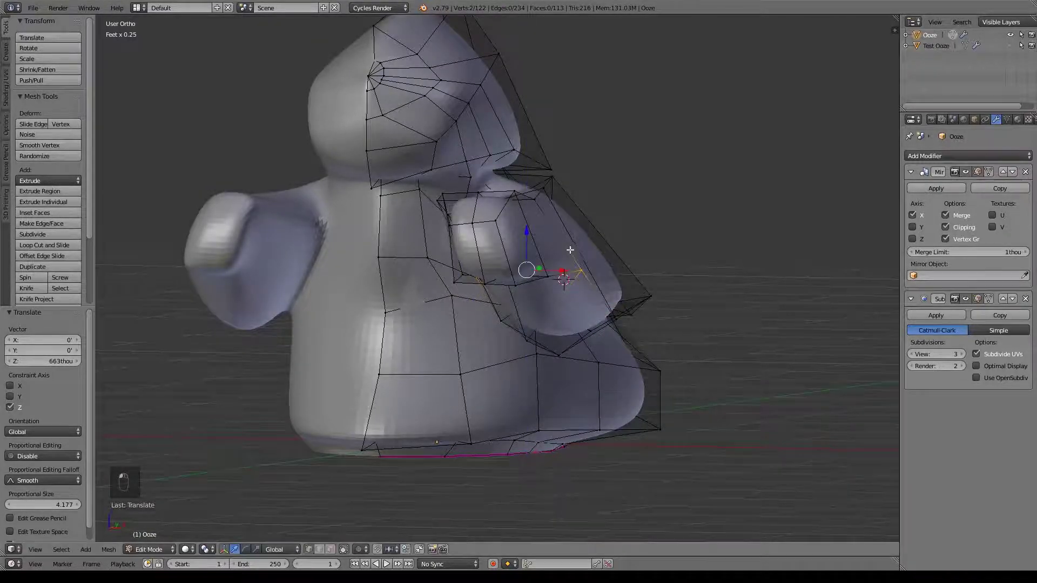
Step: Raise the lowest underside vertex of the arm along Z and move it -727 thou along X
middle_click_drag(534, 232, 508, 284)
right_click(508, 381)
left_click_drag(508, 352, 504, 325)
left_click_drag(522, 369, 506, 351)
Step: Move the arm's outer side vertex 166 thou along X and pull the side rim vertex of the overhang outward and up
middle_click_drag(505, 351, 578, 341)
right_click(573, 320)
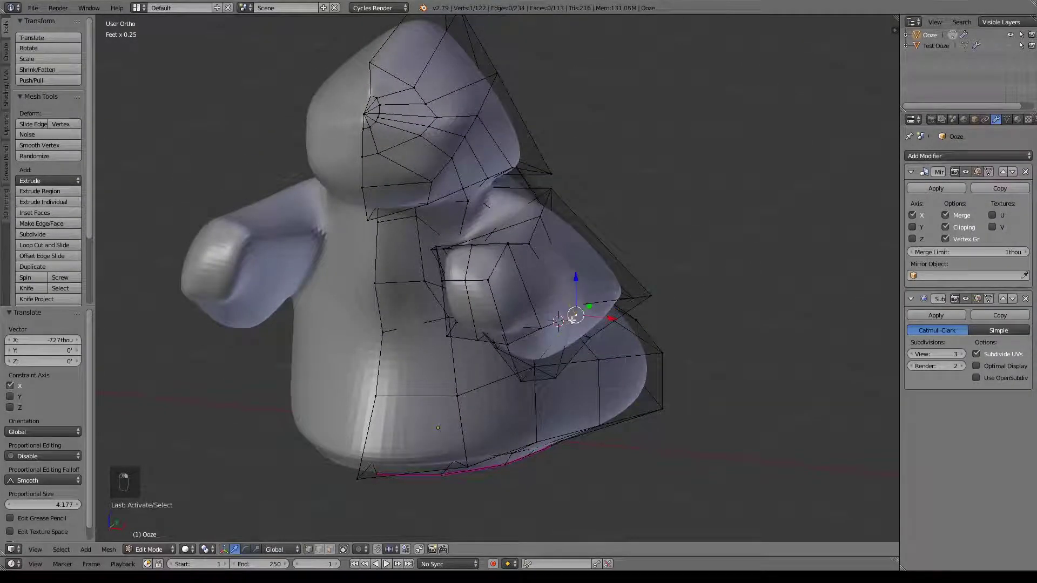
left_click_drag(610, 319, 656, 290)
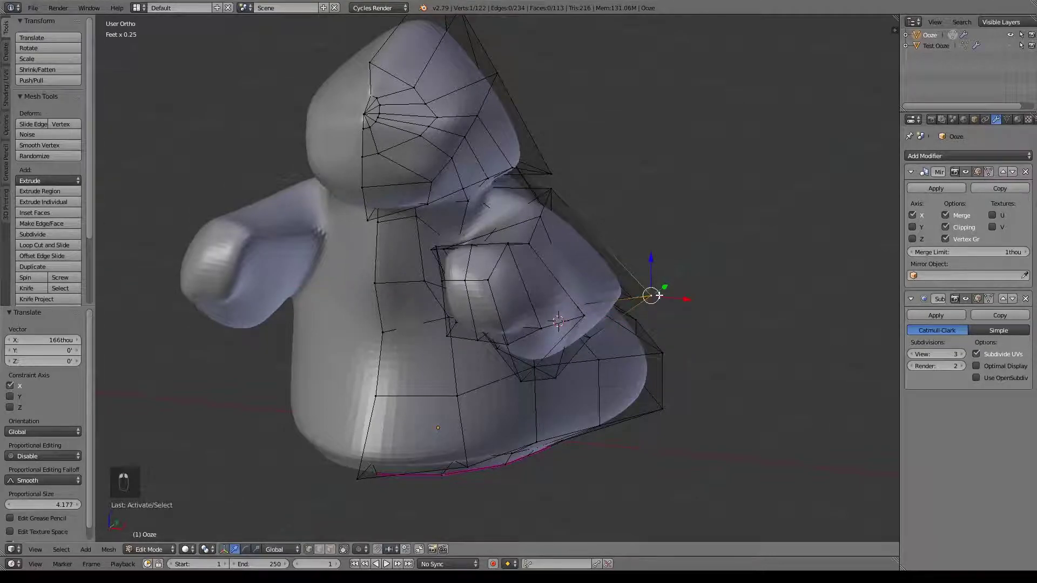
key("g")
left_click(669, 279)
Step: Move the upper back vertex beside the neck -219 thou in X, -23.3 thou in Y and 227 thou in Z
middle_click_drag(668, 279, 529, 288)
right_click(443, 364)
right_click(453, 244)
key("g")
left_click(470, 230)
middle_click_drag(475, 276, 583, 258)
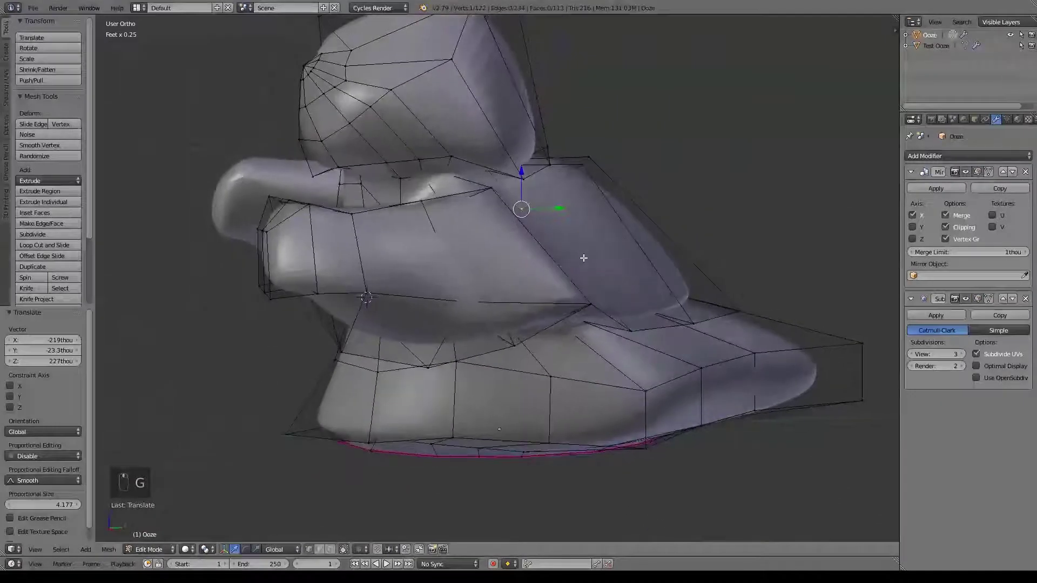
scroll(583, 297, "down", 2)
key("Tab")
middle_click_drag(583, 342, 533, 379)
key("KP_1")
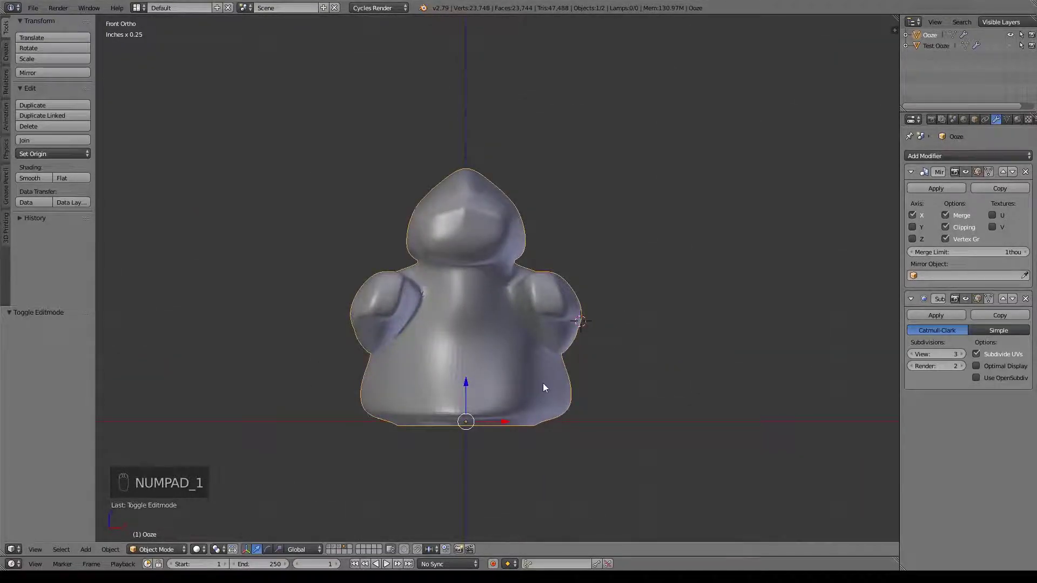
key("Tab")
key("a")
key("a")
key("a")
key("a")
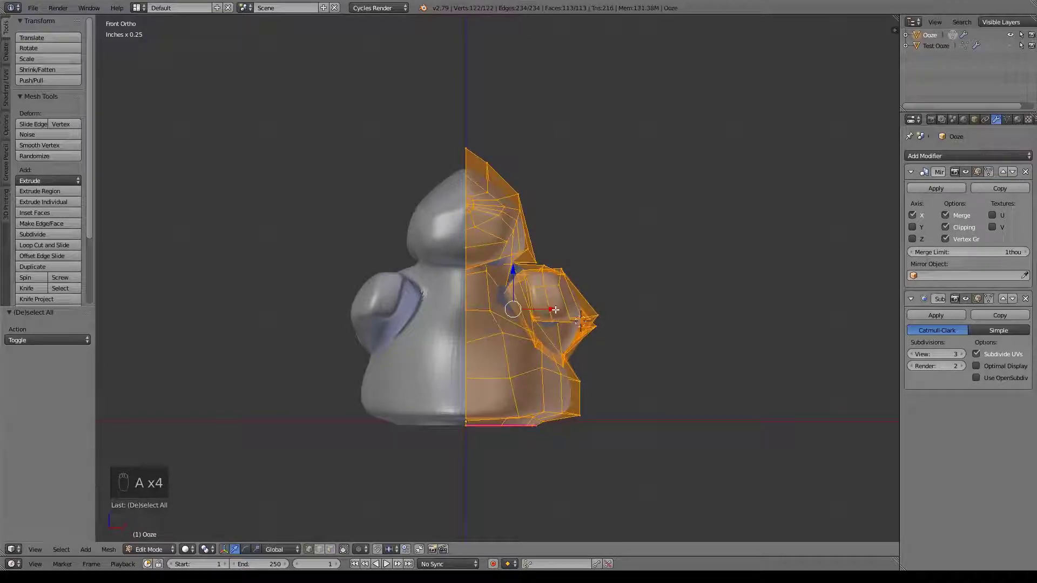
key("g")
key("x")
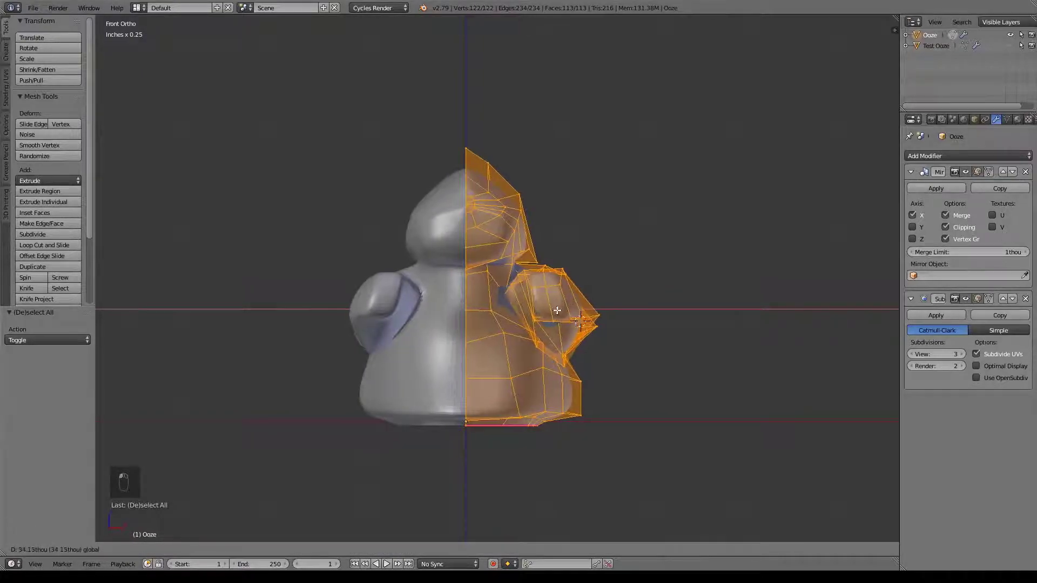
right_click(556, 311)
Step: Select the vertical edge loop beside the centre line down the front of the face and body and delete it as an edge loop
scroll(484, 193, "up", 5)
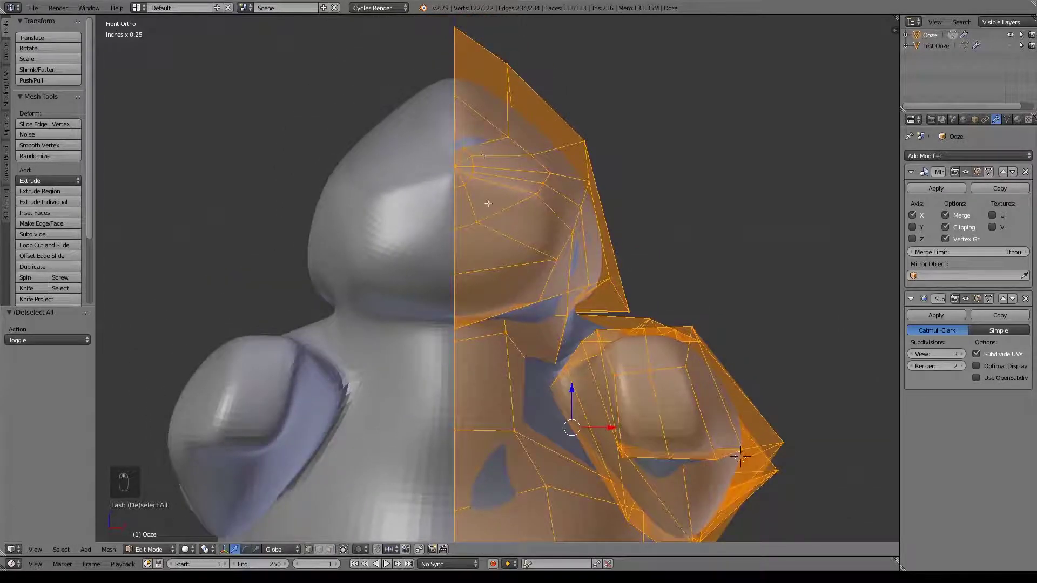
right_click(476, 206, "alt")
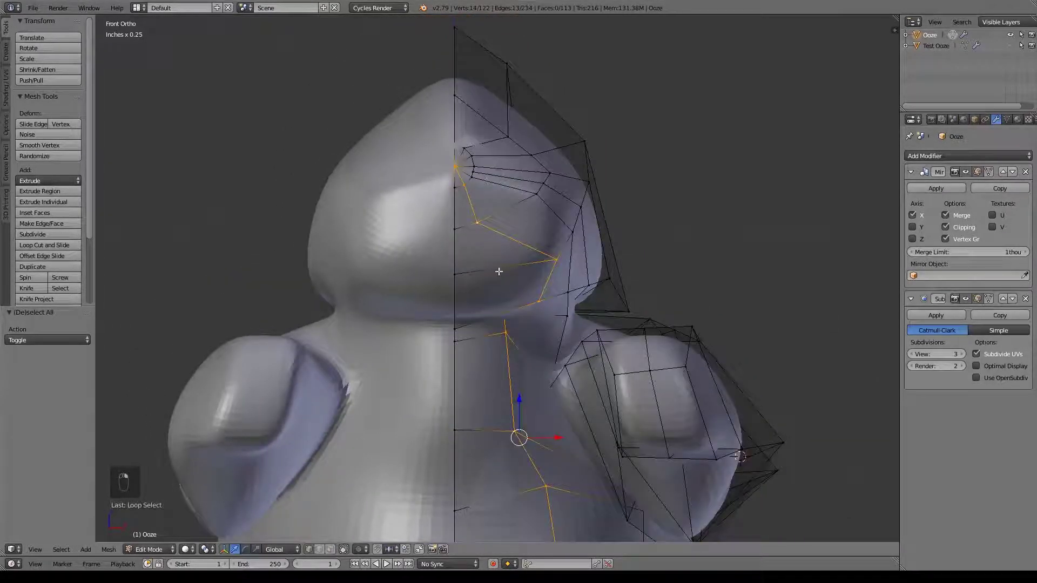
scroll(466, 185, "down", 5)
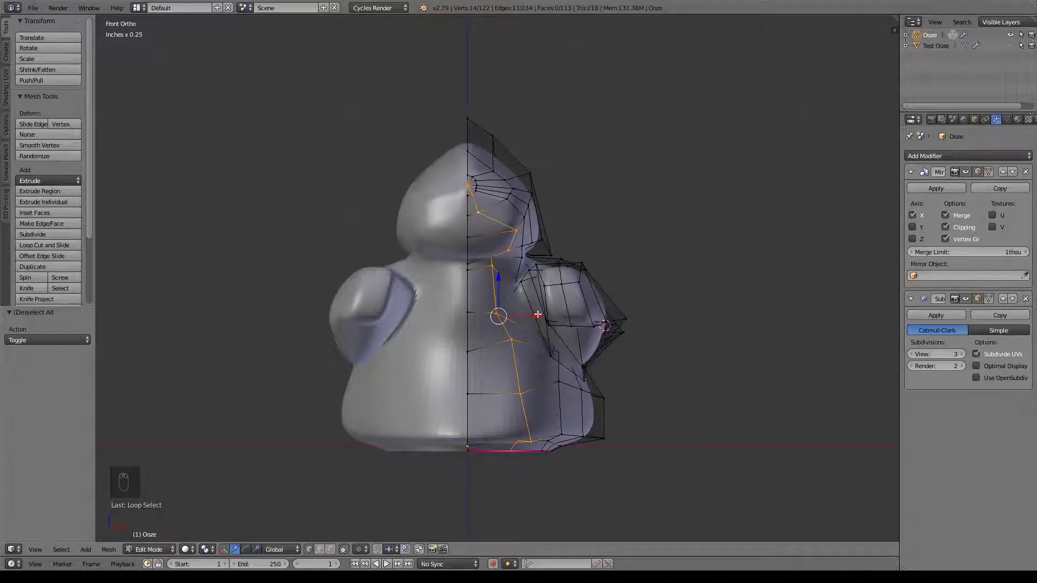
mouse_move(538, 315)
middle_mouse_down()
mouse_move(422, 337)
mouse_move(529, 347)
mouse_move(523, 311)
middle_mouse_up()
key("x")
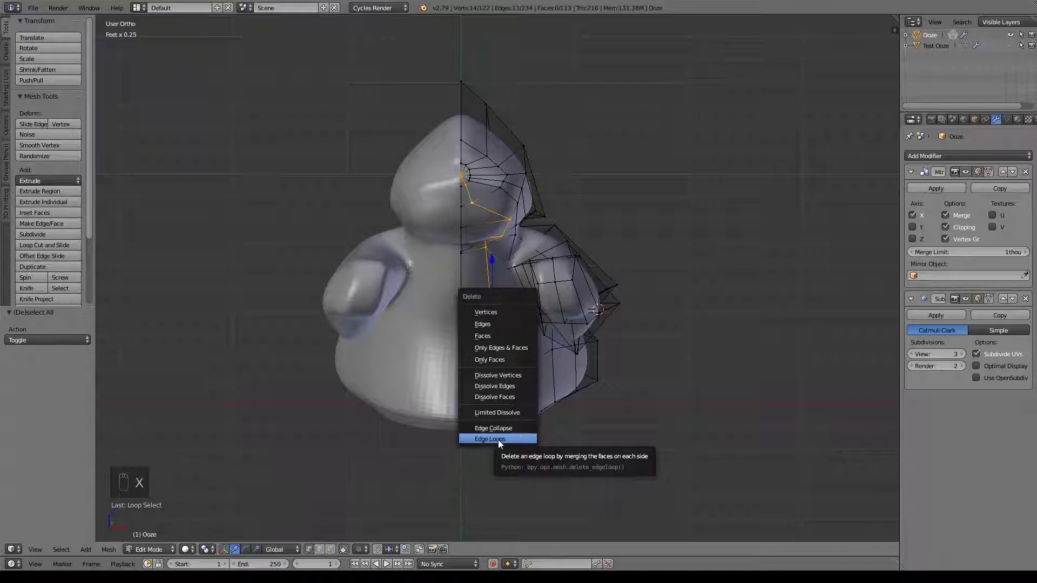
left_click(486, 439)
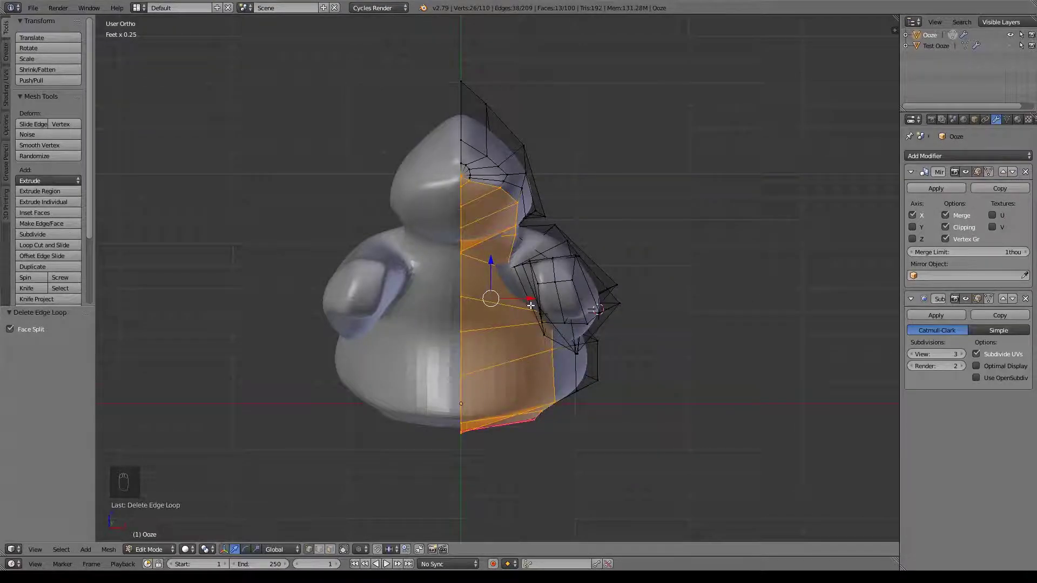
Step: Select the whole mesh and move it -85.4 thou along X against the mirror plane
key("a")
key("a")
key("a")
left_click_drag(560, 285, 557, 282)
Step: Select the edge loop running from the face over the head and down the back, and examine its course from several angles
middle_click_drag(592, 225, 574, 236)
right_click(469, 149, "alt")
middle_click_drag(596, 204, 543, 236)
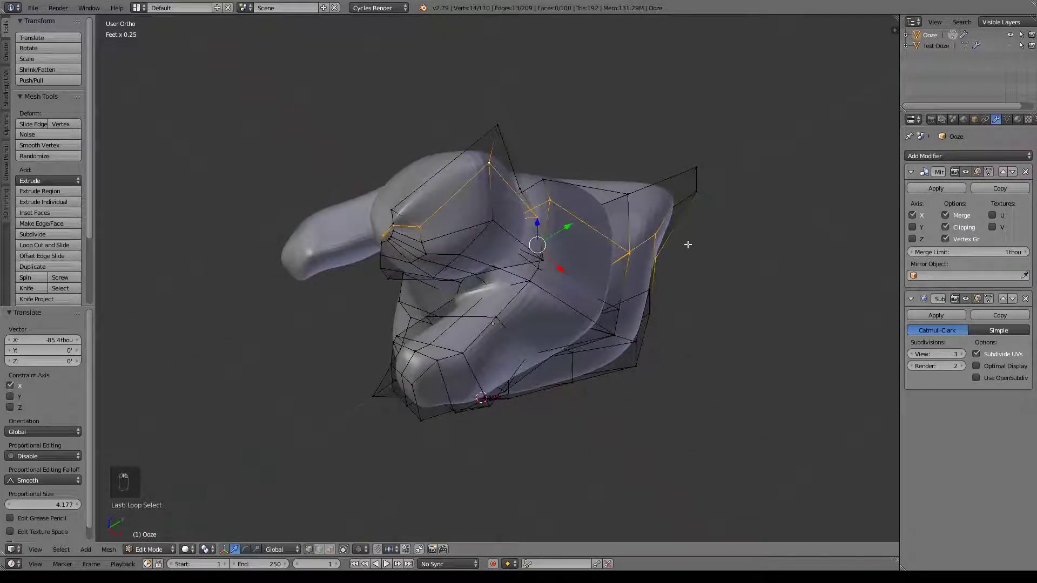
middle_click_drag(656, 248, 657, 211)
scroll(530, 198, "up", 4)
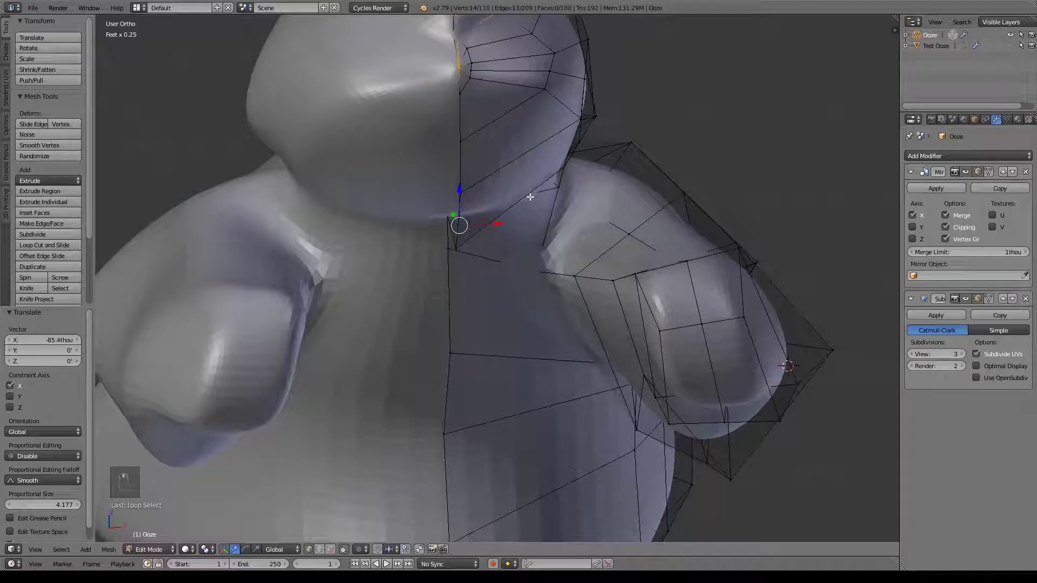
middle_click_drag(609, 75, 480, 140)
scroll(479, 141, "down", 4)
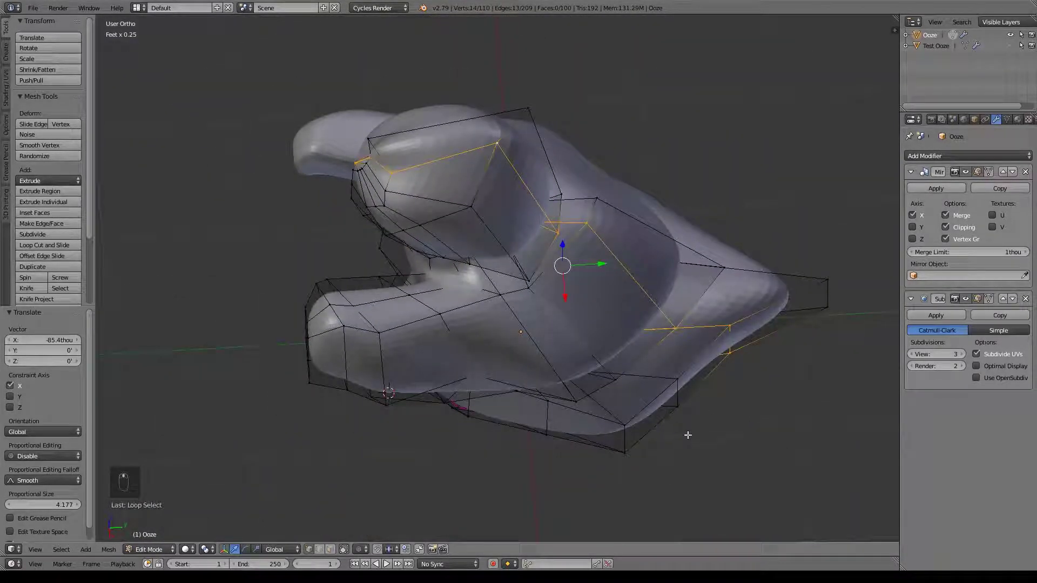
middle_click_drag(544, 309, 563, 200)
scroll(613, 262, "up", 4)
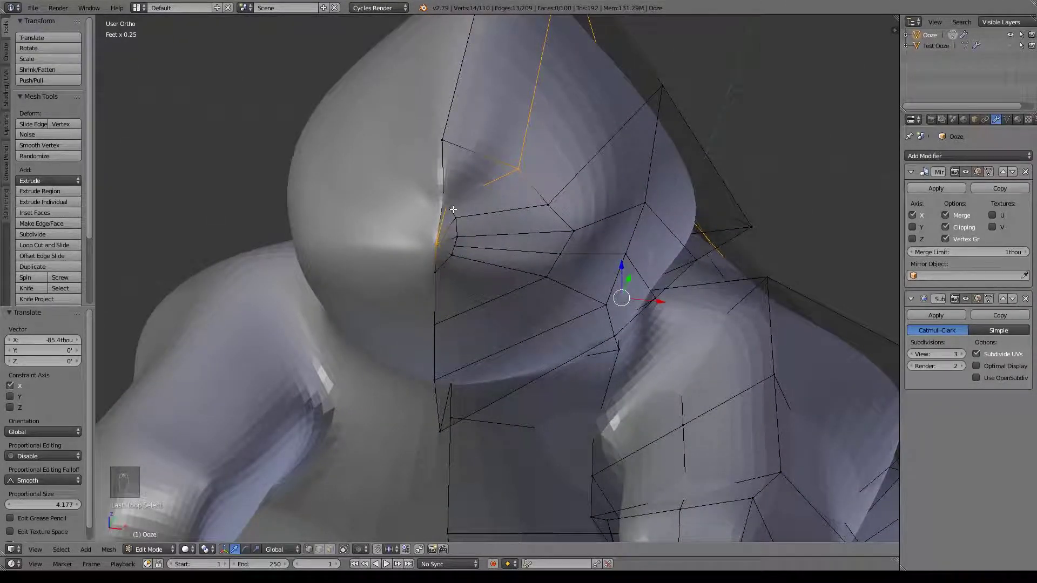
right_click(517, 171, "shift")
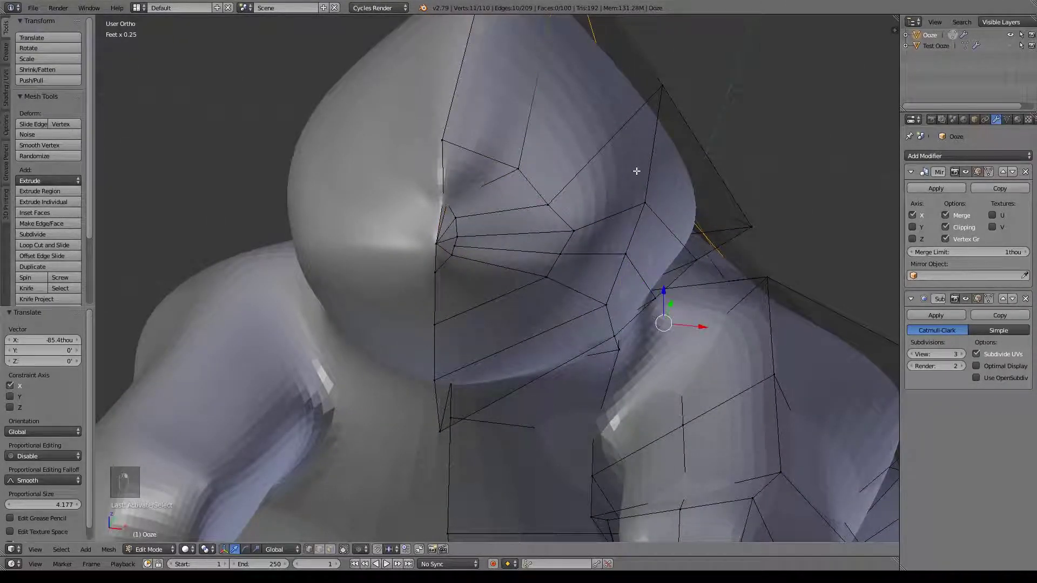
middle_click_drag(635, 172, 623, 199, "shift")
scroll(623, 201, "down", 3)
middle_click_drag(656, 354, 634, 212, "shift")
scroll(634, 213, "down", 2)
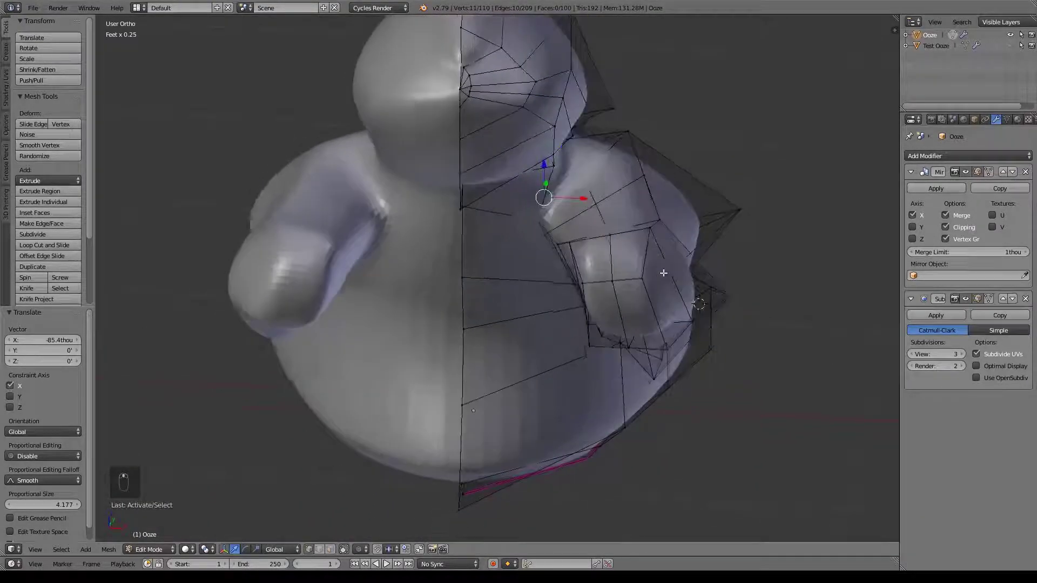
scroll(632, 251, "down", 1)
Step: Select the whole mesh except the small fan of vertices at the face's centre and move the selection -191 thou along X
key("a")
key("a")
key("a")
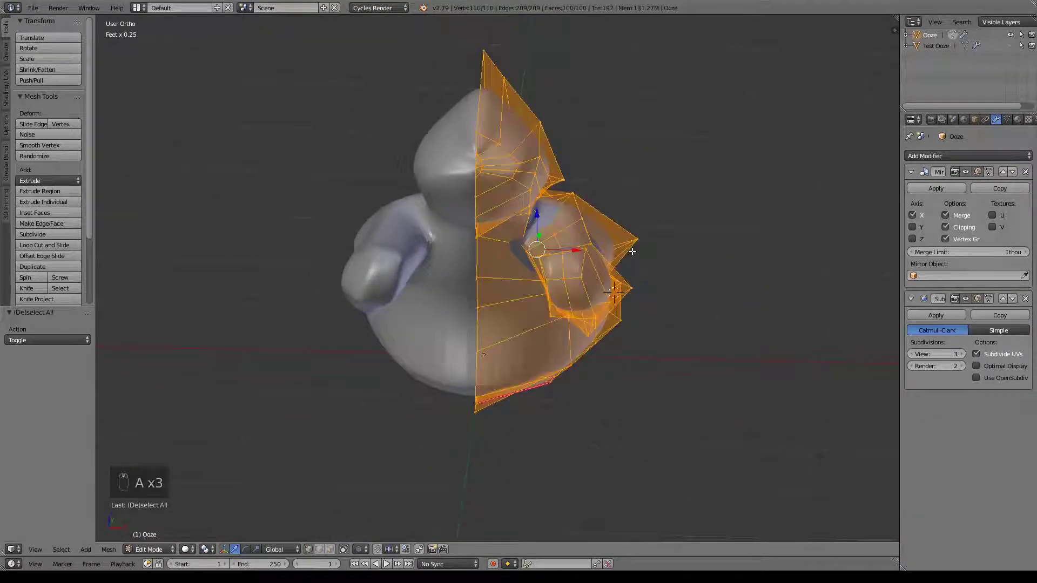
scroll(536, 186, "up", 5)
right_click(530, 210, "shift")
right_click(539, 194, "shift")
right_click(541, 206, "shift")
right_click(539, 215, "shift")
right_click(538, 223, "shift")
right_click(528, 235, "shift")
right_click(533, 185, "shift")
right_click(533, 185, "shift")
right_click(530, 183, "shift")
middle_click_drag(655, 292, 589, 127, "shift")
scroll(612, 268, "down", 3)
middle_click_drag(612, 267, 589, 244, "shift")
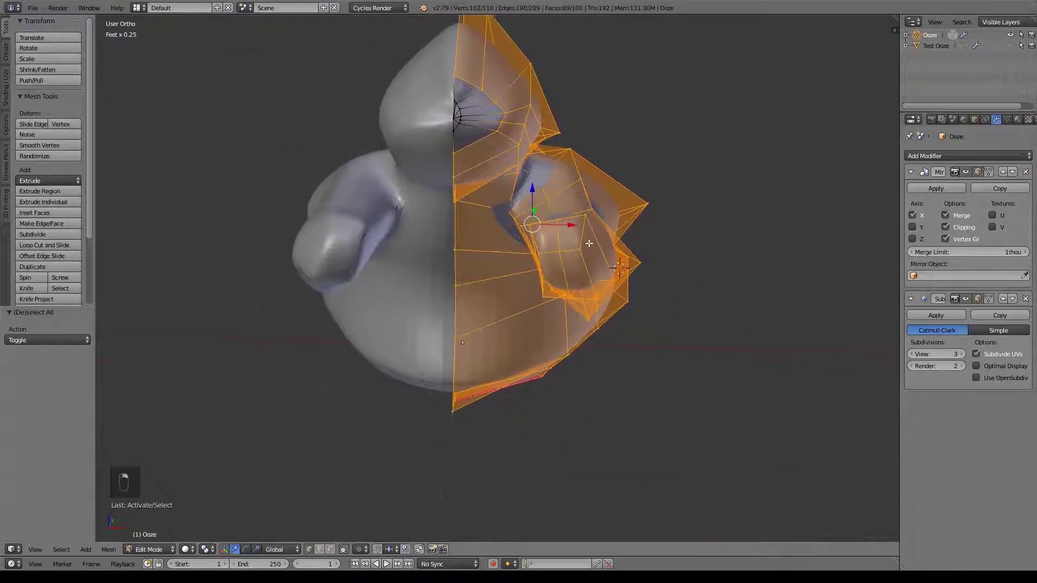
key("g")
key("x")
left_click(560, 221)
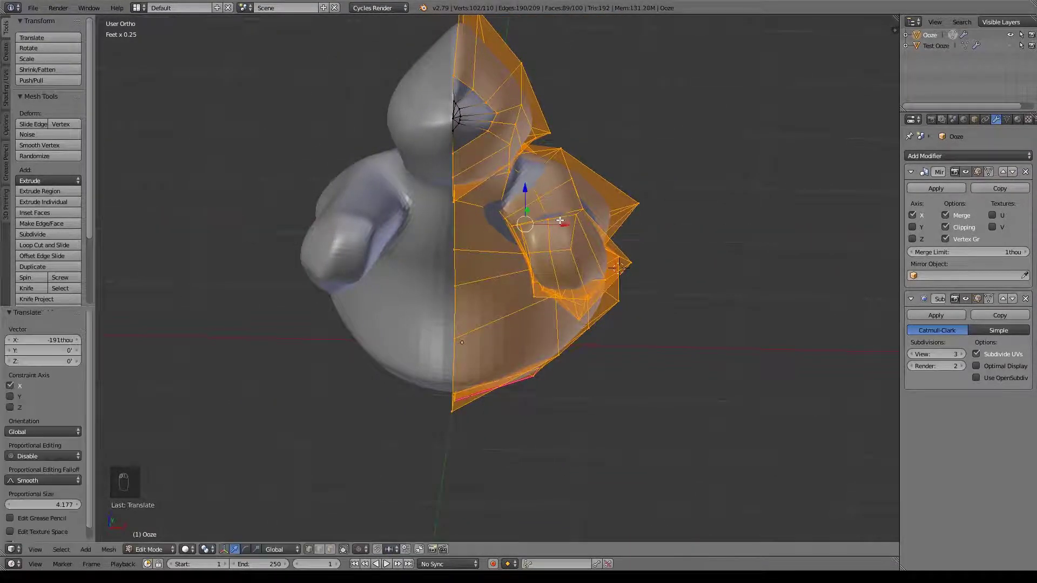
Step: Exclude the forehead vertex above the face's fan from the selection as well and move the rest -155 thou along X
right_click(464, 84, "shift")
key("g")
key("x")
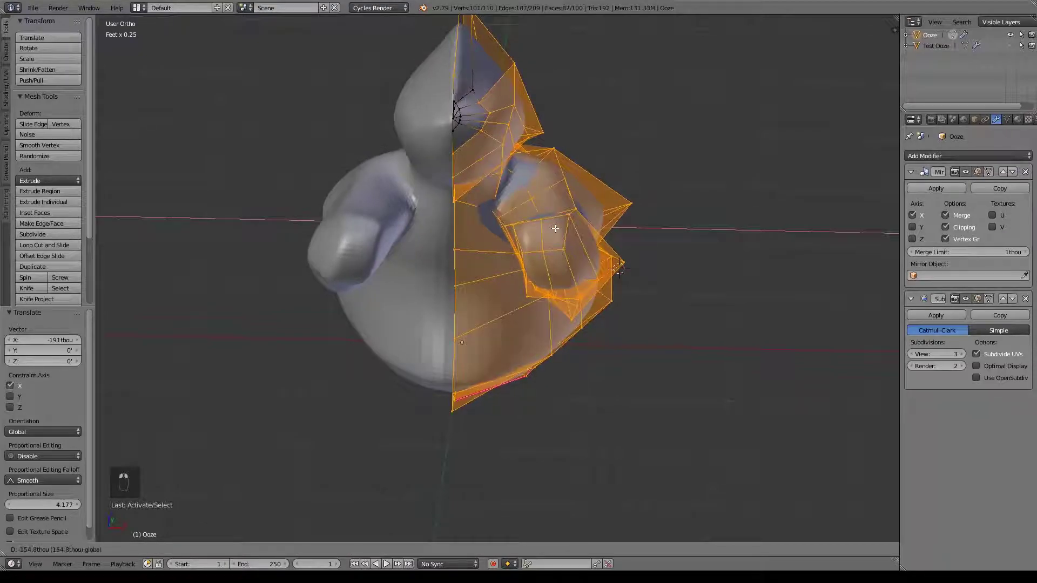
left_click(478, 94)
Step: Select the forehead vertex and the crown vertex above it and move both 405 thou along X
right_click(477, 93)
middle_click_drag(492, 80, 488, 148, "shift")
right_click(477, 79, "shift")
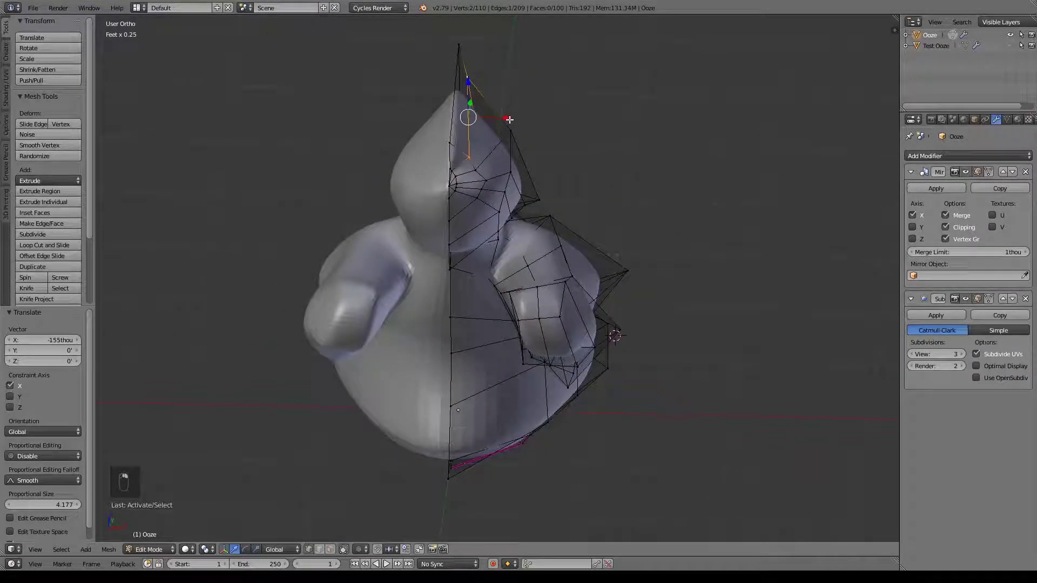
left_click_drag(509, 119, 534, 123)
left_click(530, 124)
Step: Move the upper face vertex about 344 thou along X and the head's side vertex 494 thou in X, -125 thou in Y and -361 thou in Z
right_click(487, 170)
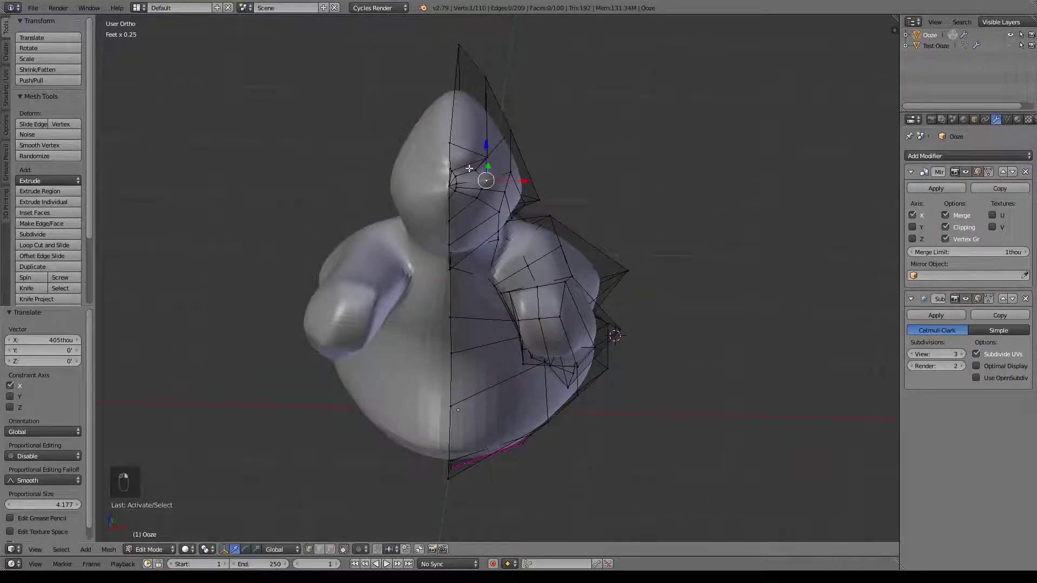
key("g")
key("x")
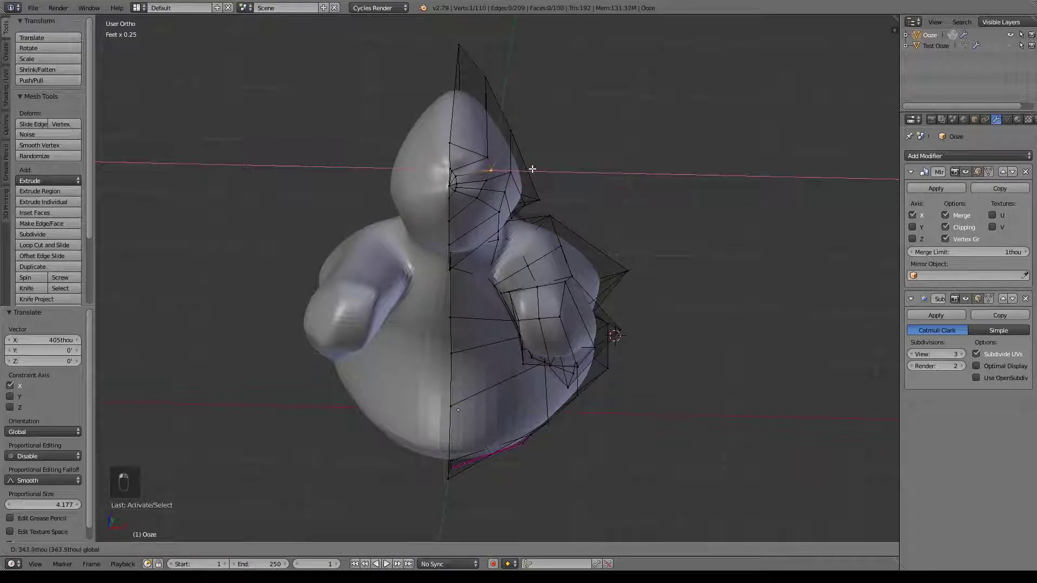
left_click(532, 168)
right_click(514, 132)
key("g")
left_click(540, 151)
Step: Move the head's peak vertex -1.61 inches along Z and the crown vertex beside it 684 thou in X, -307 thou in Y, -818 thou in Z
right_click(461, 51)
scroll(510, 82, "down", 2)
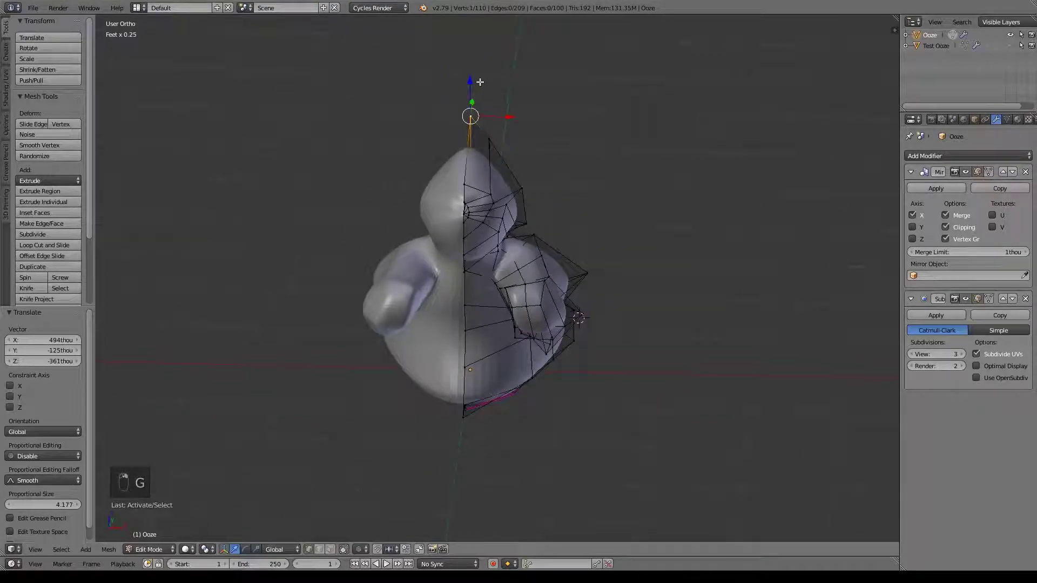
key("g")
key("z")
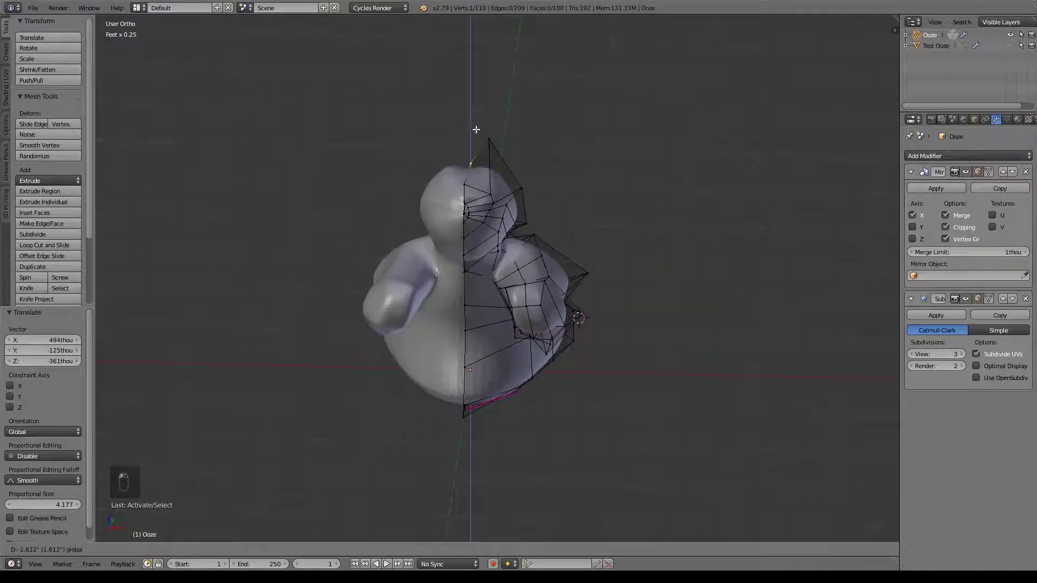
left_click(476, 130)
key("g")
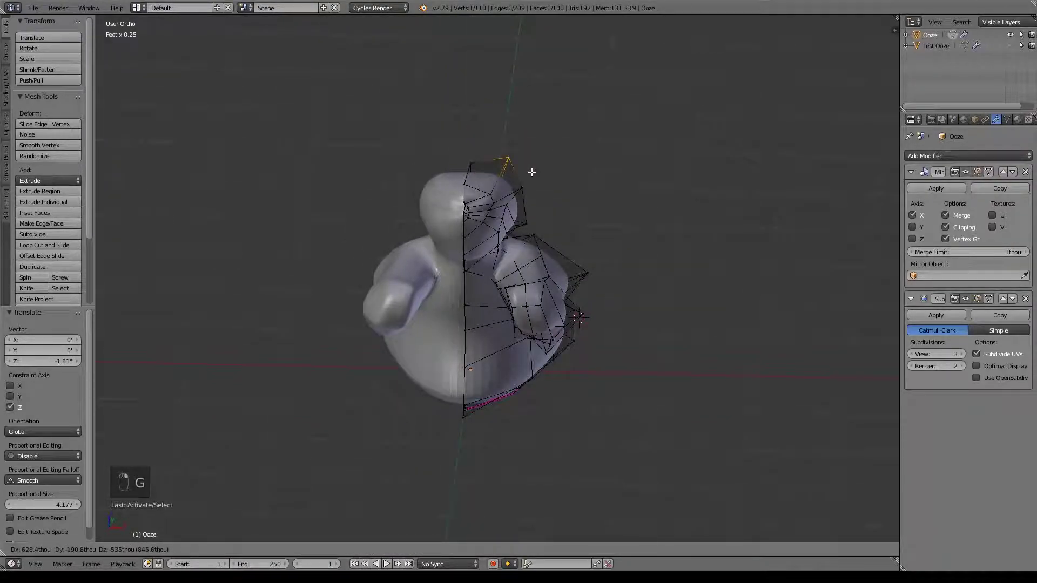
left_click(533, 182)
Step: Reposition the vertices down the side of the head, moving the lower cheek vertex -206 thou in X, -291 thou in Y and -661 thou in Z
key("g")
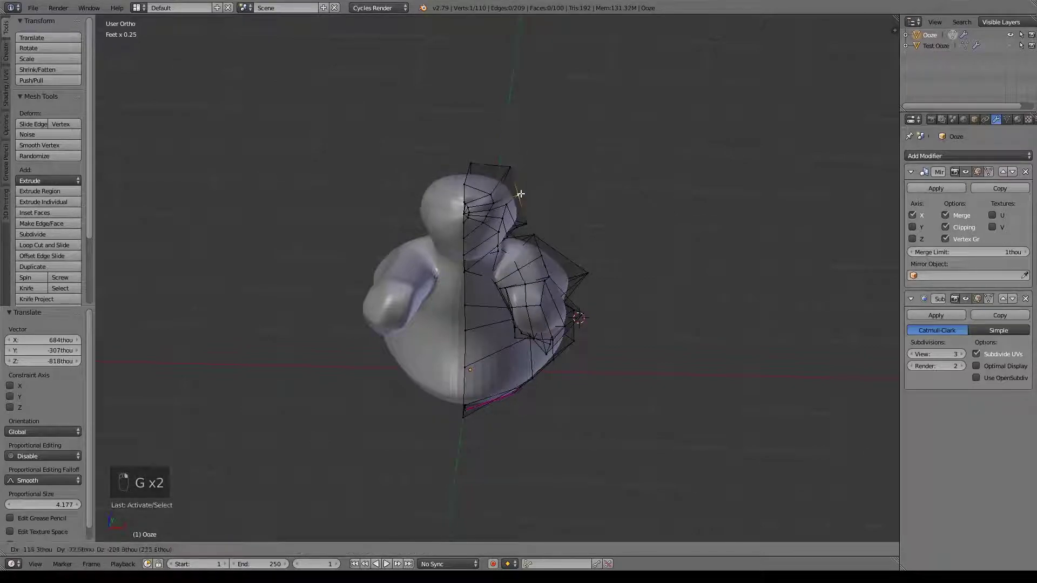
left_click(510, 199)
right_click(525, 222)
key("g")
left_click(524, 223)
right_click(498, 234)
key("g")
left_click(490, 253)
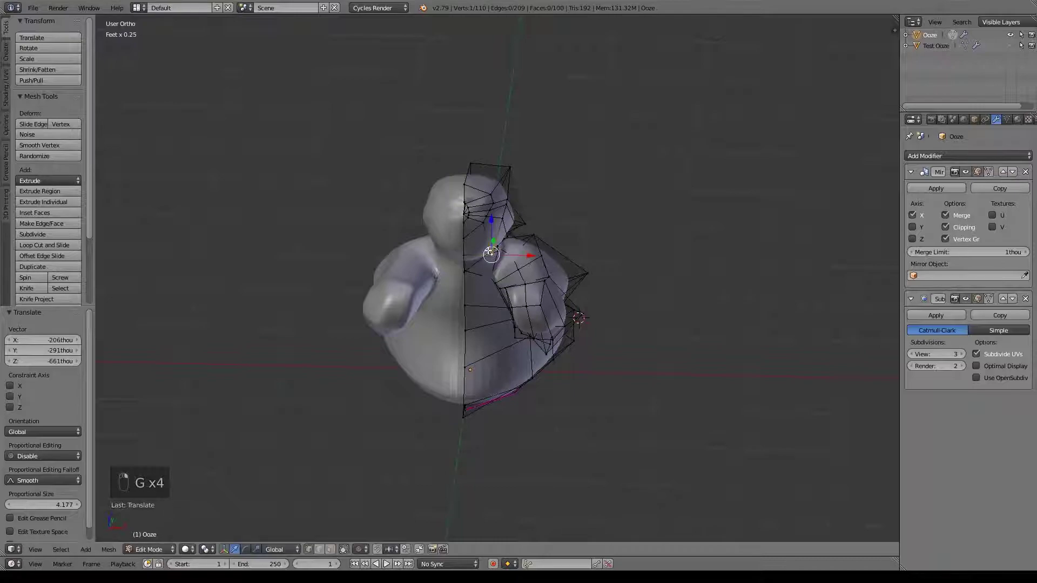
Step: Move the lower face vertex 99.7 thou in X, -254 thou in Y, -614 thou in Z, and the chin's centre vertex 141 thou along Y
key("g")
left_click(485, 224)
right_click(484, 227)
key("g")
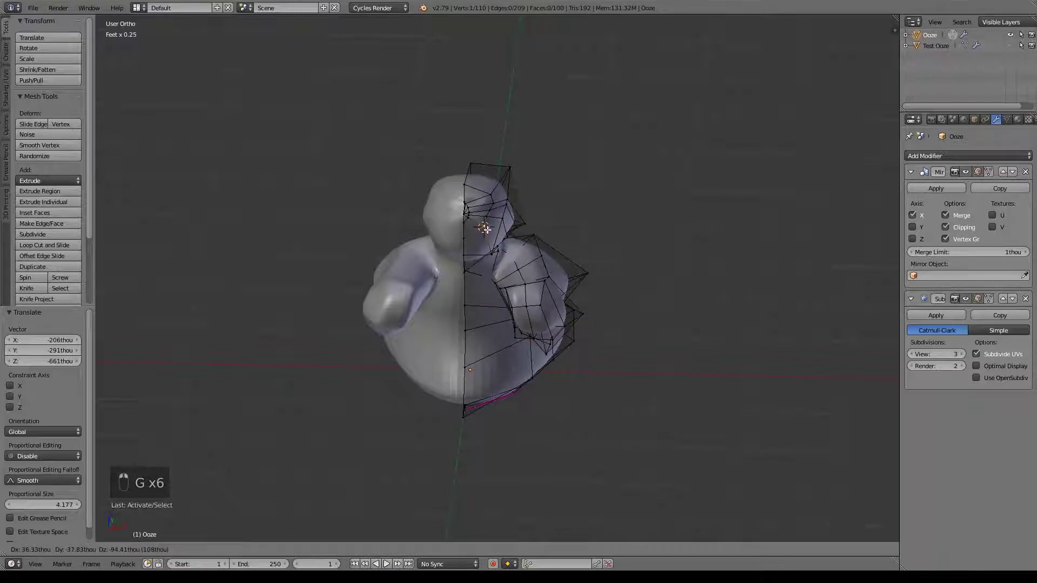
key("z")
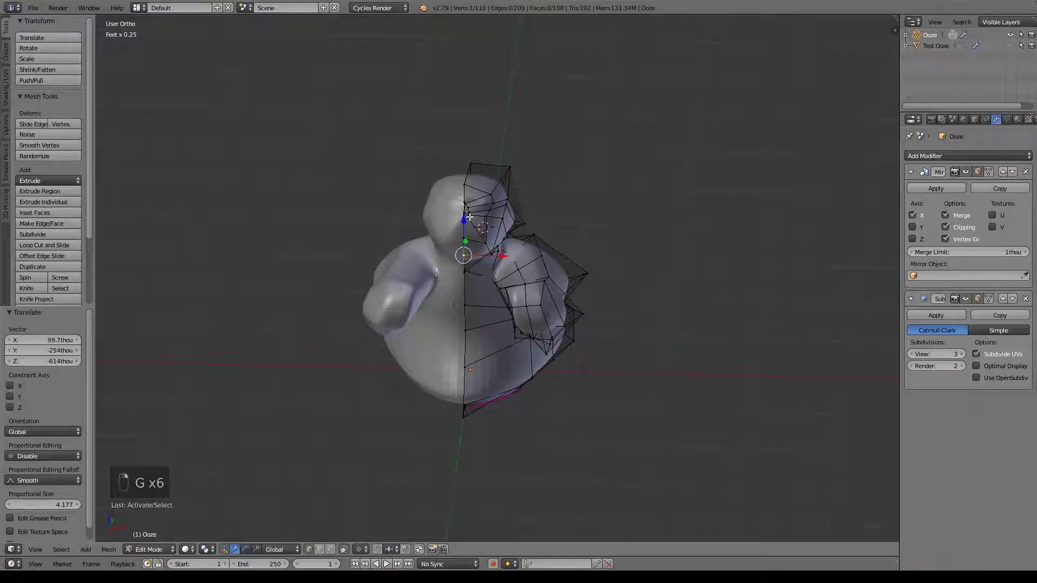
left_click(469, 247)
middle_click_drag(469, 247, 407, 233)
left_click_drag(439, 245, 446, 244)
left_click(444, 245)
Step: Try to flatten the back of the head, moving its upper rear vertex 54.3 thou in X, -493 thou in Y, -174 thou in Z and lowering its neighbour
middle_click_drag(444, 245, 540, 184)
scroll(601, 164, "up", 5)
right_click(602, 158)
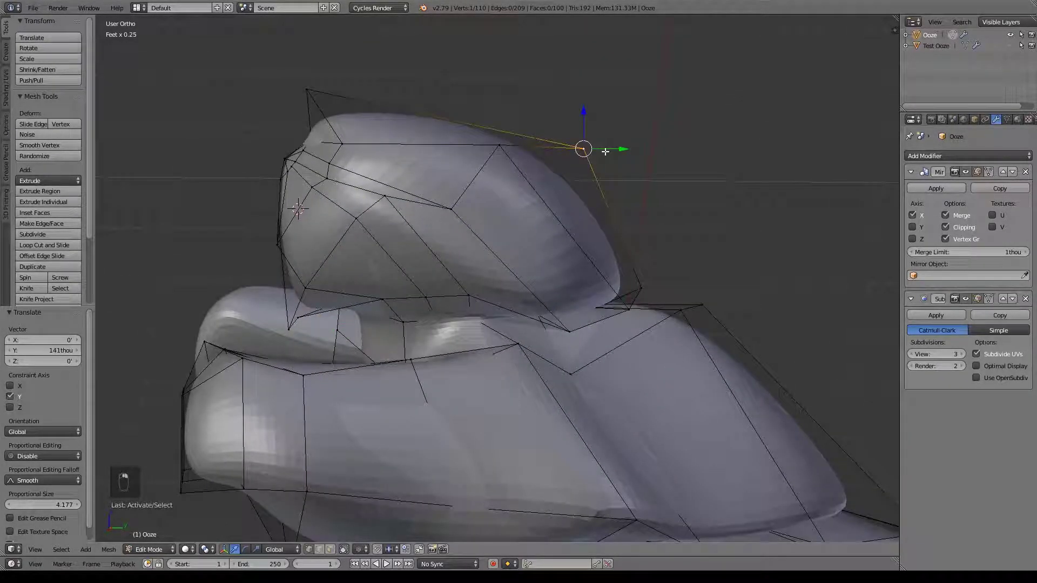
key("g")
left_click(605, 183)
right_click(497, 148)
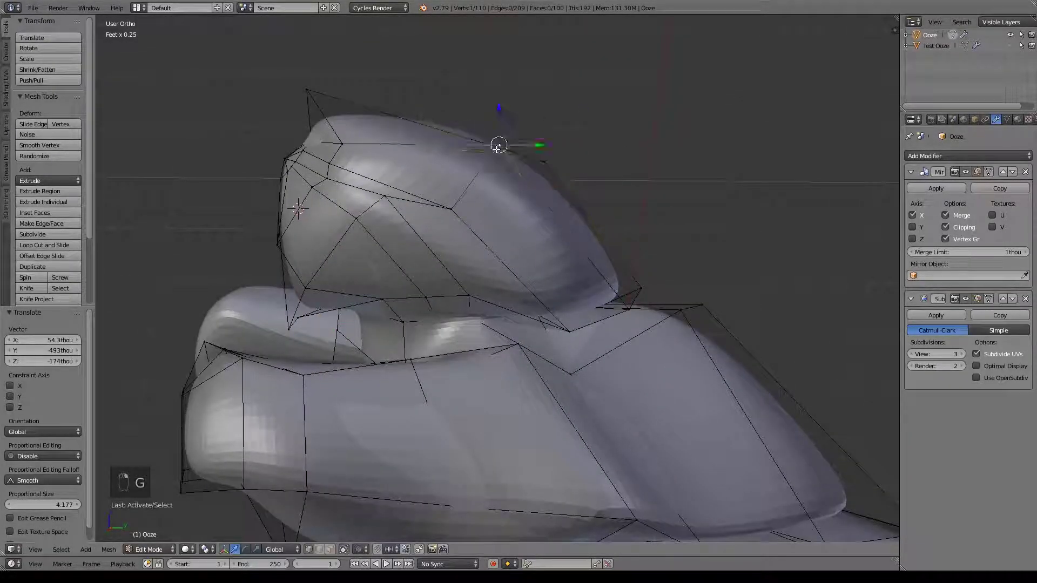
key("g")
left_click(526, 206)
Step: Undo the last vertex moves on the back of the head
middle_click_drag(542, 235, 690, 293)
key("ctrl+z")
key("ctrl+z")
key("ctrl+z")
key("ctrl+z")
Step: Move the top two vertices of the small fan's rim on the face outward along X, the second by 99.4 thou
key("Tab")
scroll(530, 352, "up", 8)
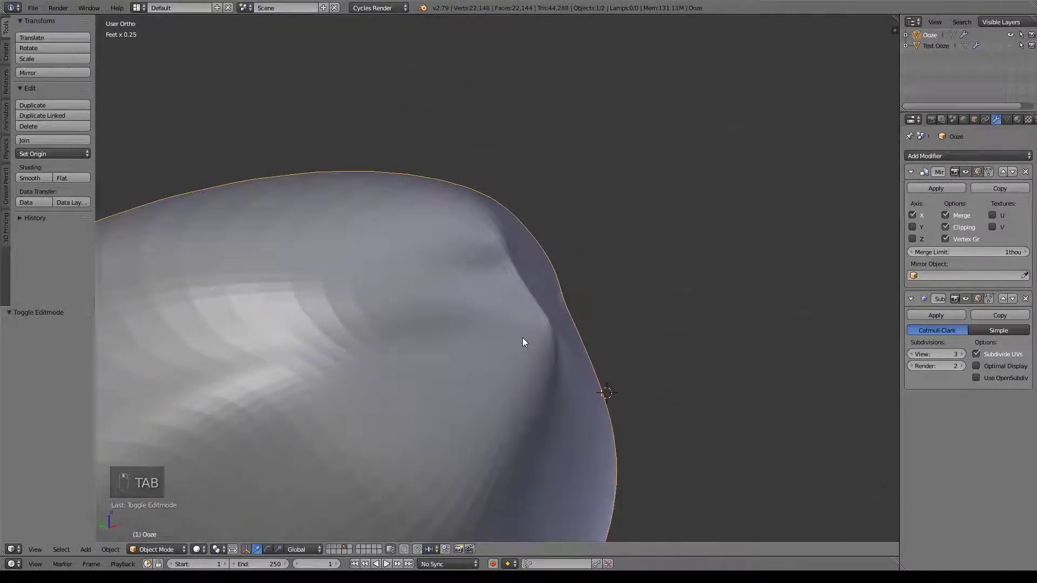
key("Tab")
middle_click_drag(477, 418, 646, 313)
right_click(400, 217)
key("g")
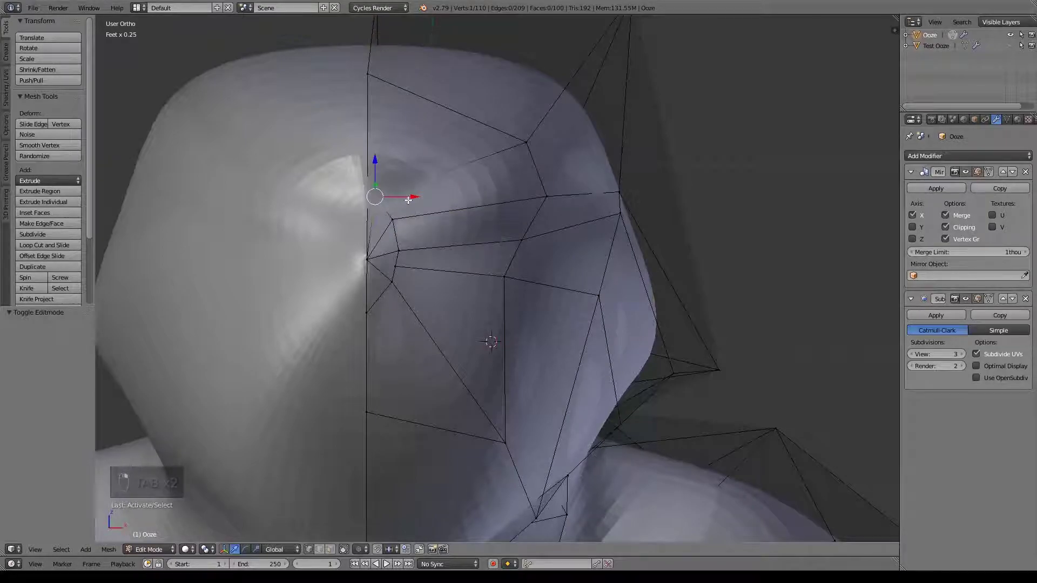
key("x")
left_click(398, 214)
right_click(398, 215)
left_click_drag(428, 220, 447, 222)
Step: Delete the small edge loop around the fan's centre on the face, including its lower vertices down to the midline
right_click(401, 237, "alt")
right_click(406, 242, "alt")
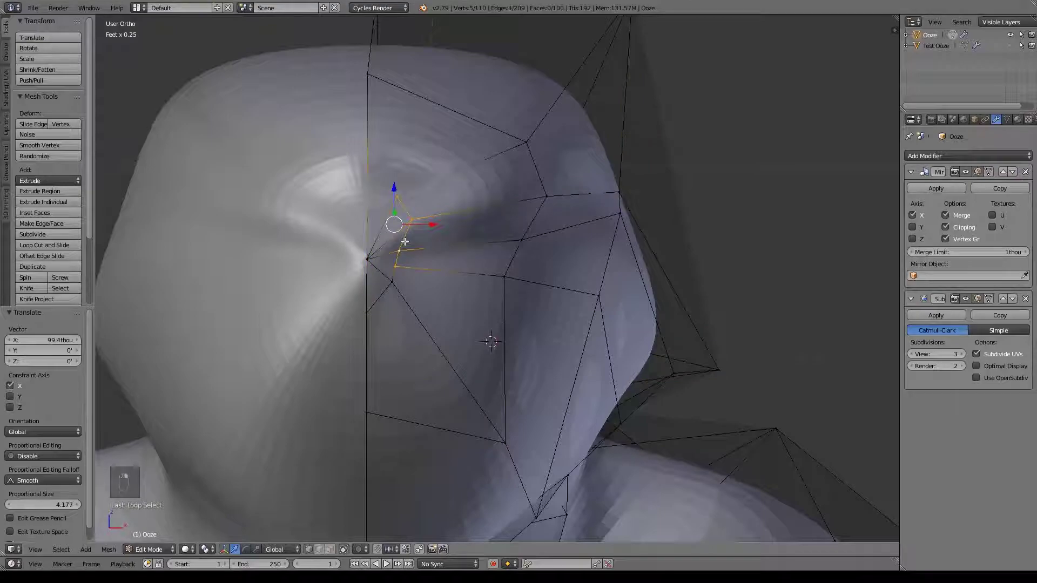
right_click(393, 282, "shift")
right_click(367, 312, "shift")
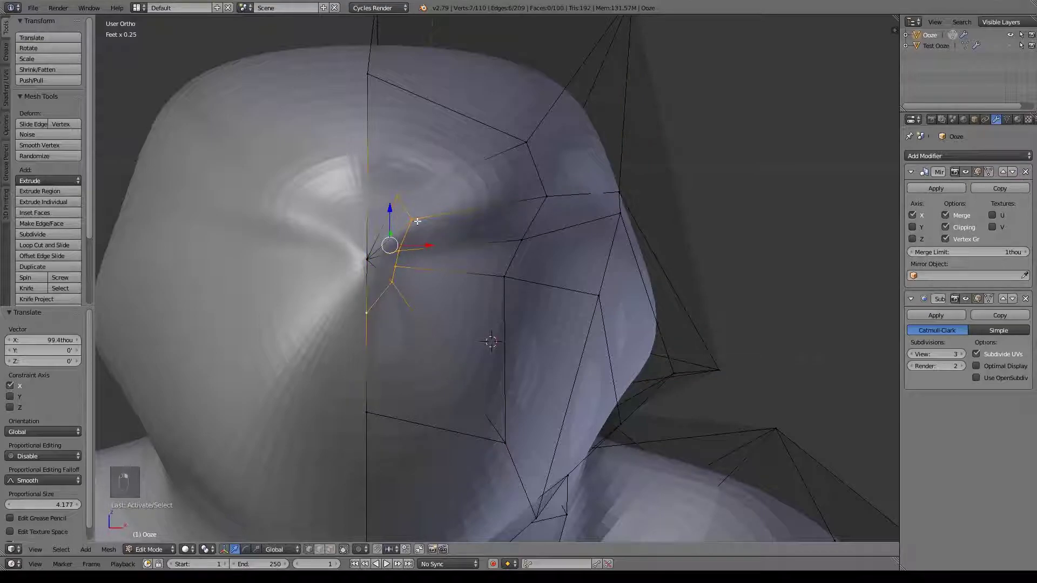
key("x")
left_click(413, 313)
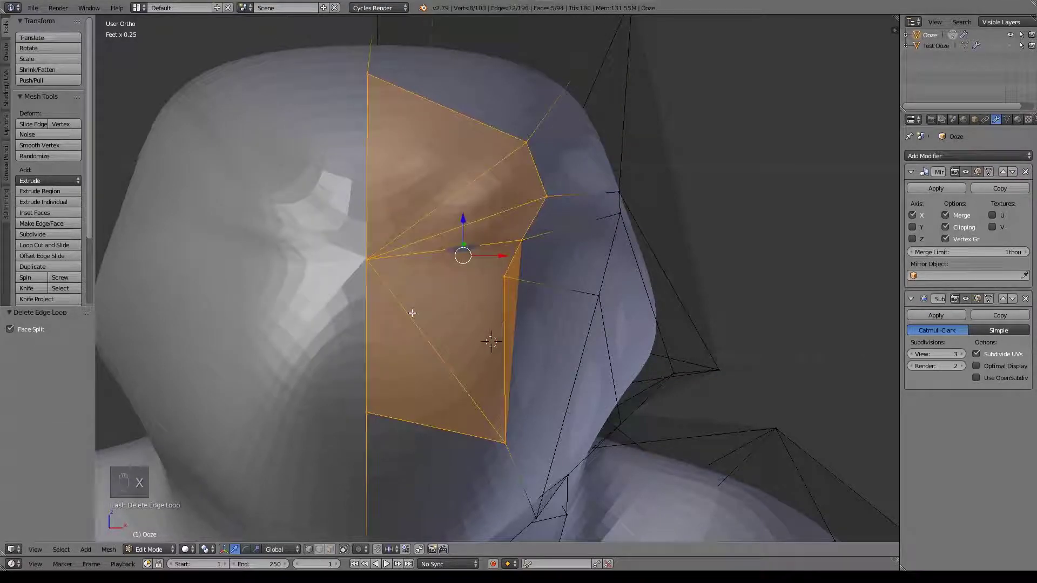
Step: Move the inner cheek vertex outward and slightly down, and lower the vertex directly above it
right_click(504, 280)
key("g")
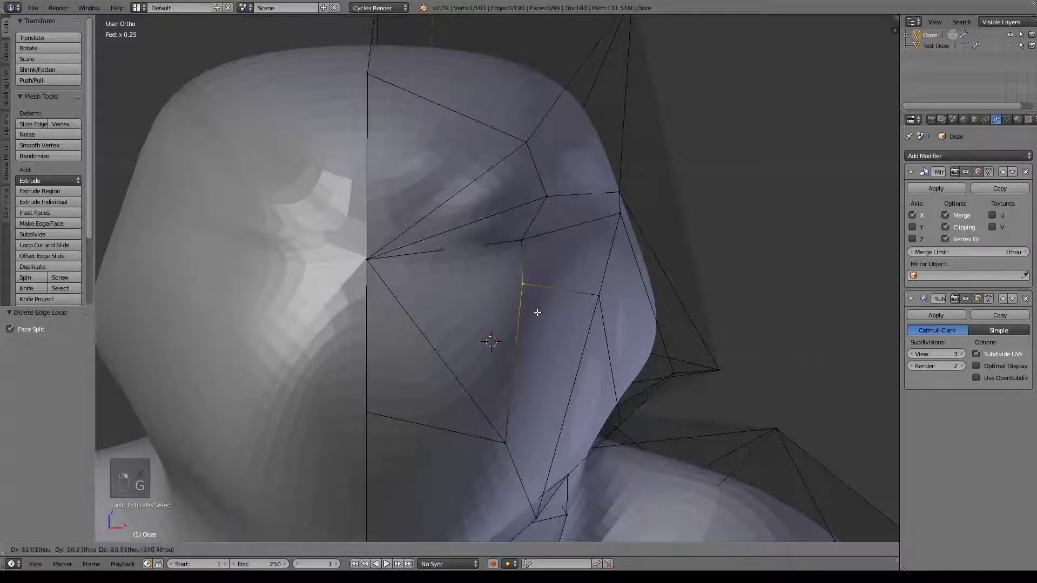
left_click(548, 319)
right_click(524, 233)
key("g")
left_click(531, 274)
Step: Shift the brow's outer vertex slightly outward and down, and move the forehead vertex above it up toward the midline
right_click(546, 197)
key("g")
left_click(551, 203)
right_click(527, 140)
key("g")
left_click(481, 95)
Step: Inspect the smoothed ooze's head, arms and body from several sides, comparing the surface with its edit cage
middle_click_drag(389, 76, 481, 248)
key("Tab")
scroll(511, 286, "down", 4)
scroll(557, 326, "up", 3)
middle_click_drag(556, 327, 602, 313)
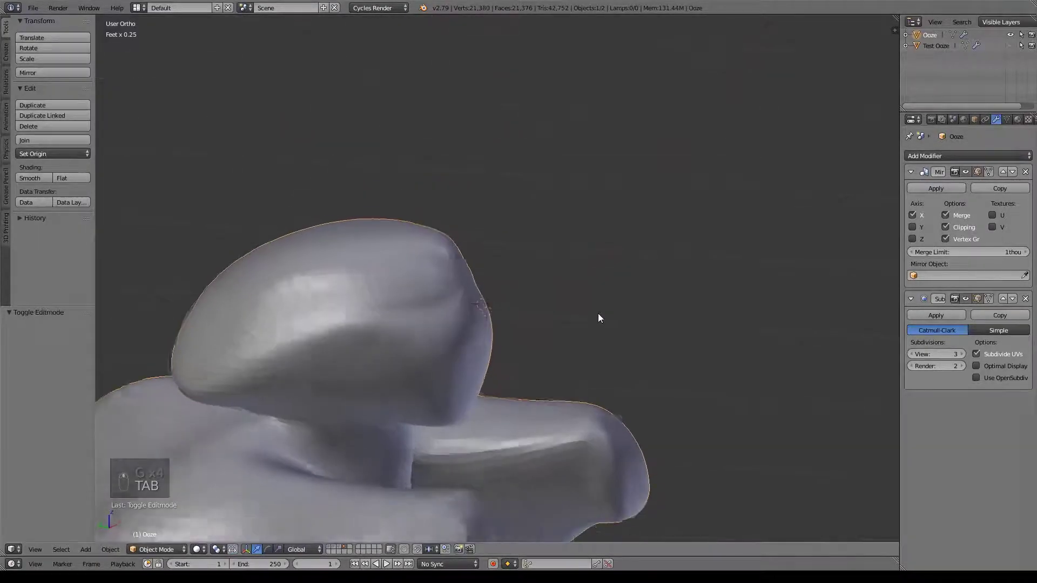
middle_click_drag(532, 380, 398, 359)
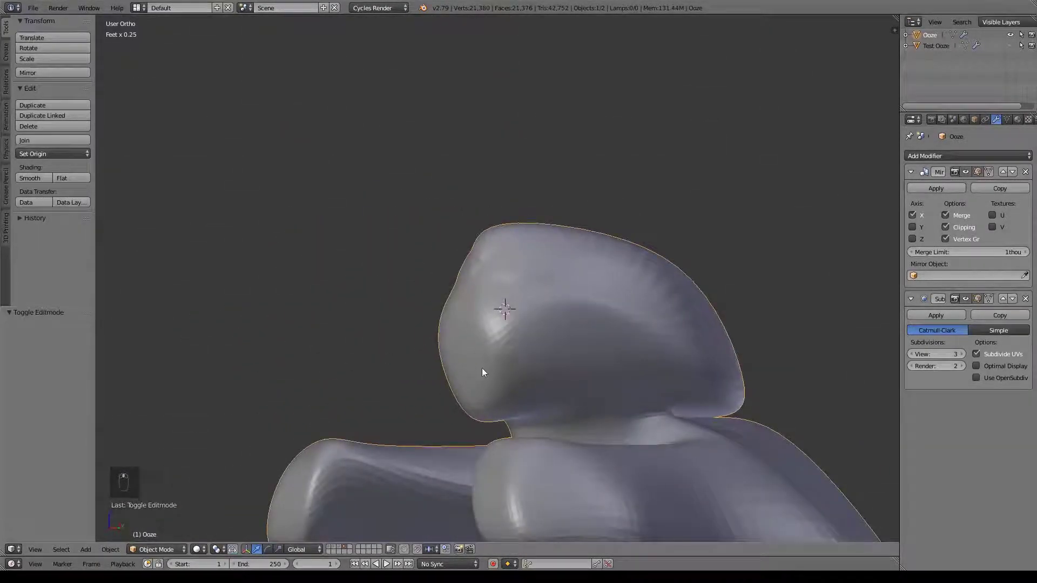
scroll(503, 377, "up", 3)
scroll(540, 384, "down", 5)
middle_click_drag(540, 385, 583, 360)
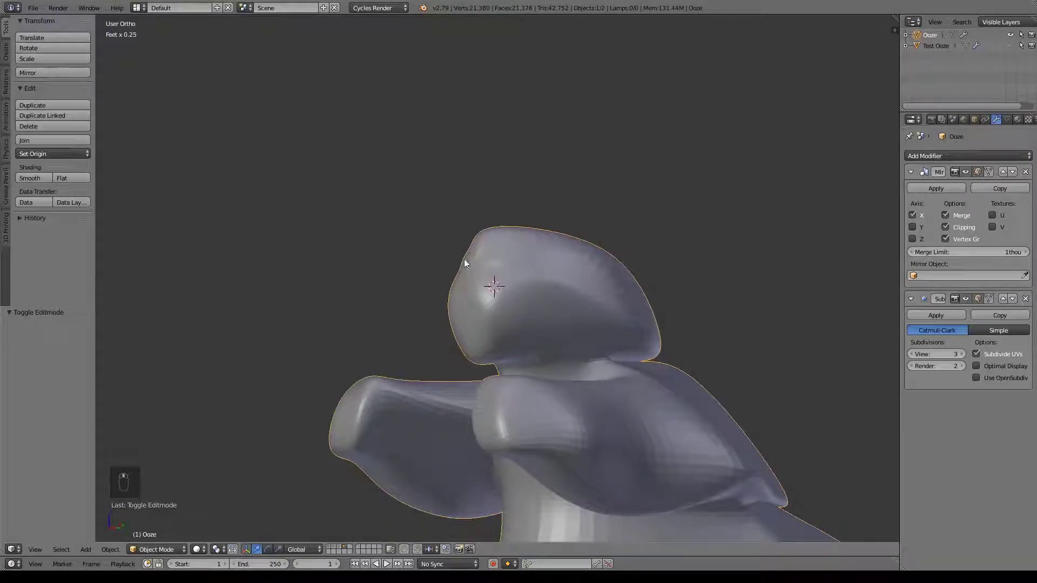
middle_click_drag(506, 285, 637, 371)
key("Tab")
key("Tab")
middle_click_drag(636, 412, 617, 413, "shift")
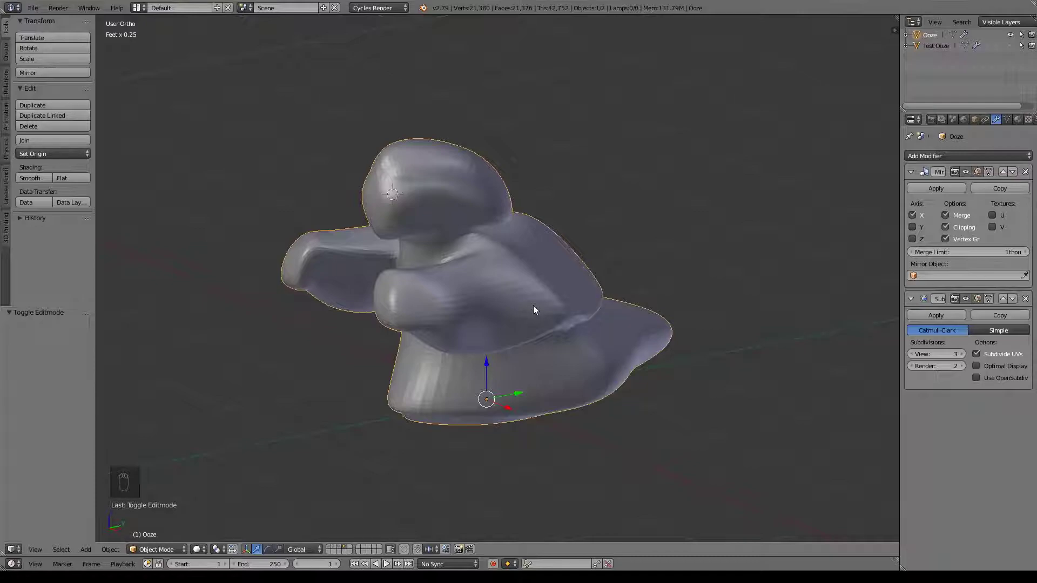
key("Tab")
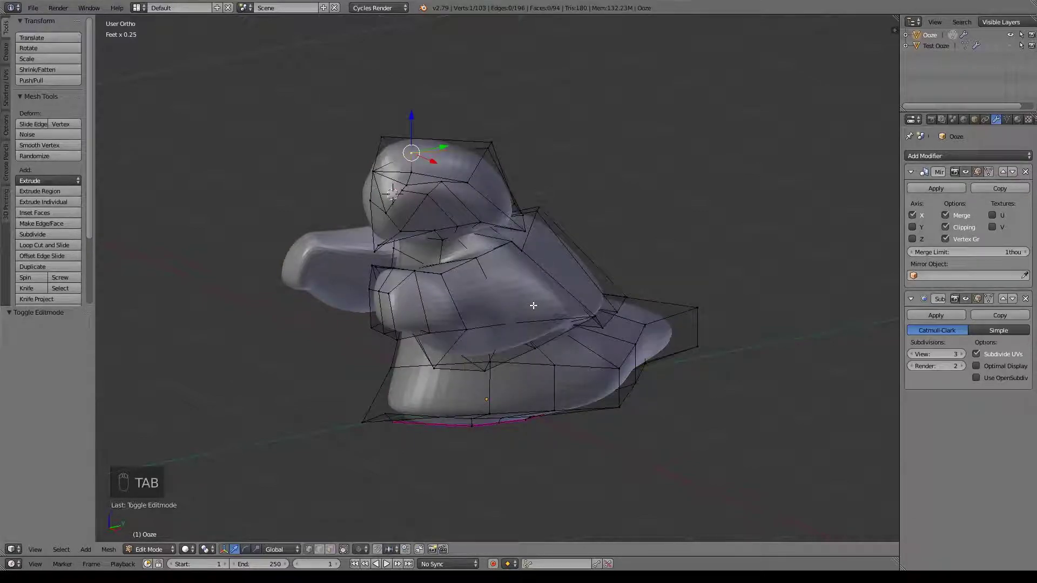
key("Tab")
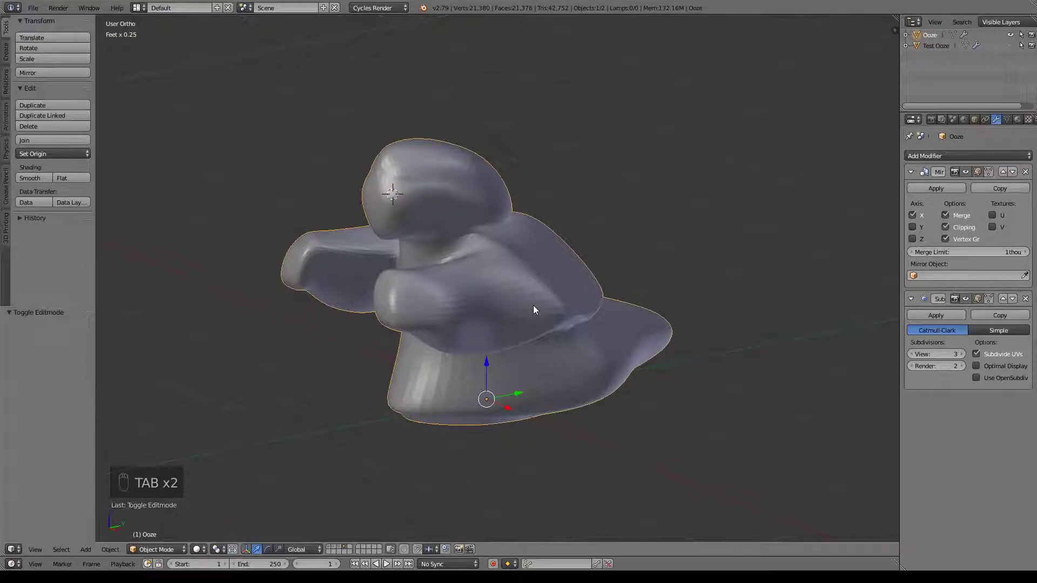
mouse_move(533, 306)
middle_mouse_down()
mouse_move(572, 276)
mouse_move(572, 317)
mouse_move(537, 303)
middle_mouse_up()
scroll(537, 303, "up", 6)
middle_click_drag(659, 365, 602, 377, "shift")
scroll(602, 351, "down", 3)
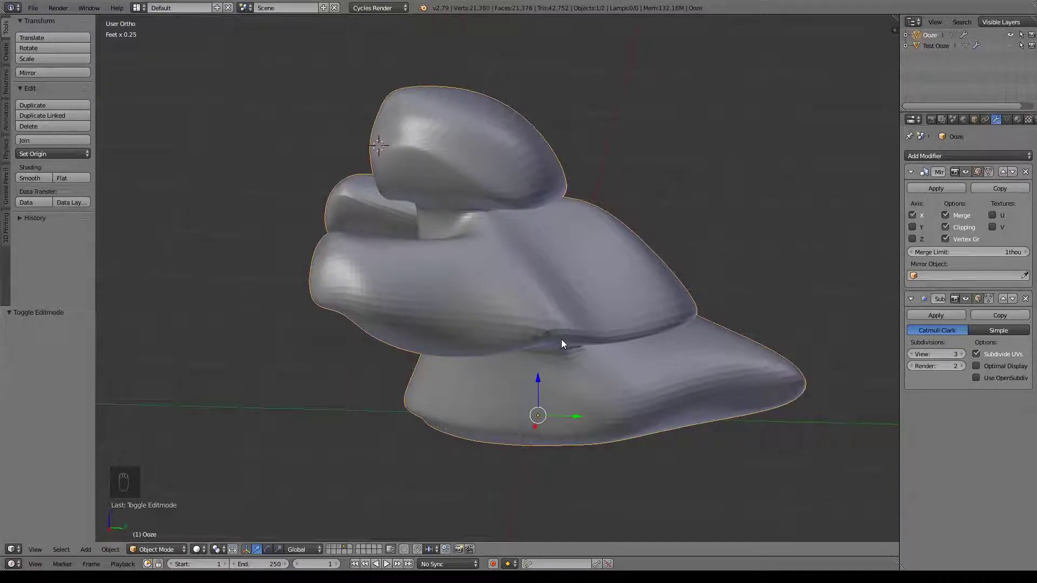
Step: Add a UV sphere with 12 segments, 8 rings and size 3", and scale it to 0.118
key("shift+a")
mouse_move(561, 339)
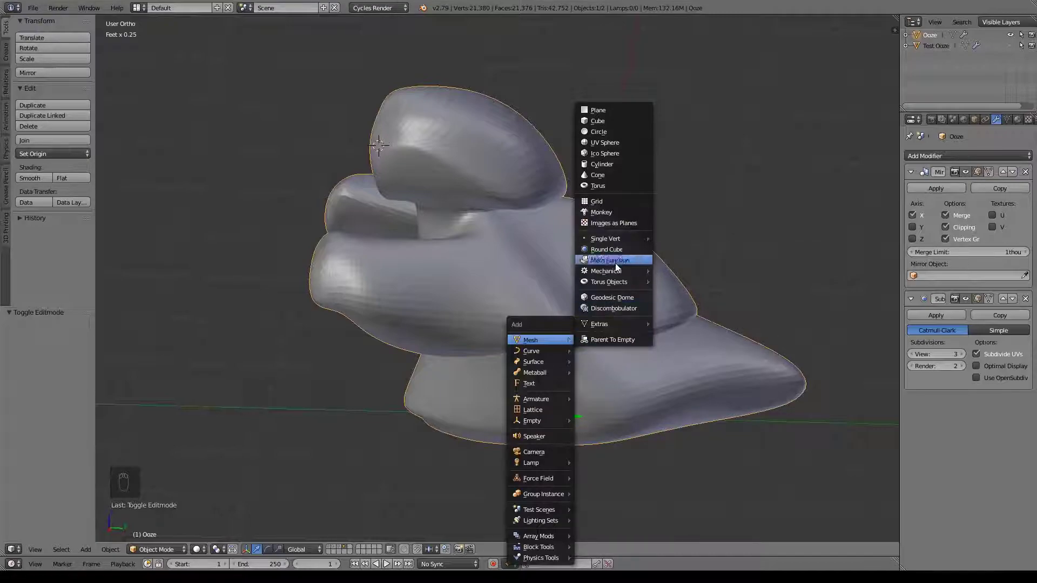
left_click(619, 144)
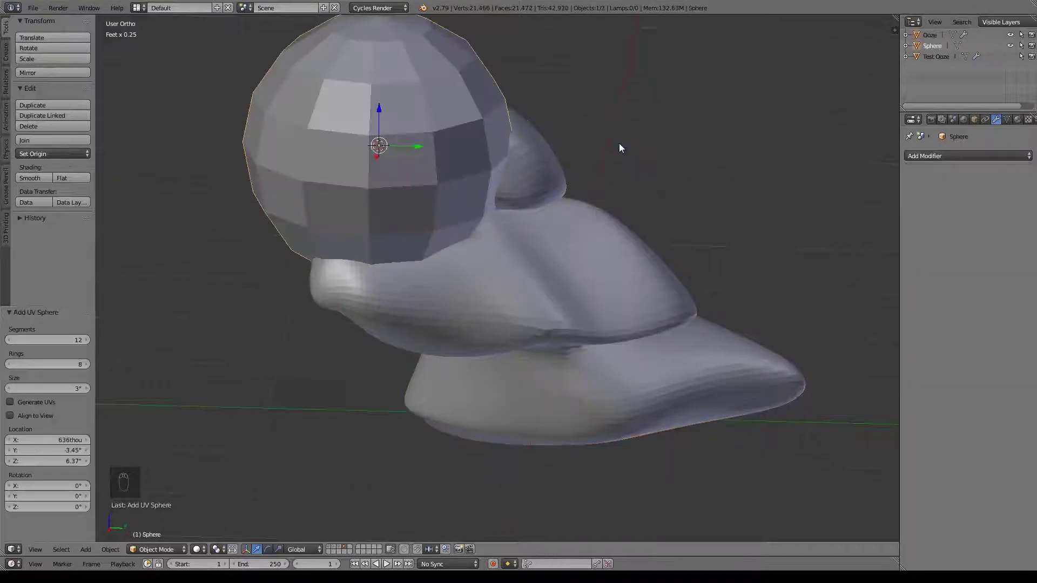
scroll(611, 261, "down", 3)
middle_click_drag(600, 264, 598, 265)
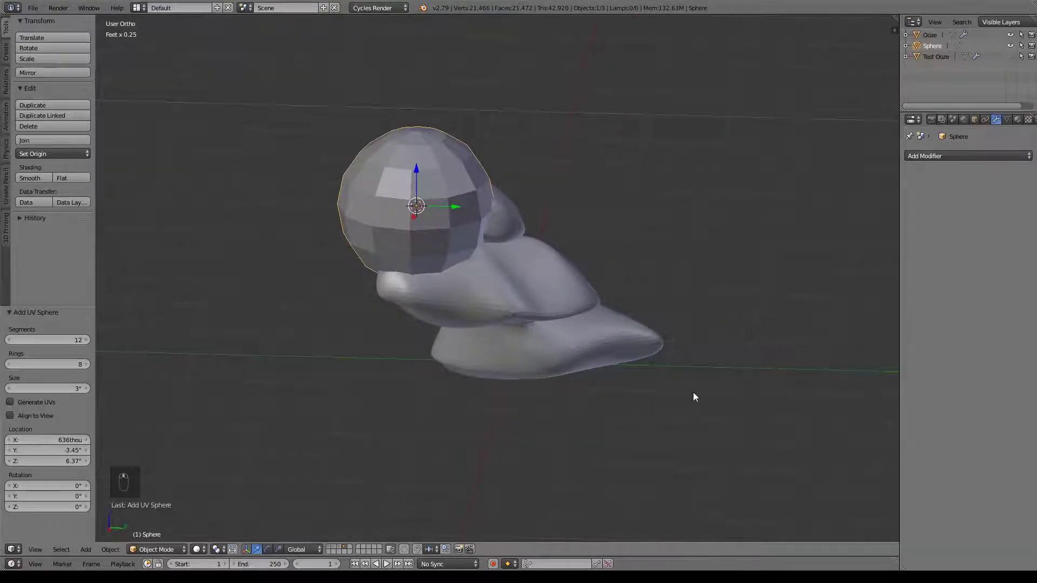
key("s")
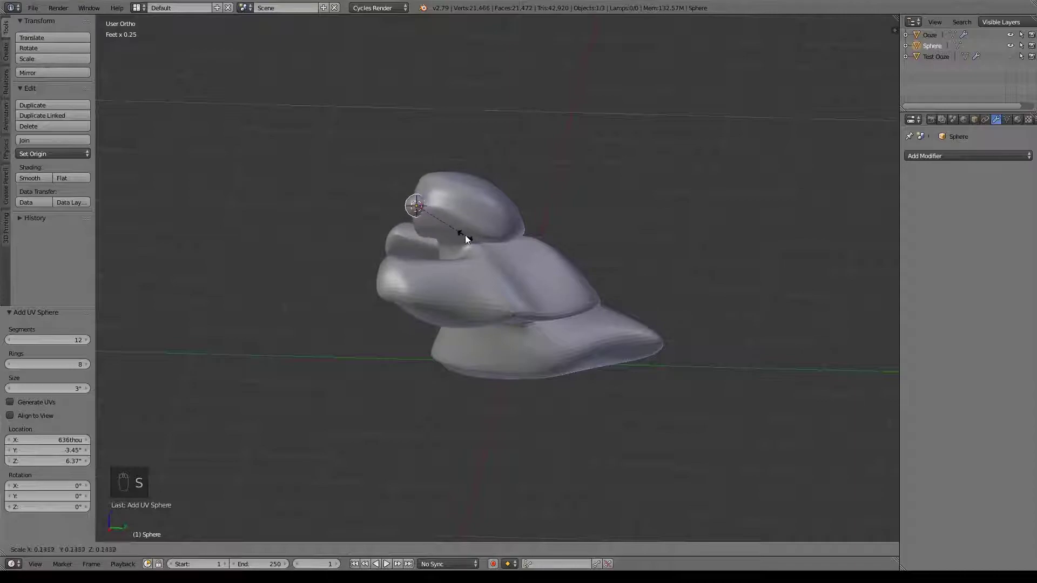
left_click(457, 236)
Step: Move the sphere 846 thou, 8.15", -4.51" in X, Y, Z, and onto the ooze's back by -647 thou, -2.1", 1.56"
key("g")
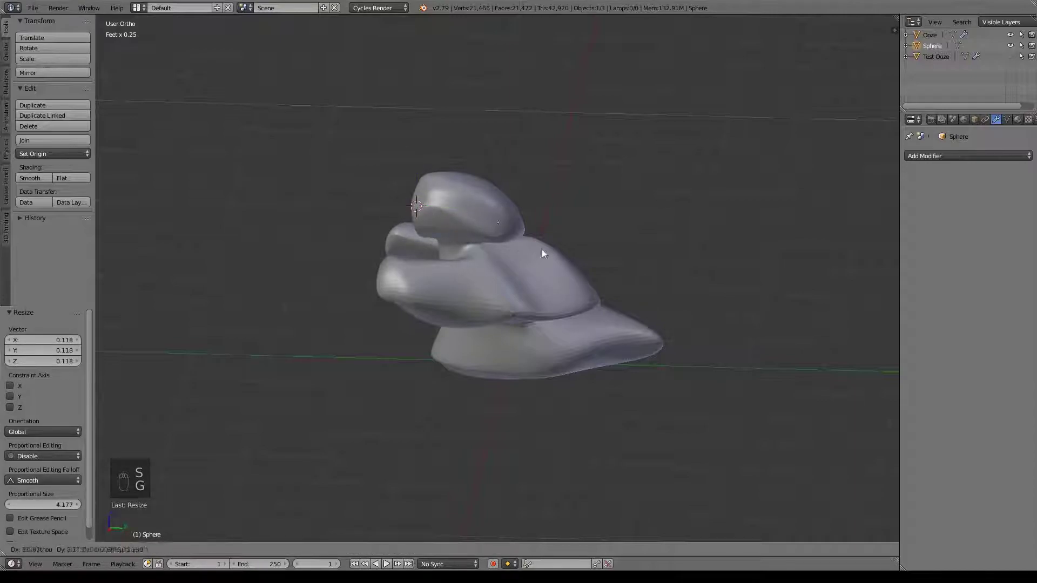
left_click(677, 353)
middle_click_drag(698, 362, 551, 374)
scroll(551, 375, "up", 6)
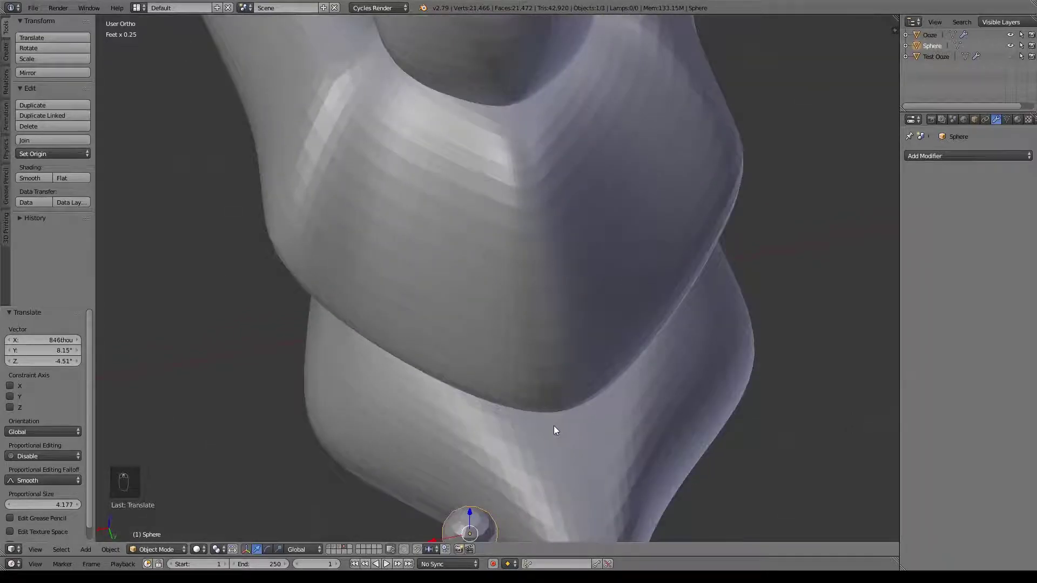
key("g")
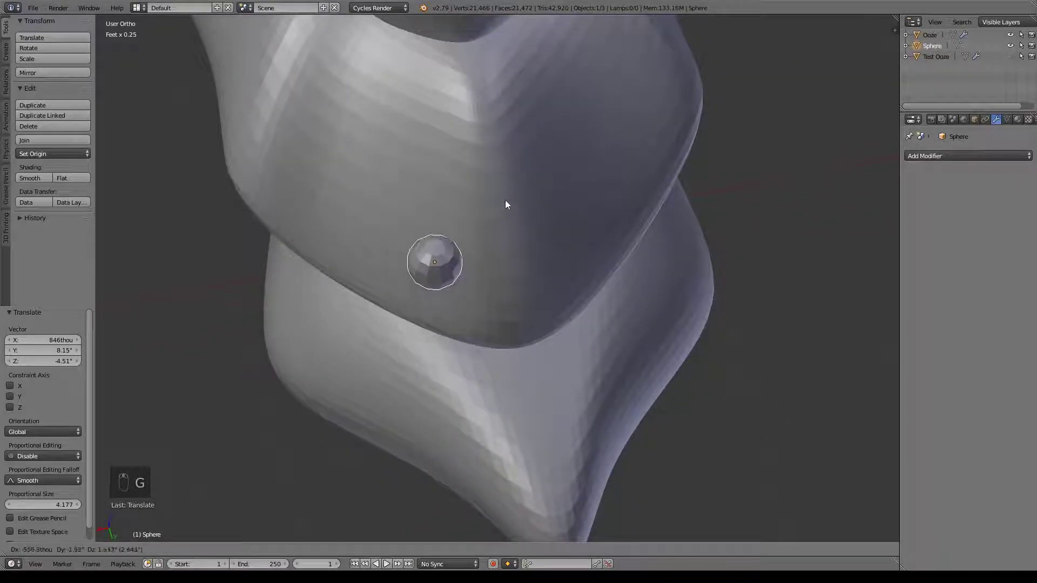
left_click(506, 204)
Step: Settle the sphere on the ridge of the back, moving it -342, -201, -29.3 thou in X, Y, Z and -316 thou along Z
scroll(535, 270, "up", 2)
middle_click_drag(443, 335, 562, 404)
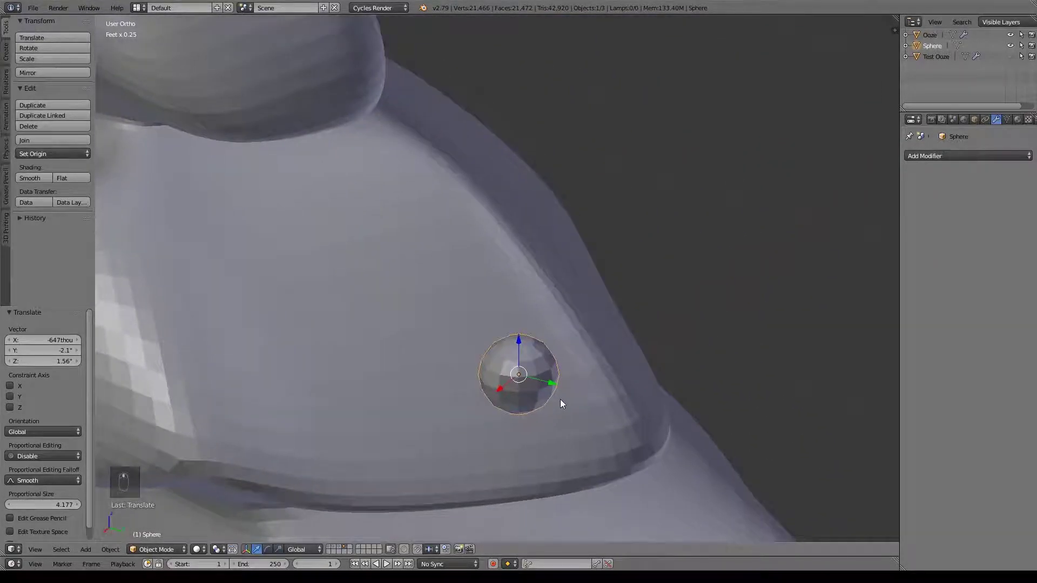
key("g")
left_click(540, 248)
middle_click_drag(539, 250, 386, 203)
key("g")
left_click(408, 208)
scroll(468, 274, "up", 5)
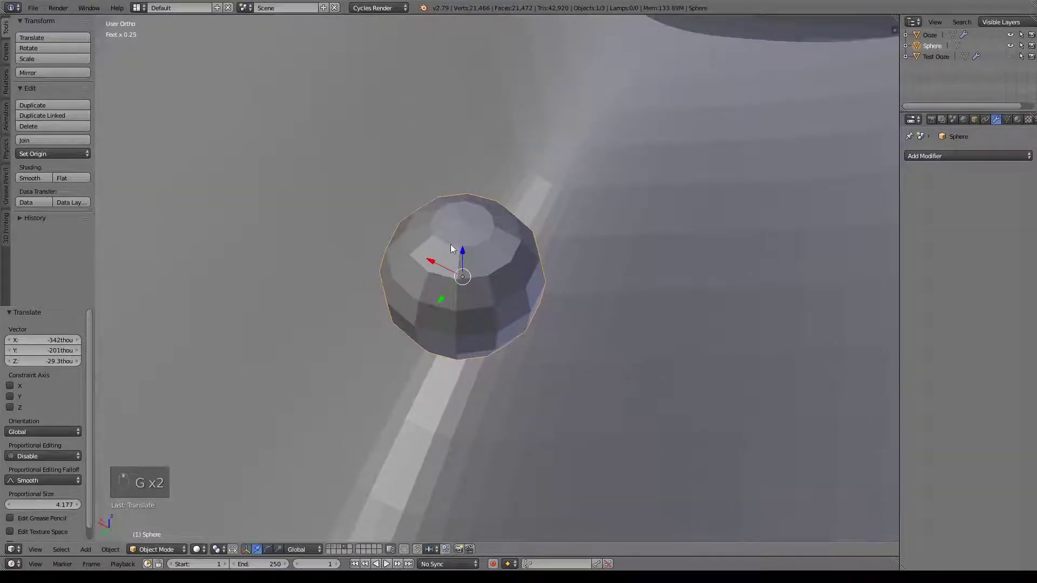
key("g")
key("z")
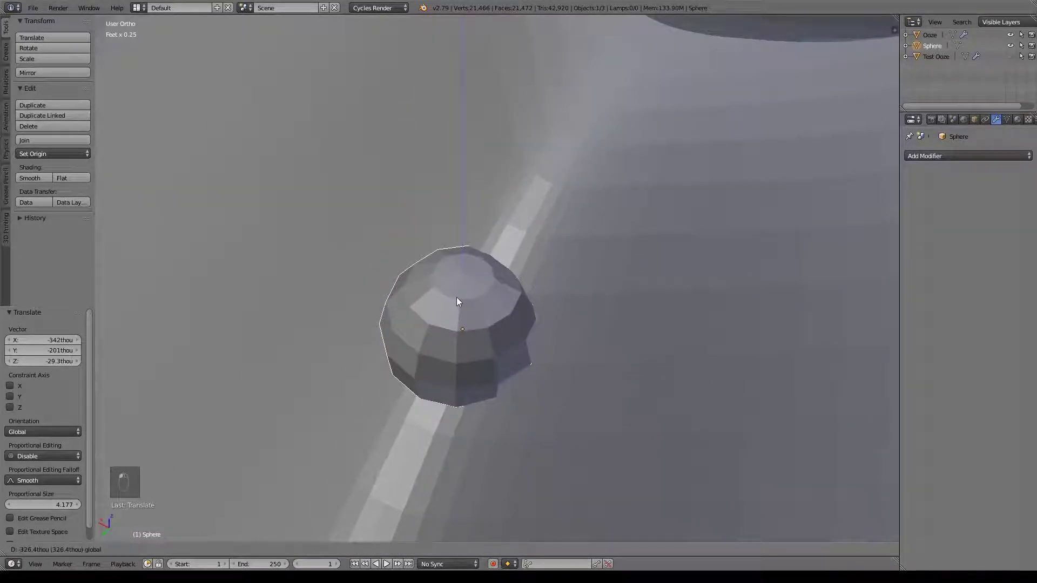
left_click(456, 302)
Step: Duplicate the sphere with an offset of 385 thou X, 121 thou Y, -292 thou Z, and scale the copy to 0.745
middle_click_drag(456, 301, 554, 312)
key("shift+a")
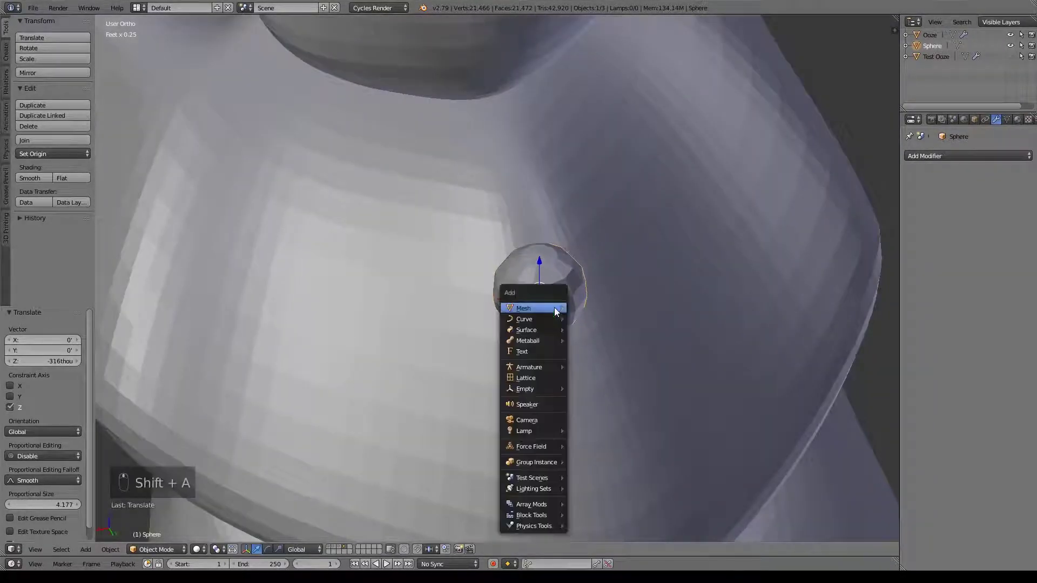
key("Escape")
key("shift+d")
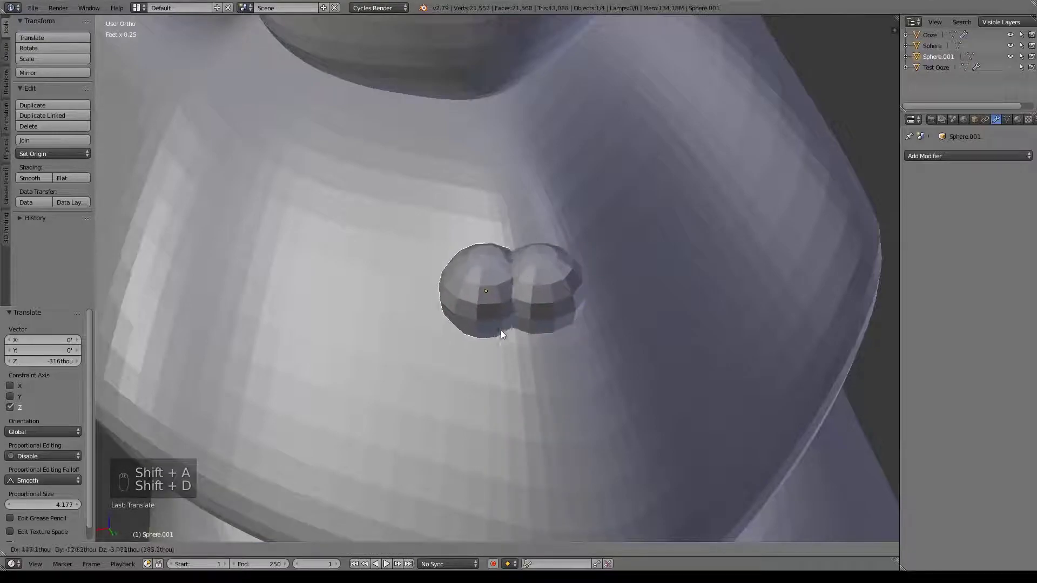
left_click(508, 375)
key("s")
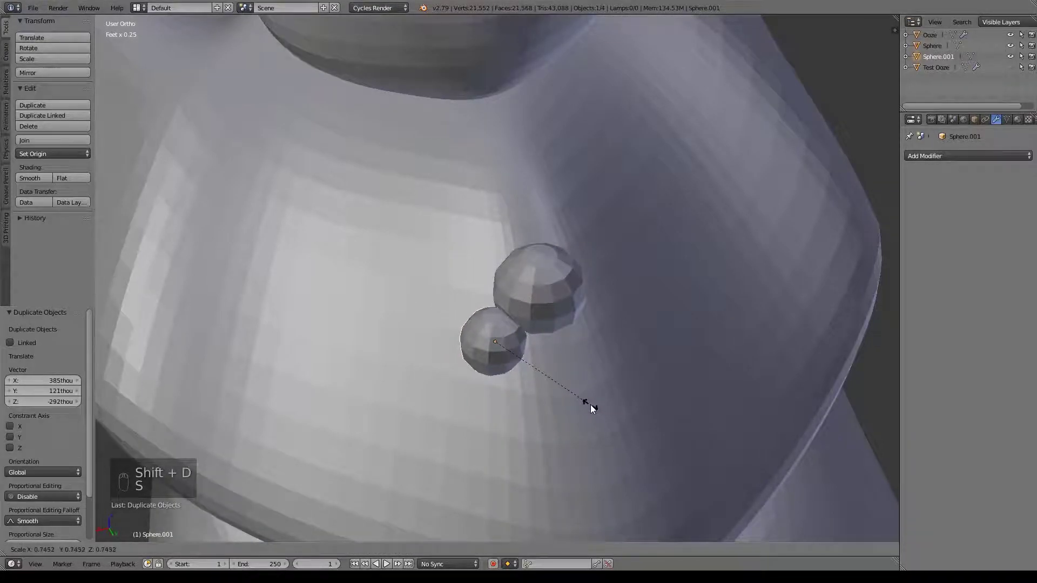
left_click(591, 405)
Step: Duplicate the smaller sphere to a spot beneath the large one and shift the copy 33.8 thou along Y
key("shift+d")
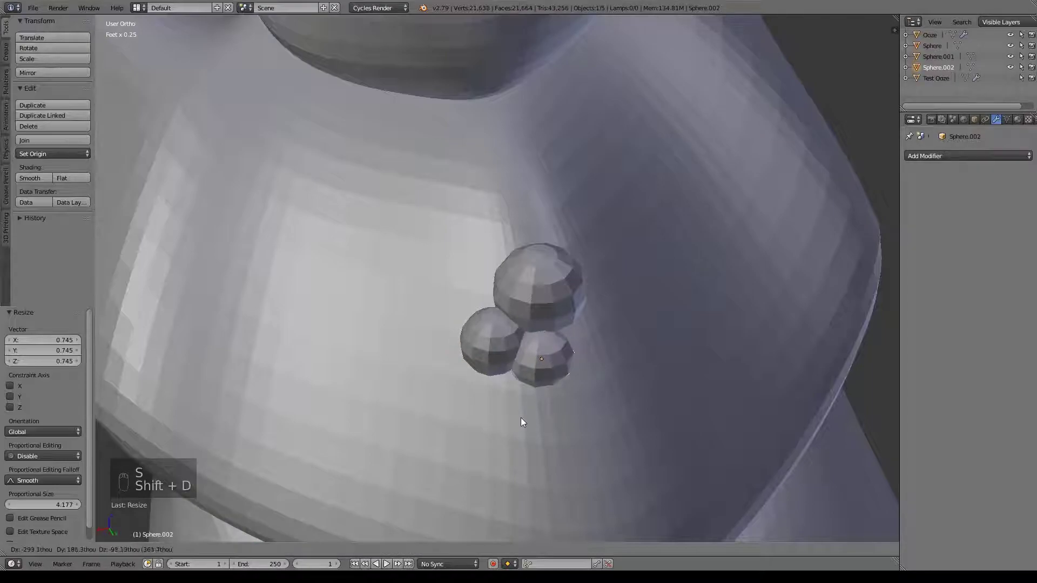
left_click(514, 439)
middle_click_drag(514, 439, 604, 415)
left_click_drag(447, 409, 445, 411)
middle_click_drag(490, 461, 539, 439)
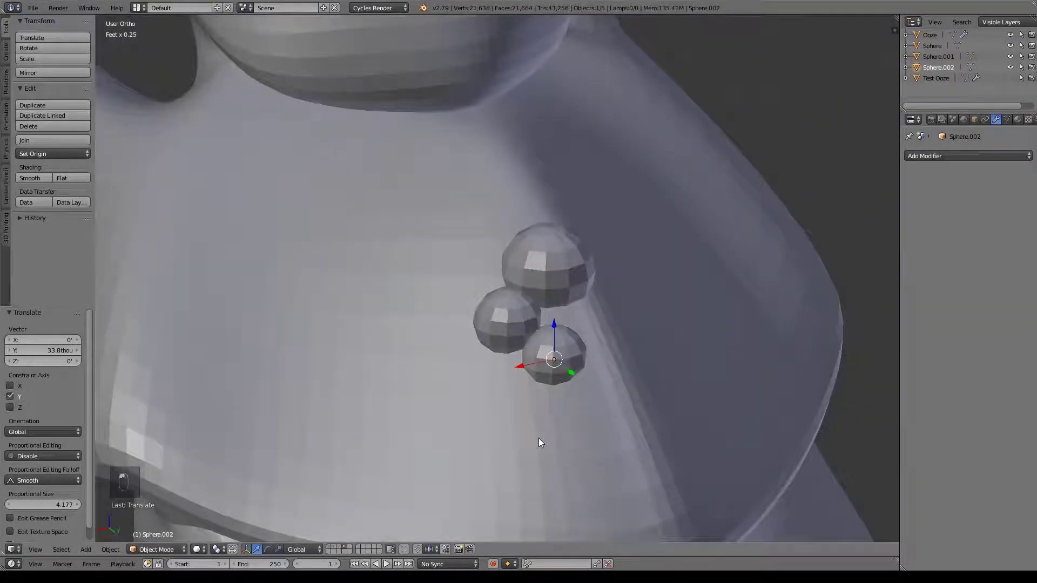
Step: Duplicate the small sphere twice down the back, the first offset 315, -92.5, -145 thou in X, Y, Z, the second scaled to 0.822
key("shift+d")
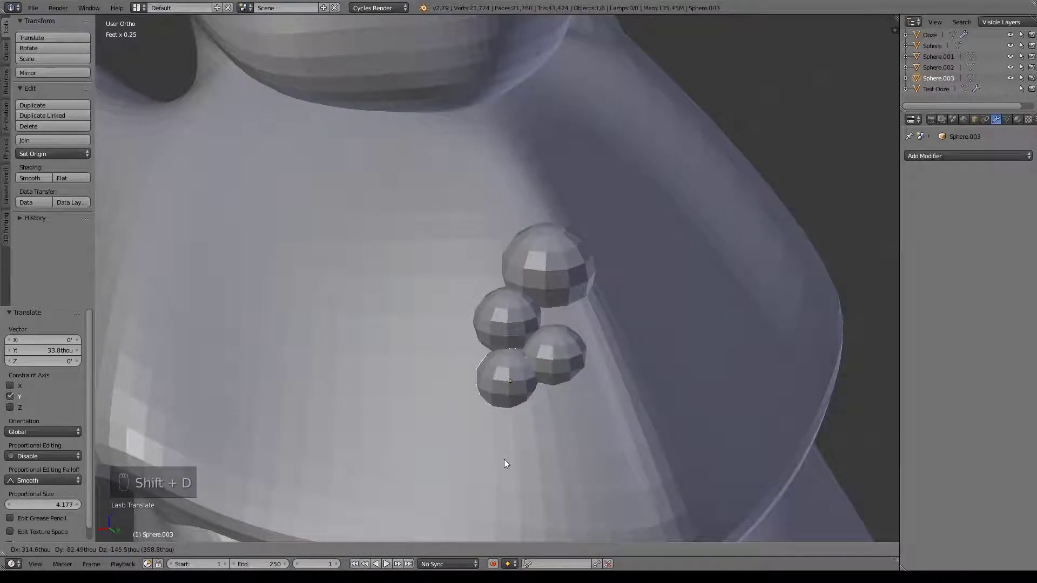
left_click(504, 459)
key("shift+d")
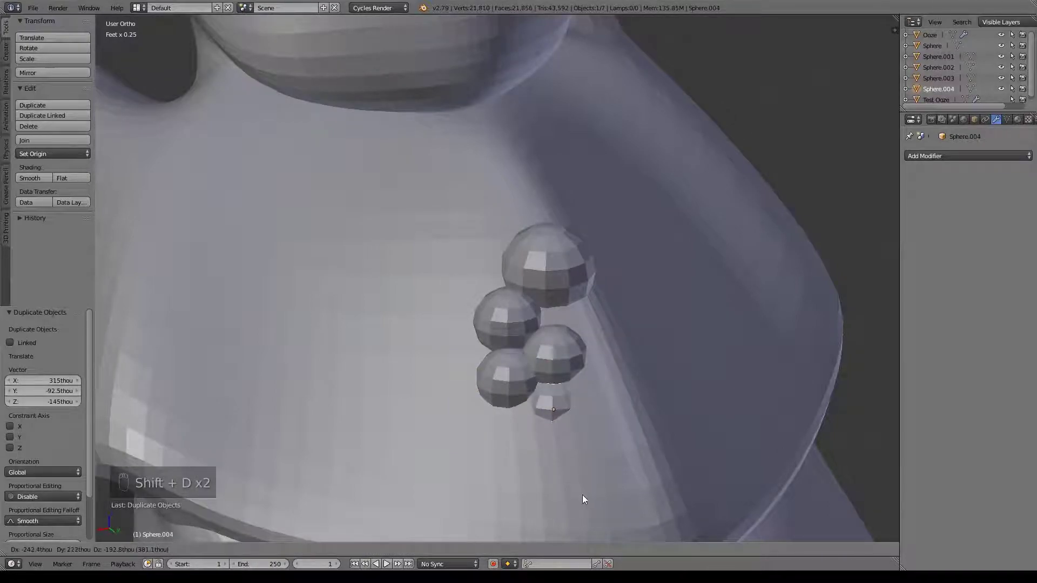
left_click(578, 485)
key("s")
left_click(633, 449)
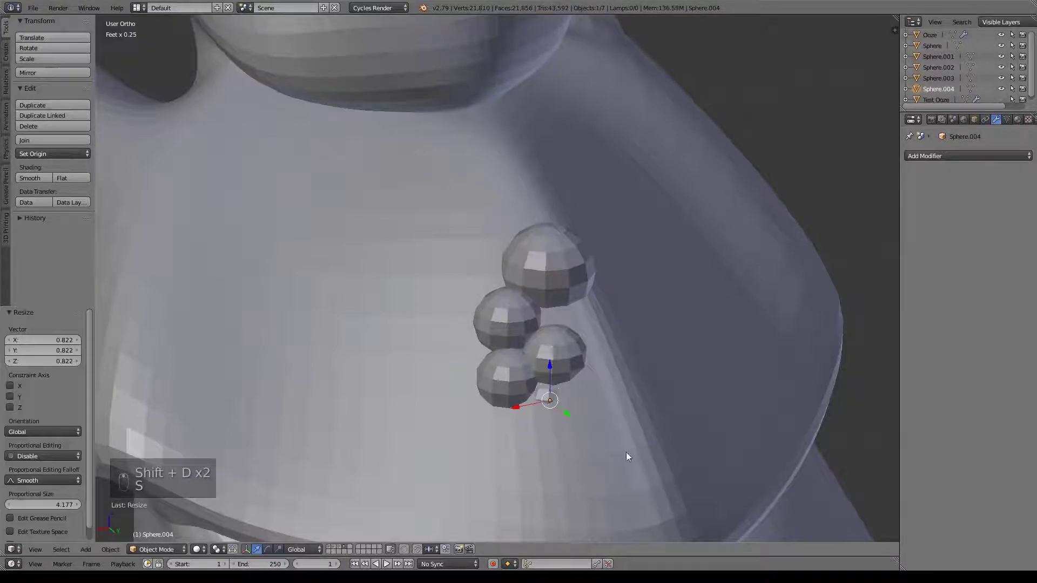
Step: Move the lowest sphere 136 thou along Y, shrink it, and shift it 44.7, 51.7, 16.7 thou in X, Y, Z
middle_click_drag(633, 450, 367, 401)
left_click_drag(341, 389, 318, 381)
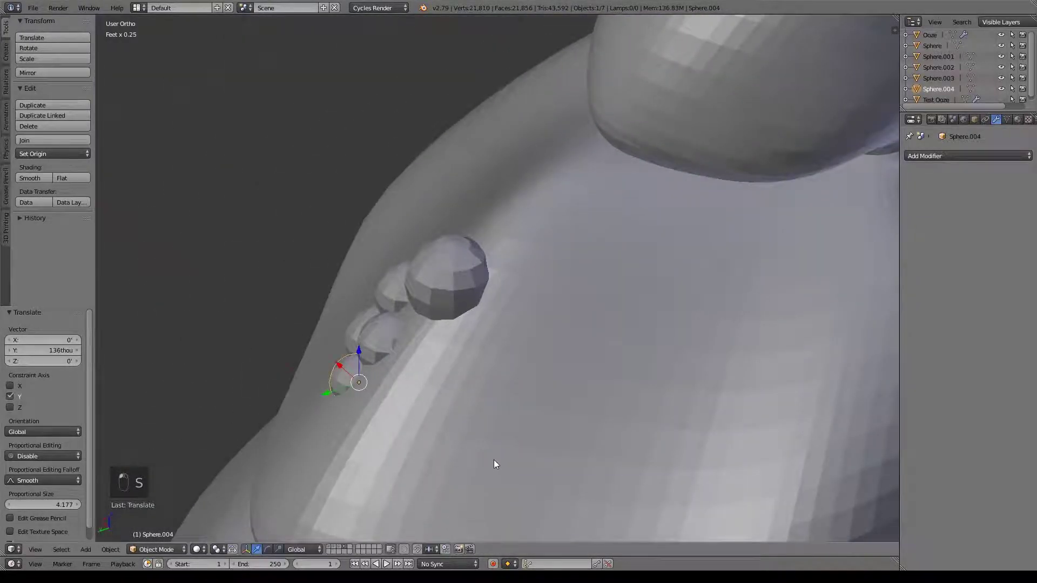
key("s")
left_click(420, 413)
key("g")
left_click(406, 389)
Step: Duplicate the ooze mesh in place without offsetting the copy
middle_click_drag(411, 397, 586, 332)
scroll(563, 378, "down", 4)
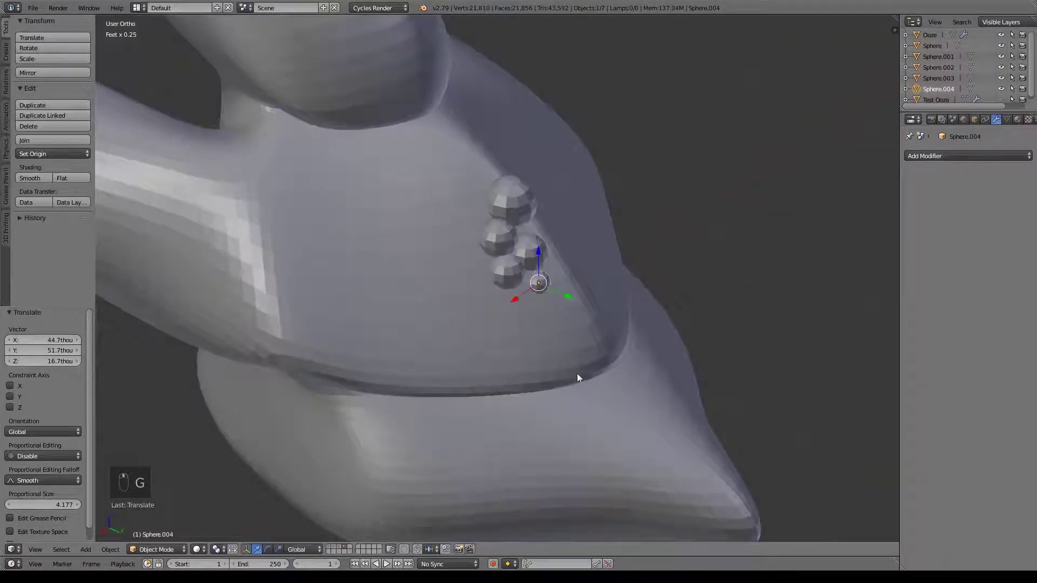
scroll(426, 312, "down", 3)
middle_click_drag(426, 313, 343, 260)
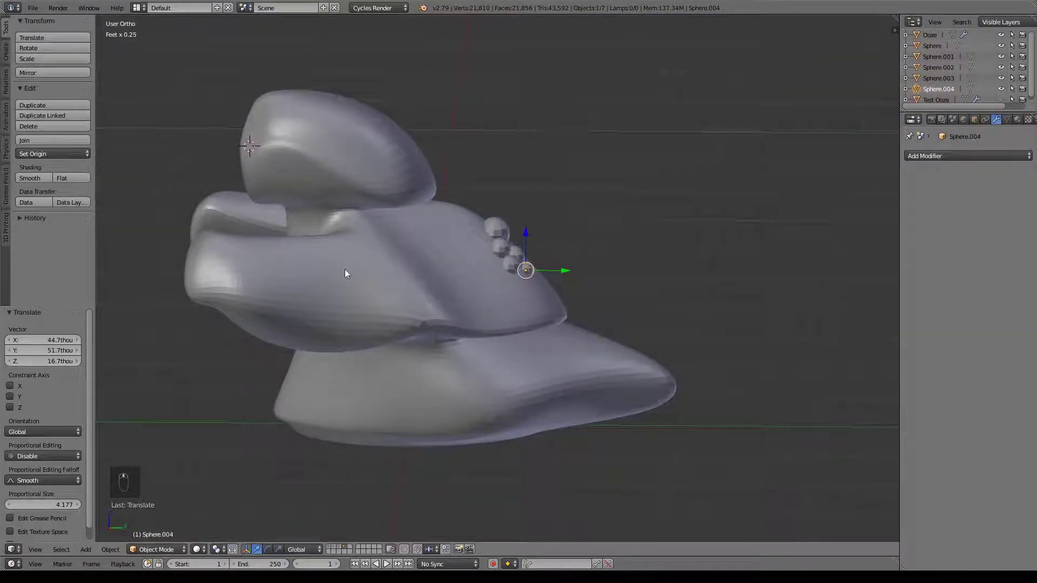
right_click(374, 389)
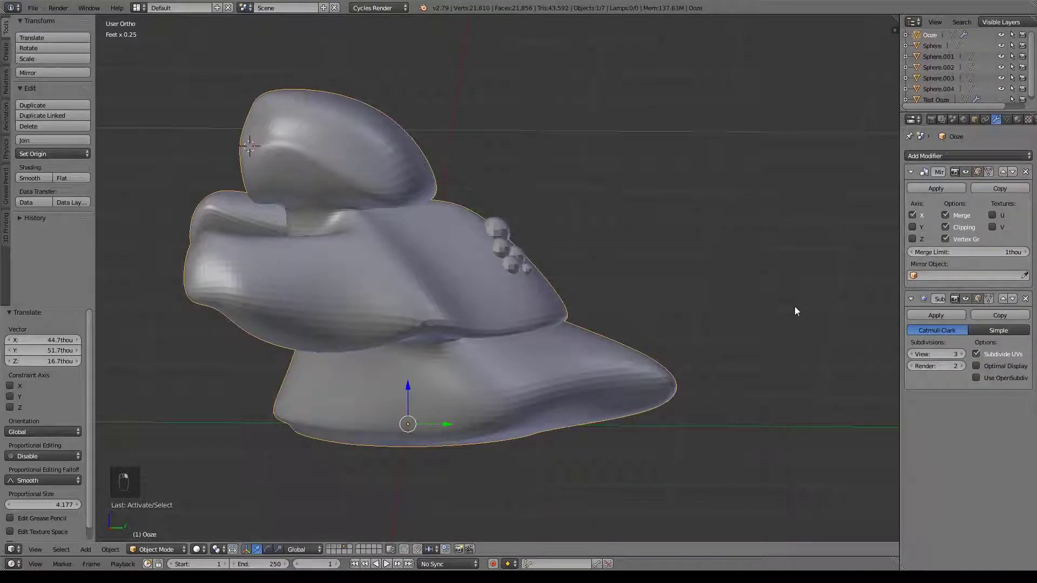
key("shift+d")
right_click(660, 269)
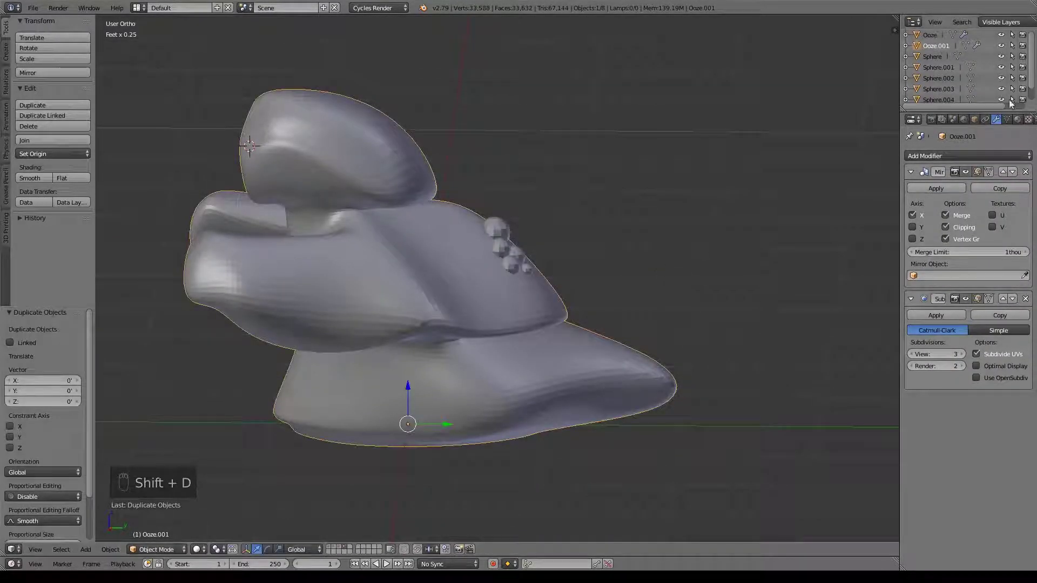
Step: Hide the original Ooze object and apply the Mirror and Subsurf modifiers to the duplicate
left_click(1002, 34)
left_click(937, 189)
left_click(937, 188)
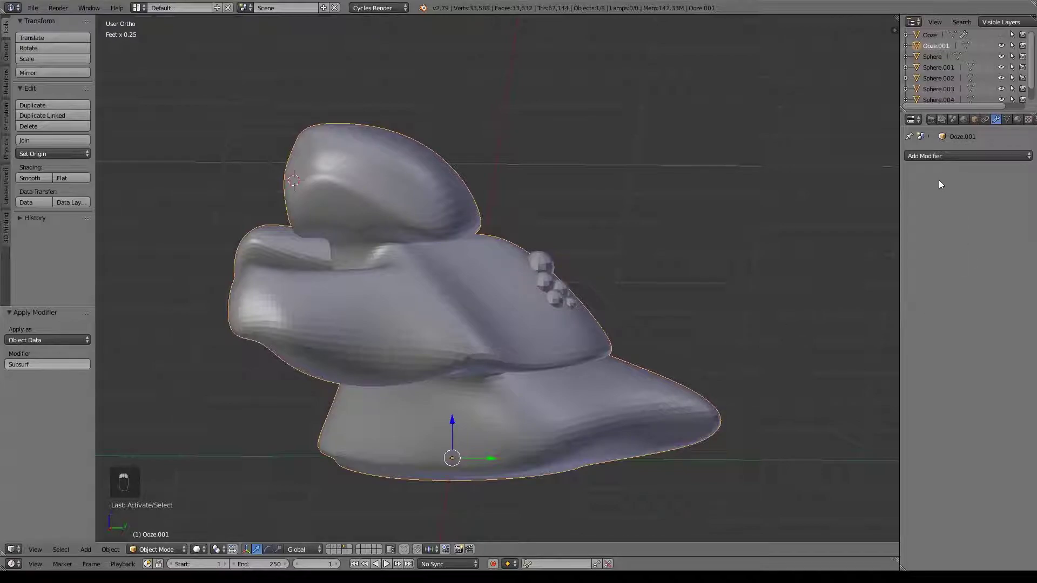
Step: Apply rotation and scale, and also location, to the ooze duplicate and all the bubble spheres
left_click(941, 155)
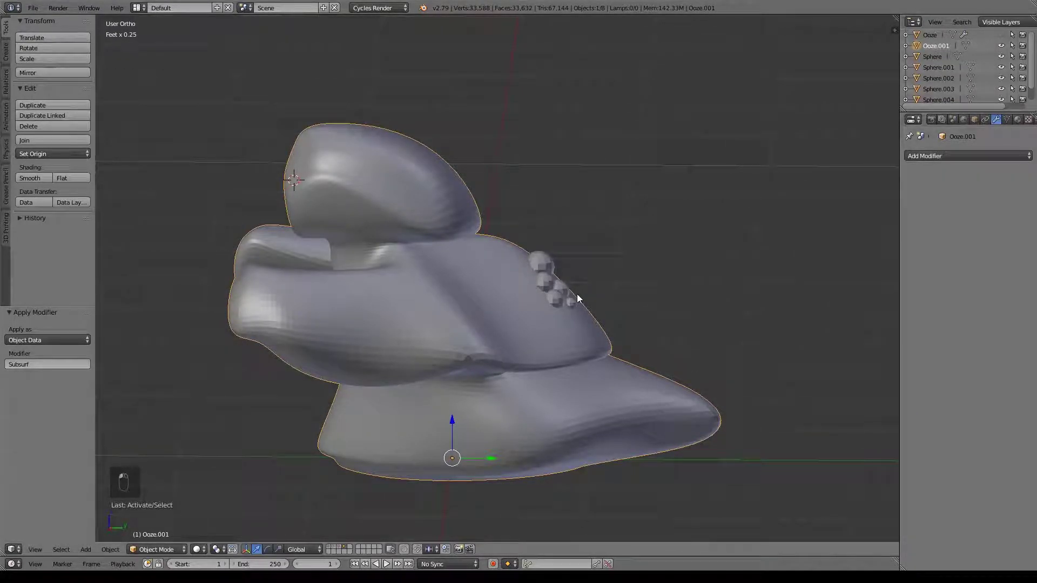
key("shift+a")
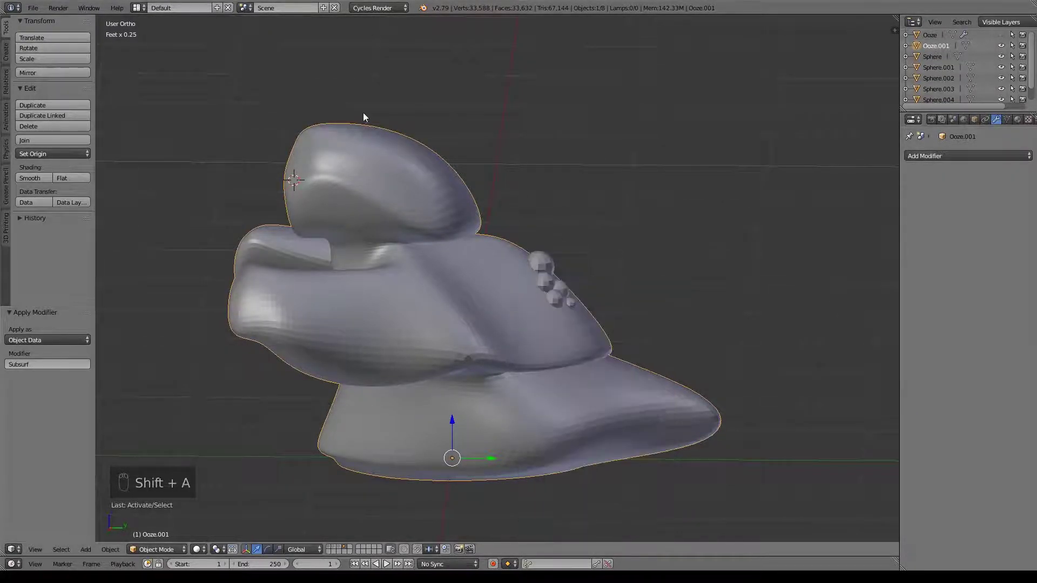
key("a")
key("a")
key("a")
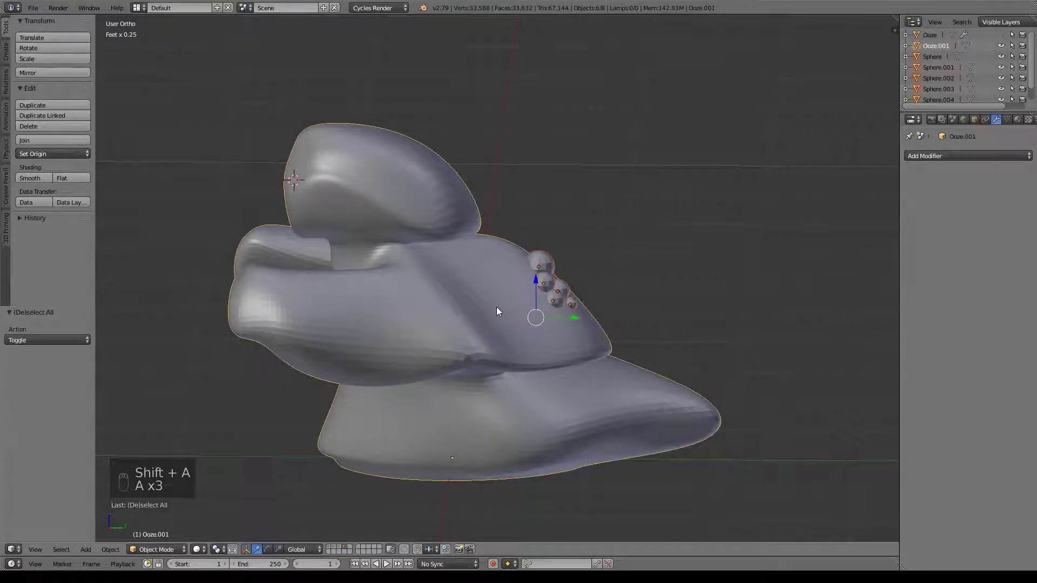
key("shift+a")
key("ctrl+a")
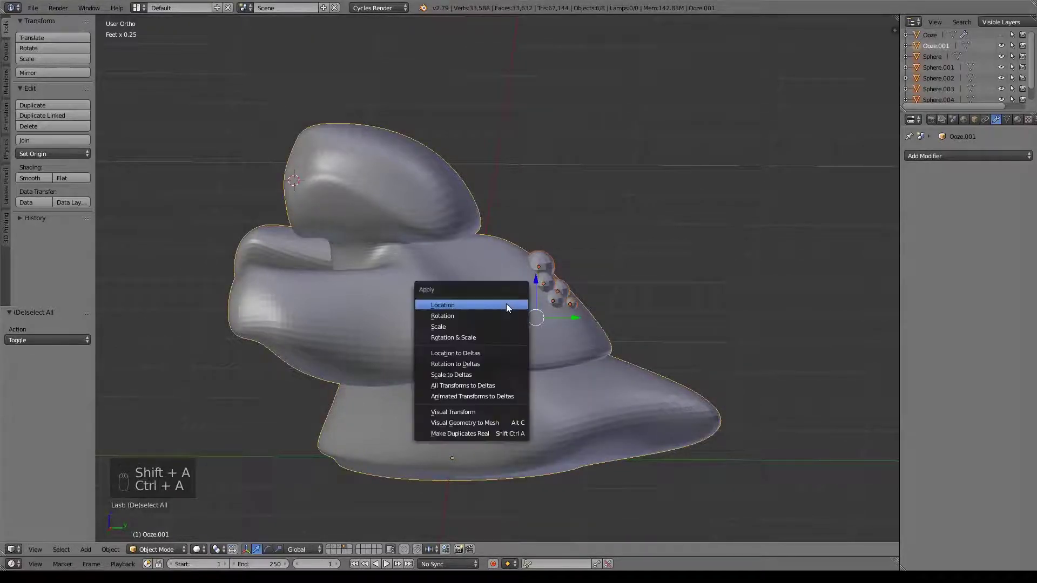
left_click(464, 338)
key("ctrl+a")
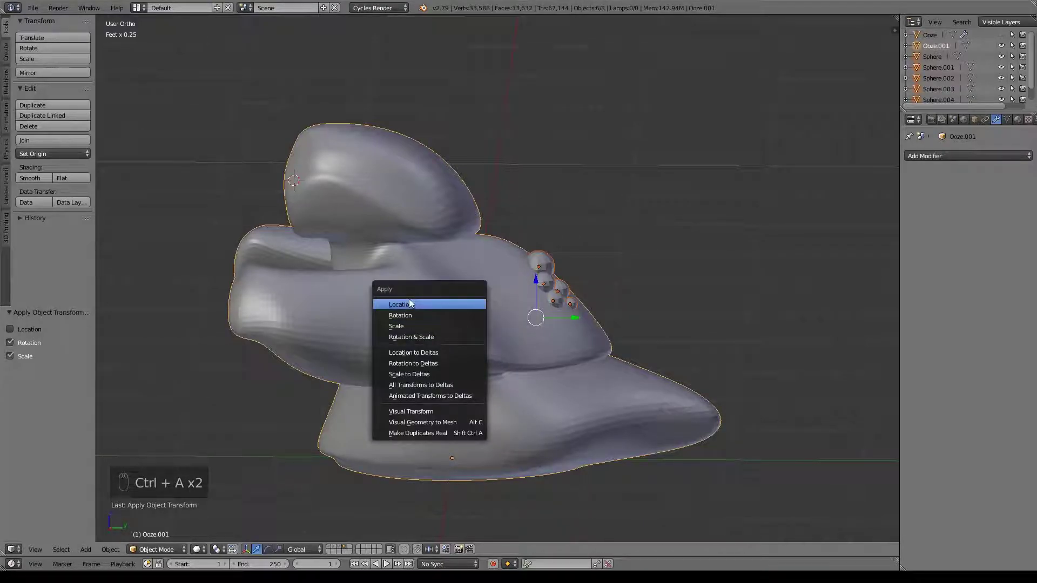
left_click(410, 302)
Step: Union the topmost bubble sphere into the ooze duplicate with a Boolean modifier and apply it
right_click(468, 312)
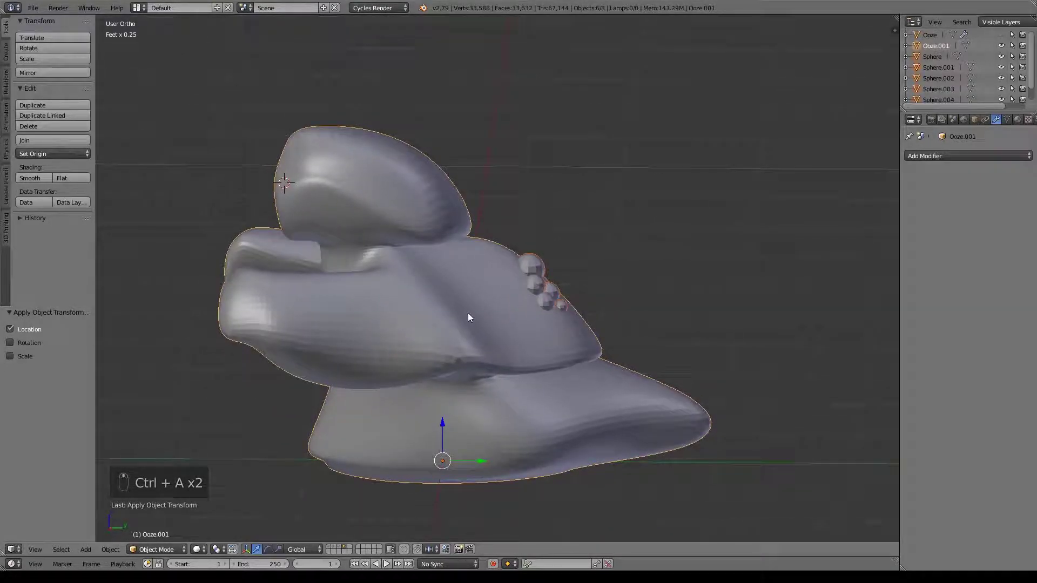
left_click(931, 156)
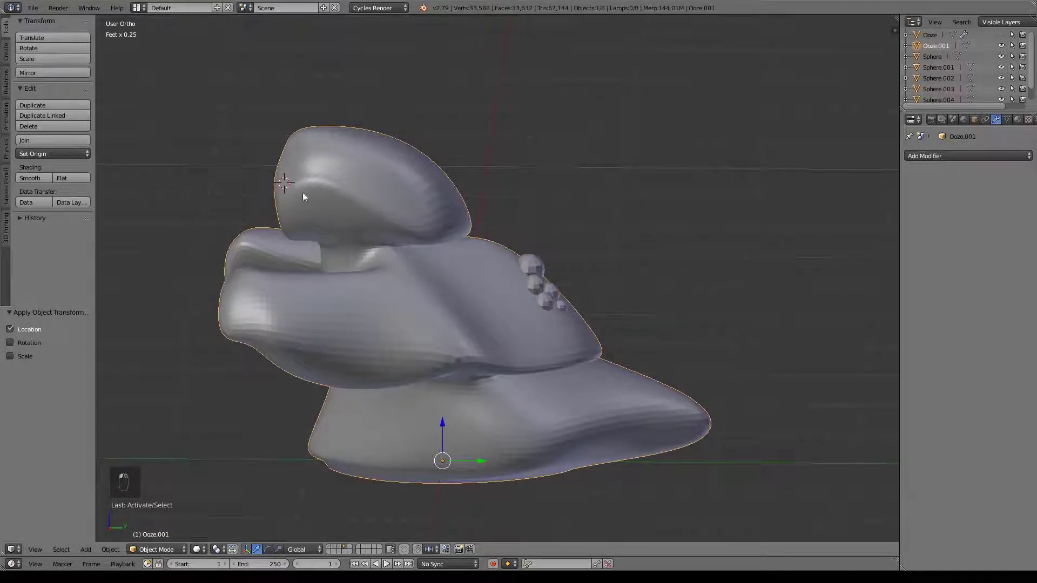
left_click(955, 156)
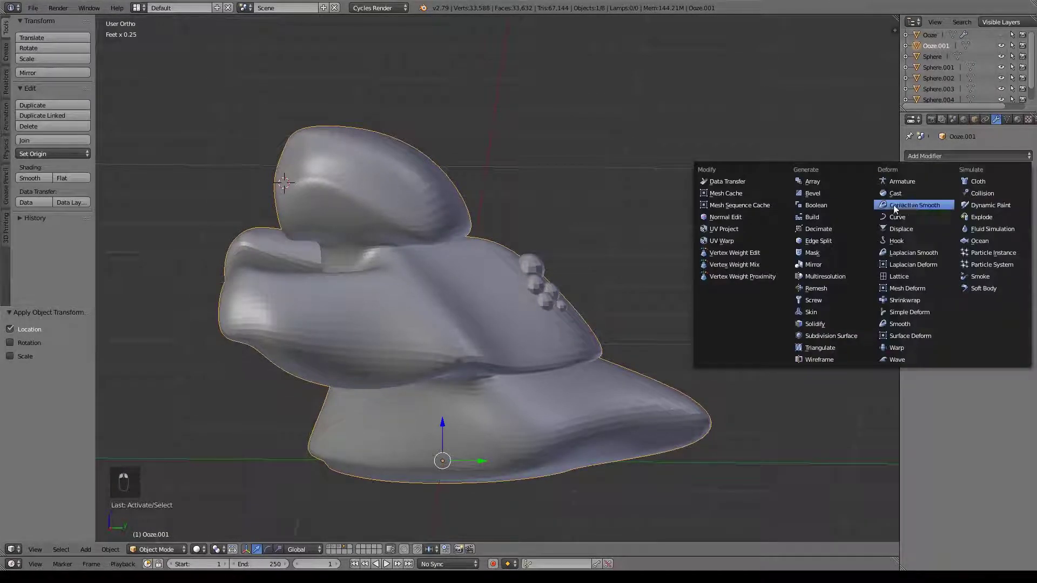
left_click(816, 205)
left_click(937, 215)
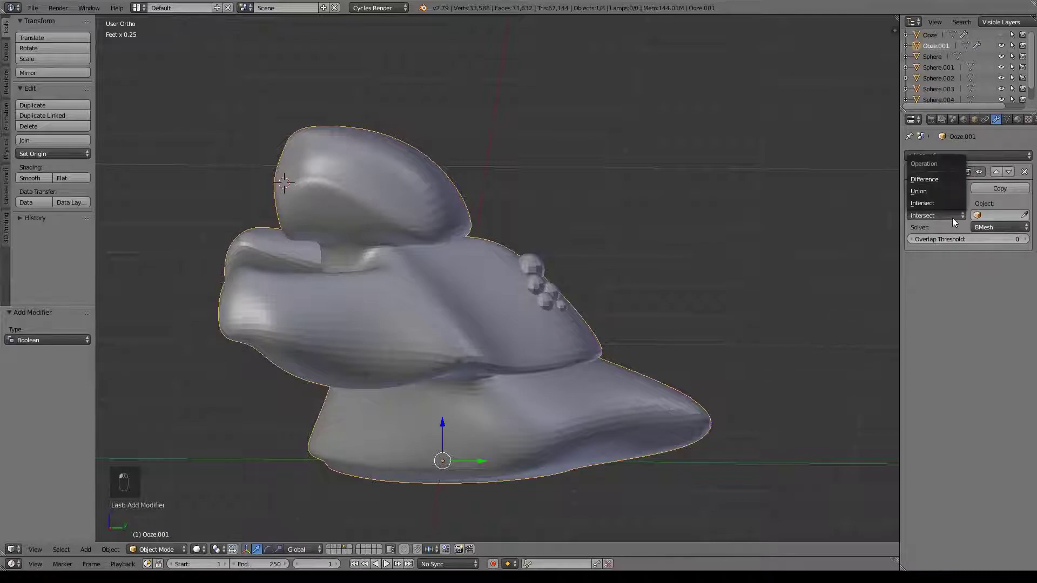
left_click(935, 192)
left_click(1024, 215)
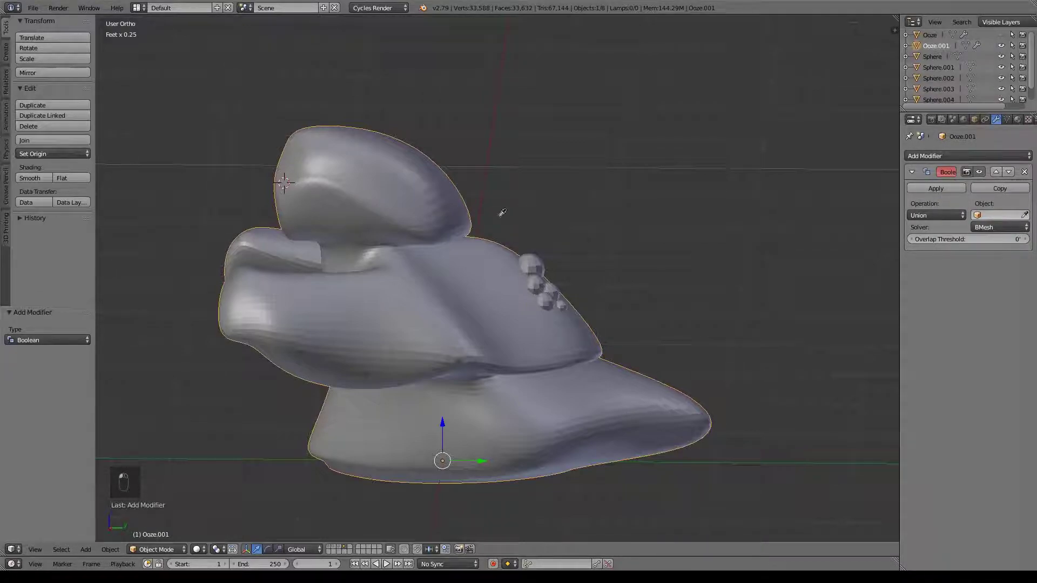
left_click(532, 264)
middle_click_drag(717, 264, 617, 289)
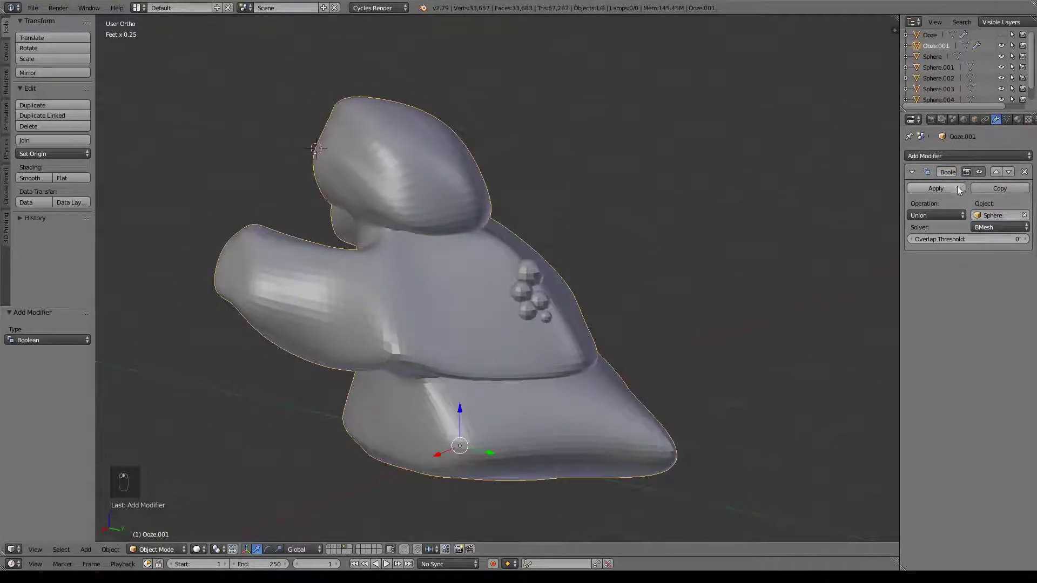
left_click(917, 188)
right_click(453, 337)
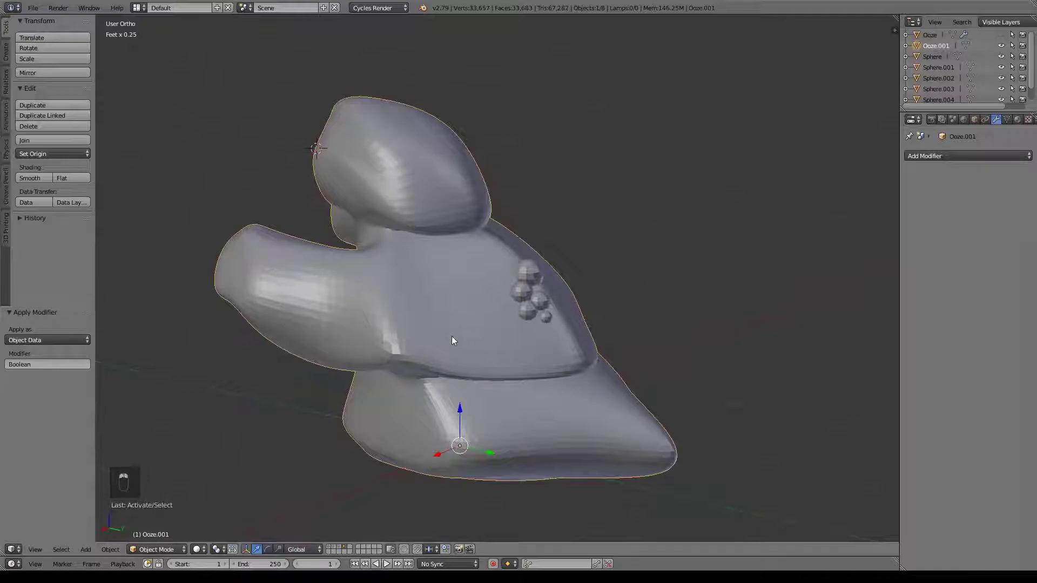
Step: Hide the original topmost sphere and check its merged copy inside the ooze mesh in wireframe
left_click(1001, 56)
key("Tab")
scroll(451, 308, "up", 8)
key("z")
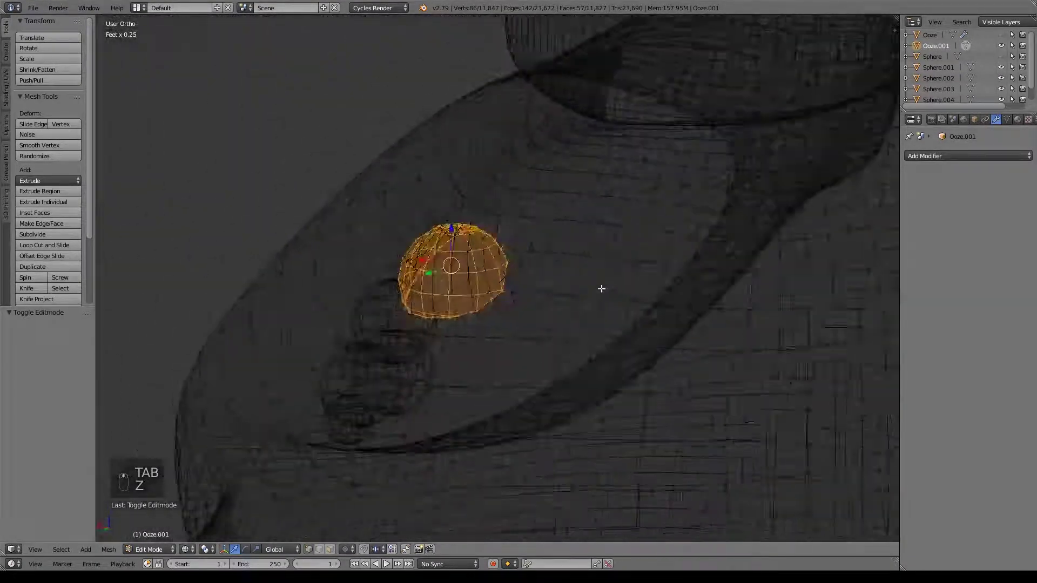
middle_click_drag(601, 289, 537, 293)
scroll(537, 294, "up", 4)
middle_click_drag(261, 371, 514, 333)
scroll(520, 266, "down", 3)
key("Tab")
scroll(520, 267, "down", 5)
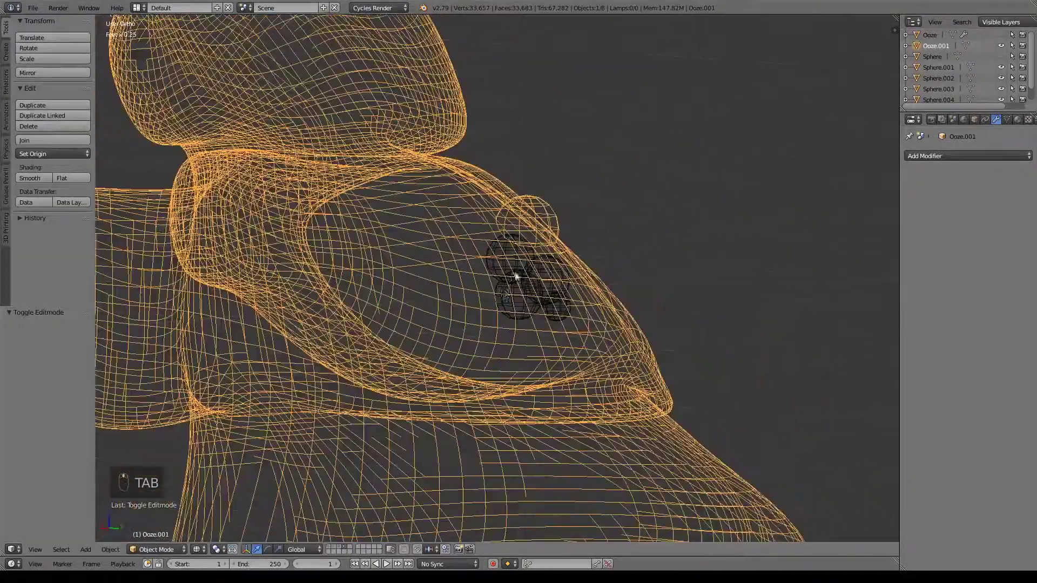
key("z")
Step: Add a Boolean modifier set to Union to the ooze duplicate and copy it
left_click(957, 156)
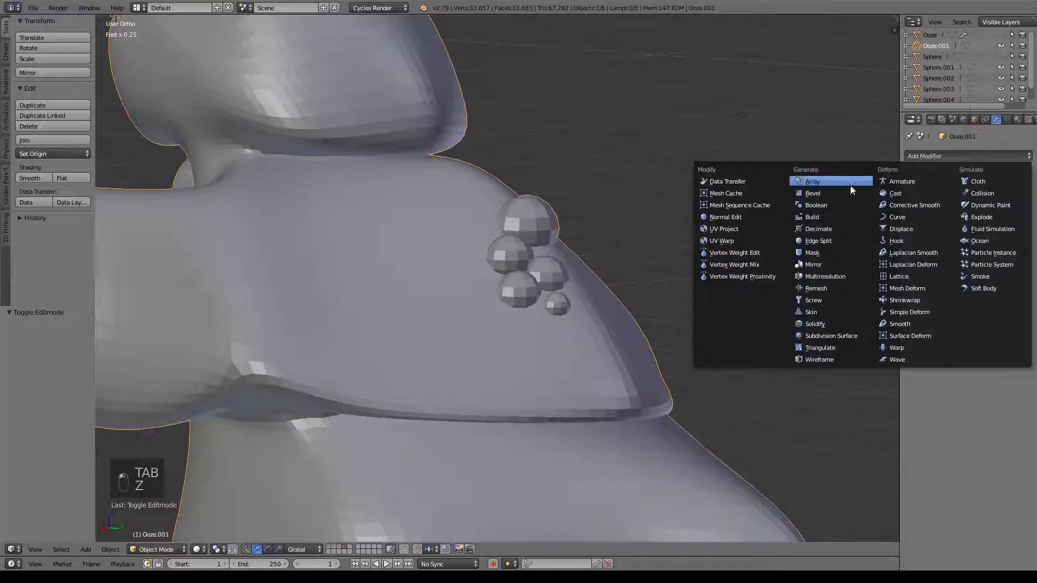
left_click(816, 206)
left_click(937, 215)
left_click(939, 196)
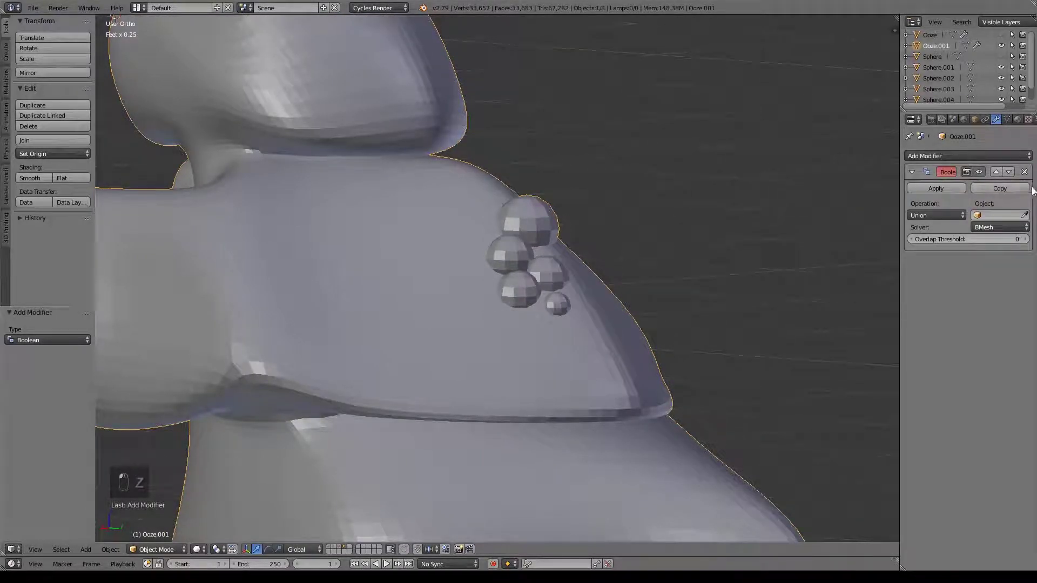
left_click(999, 188)
Step: Target Sphere.004 and Sphere.002 with the two Union modifiers, apply both, and hide the source spheres
key("e")
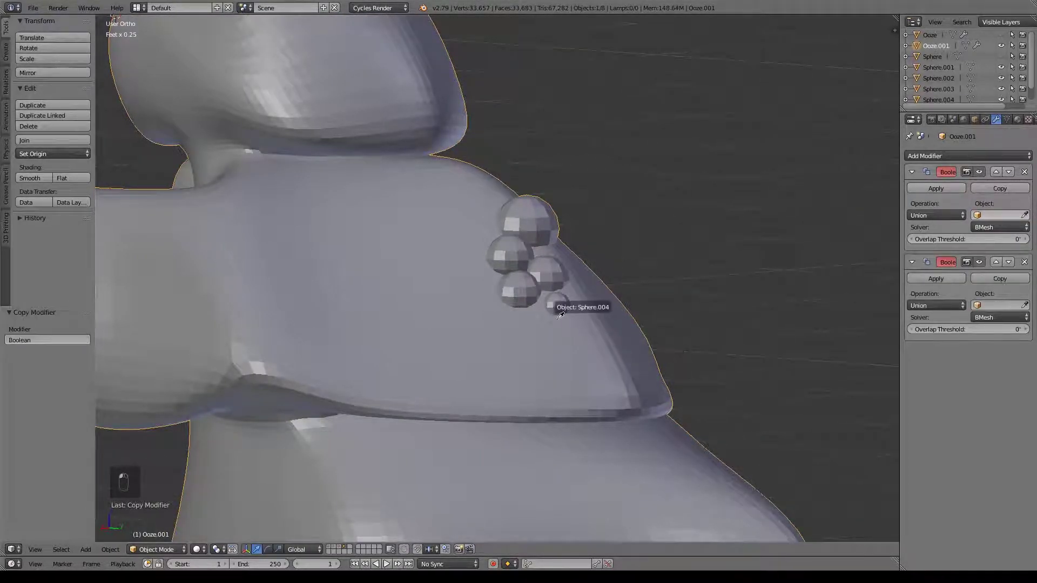
left_click(557, 300)
left_click(1025, 306)
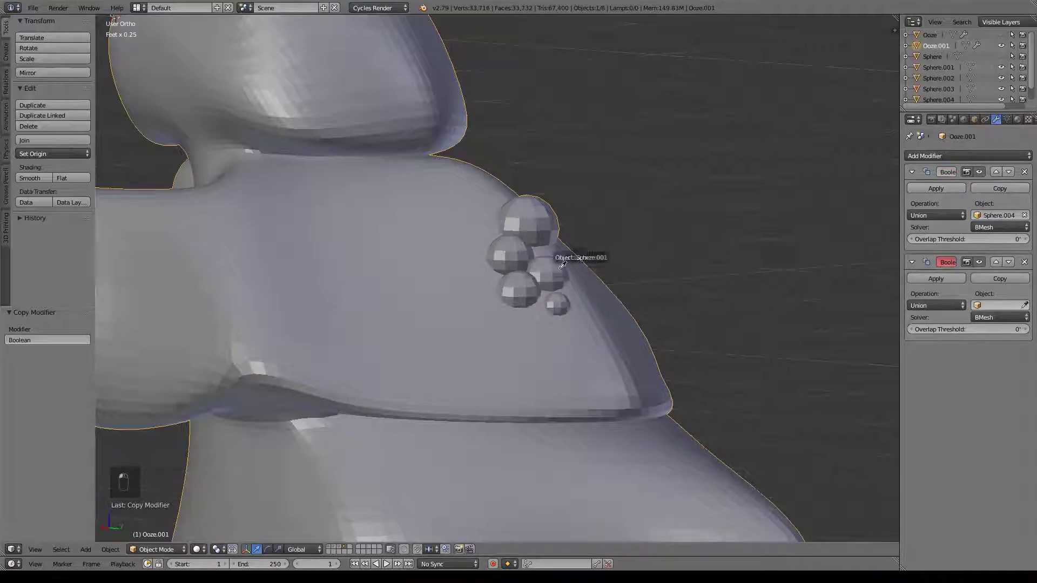
left_click(552, 252)
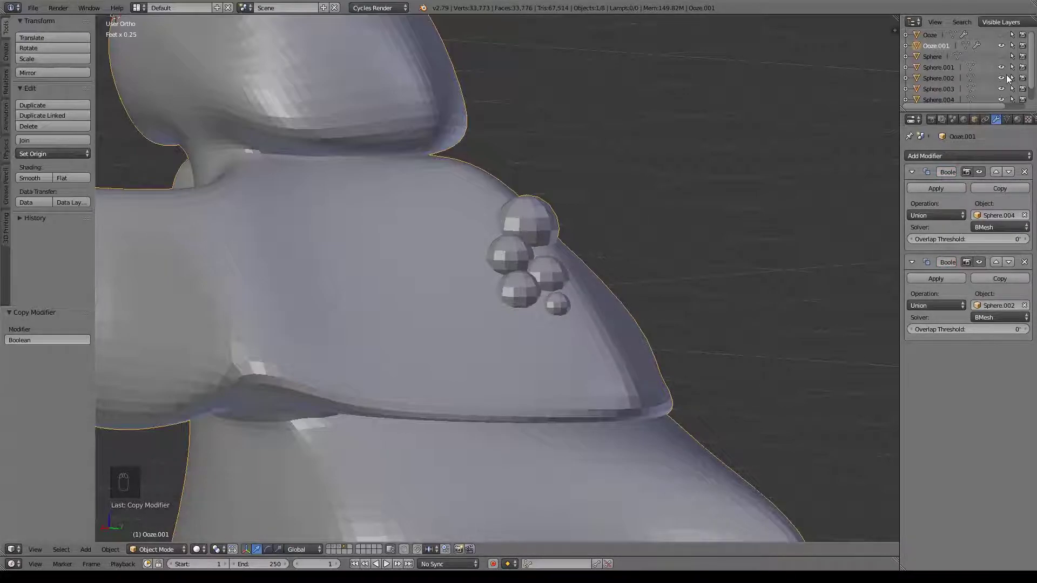
left_click(938, 187)
left_click(937, 187)
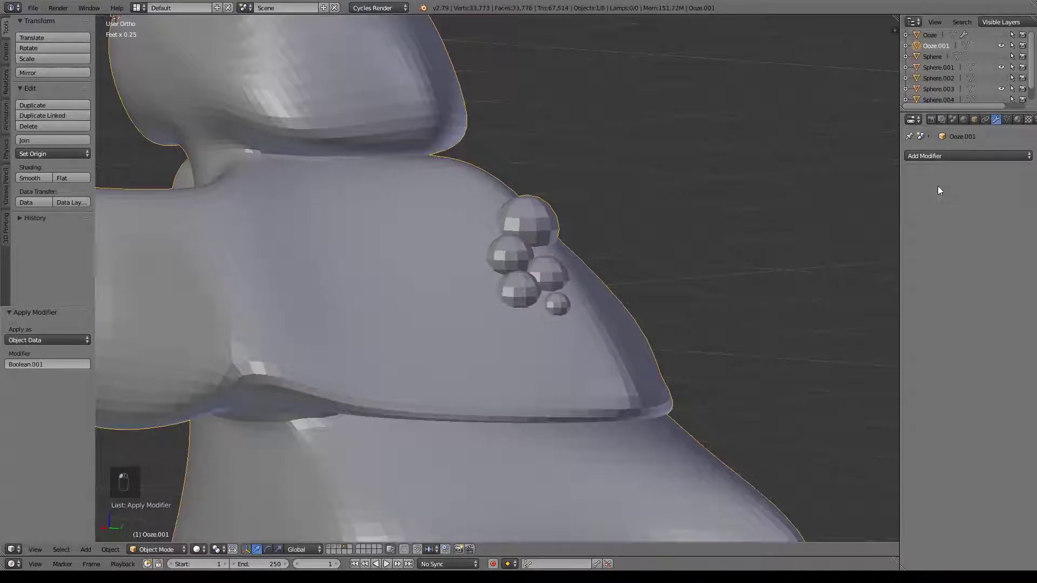
key("Tab")
mouse_move(618, 324)
middle_mouse_down()
mouse_move(551, 332)
mouse_move(463, 292)
mouse_move(434, 306)
mouse_move(597, 332)
middle_mouse_up()
key("z")
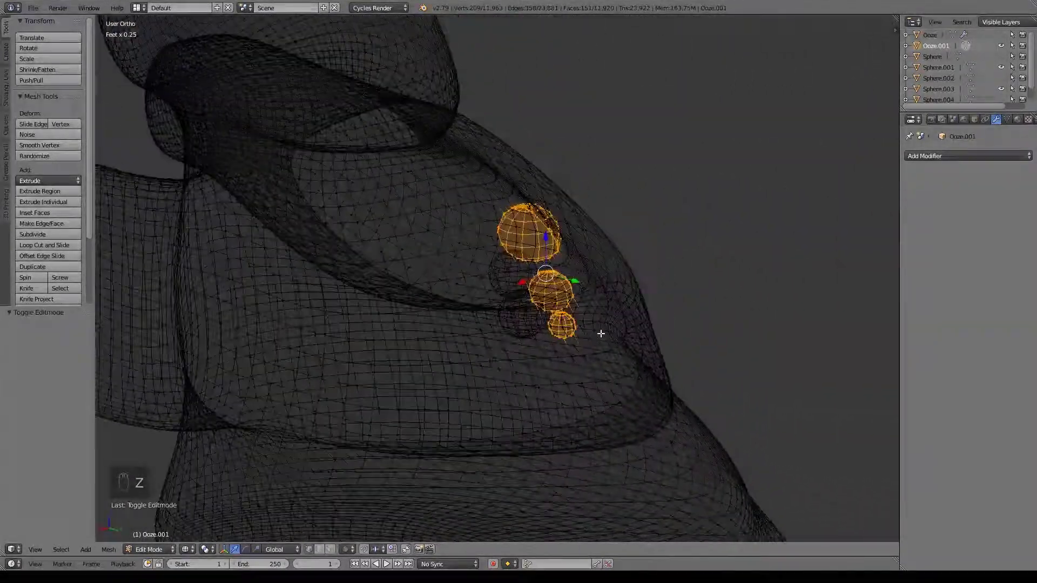
key("Tab")
key("z")
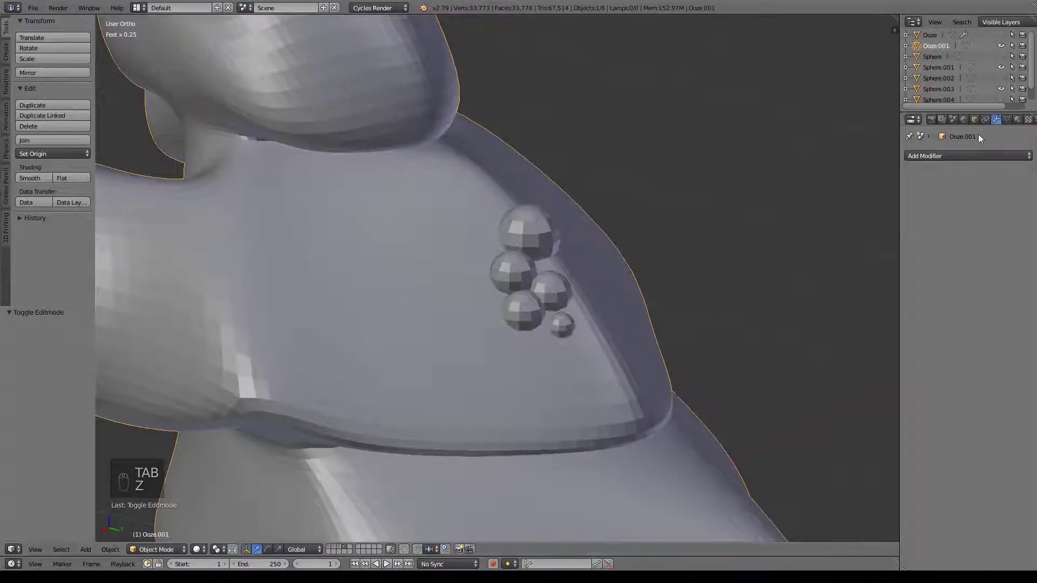
Step: Create another pair of Boolean modifiers set to Union on the ooze duplicate for the remaining two spheres
left_click(958, 155)
left_click(810, 204)
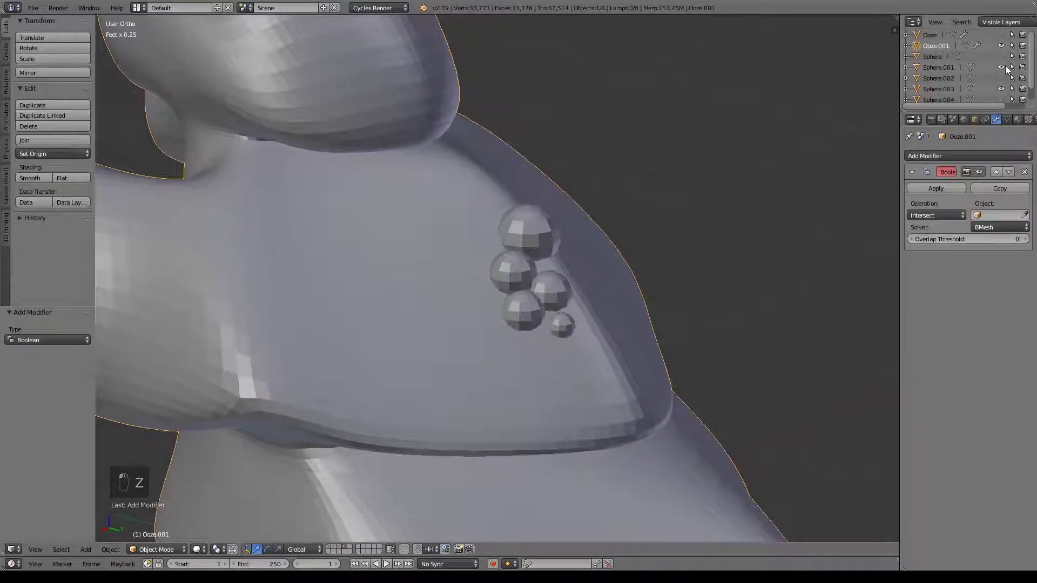
left_click(937, 215)
left_click(953, 189)
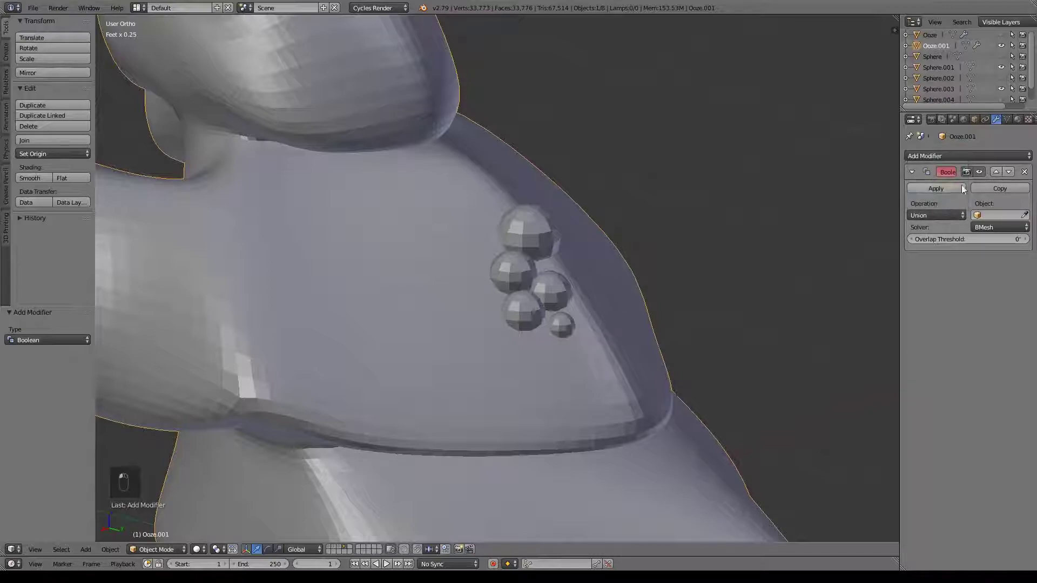
left_click(997, 189)
Step: Target Sphere.001 and Sphere.003 with the Union modifiers, apply both, and hide the source spheres
left_click(1026, 214)
left_click(513, 268)
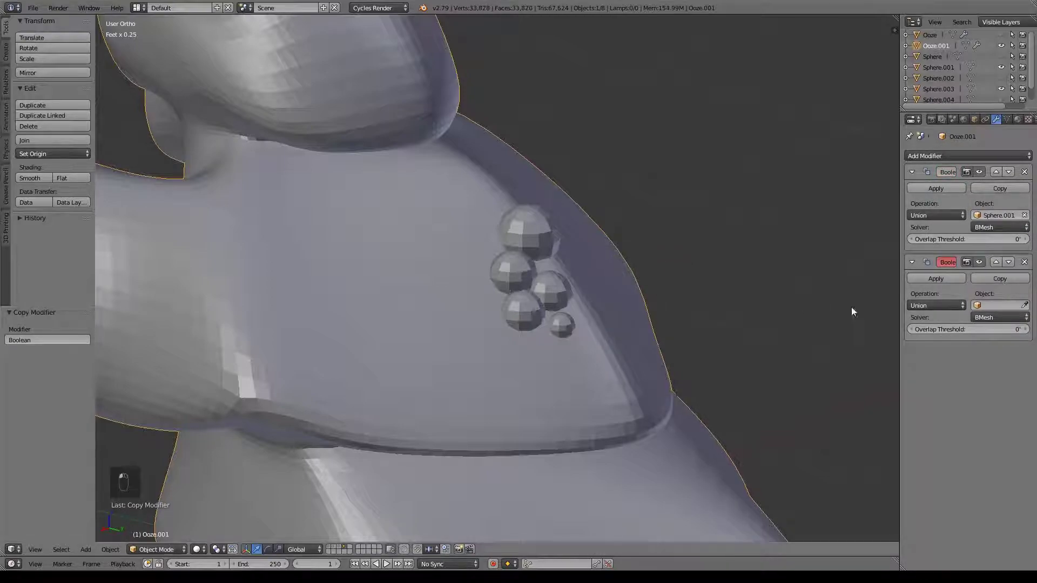
left_click(1025, 305)
left_click(543, 288)
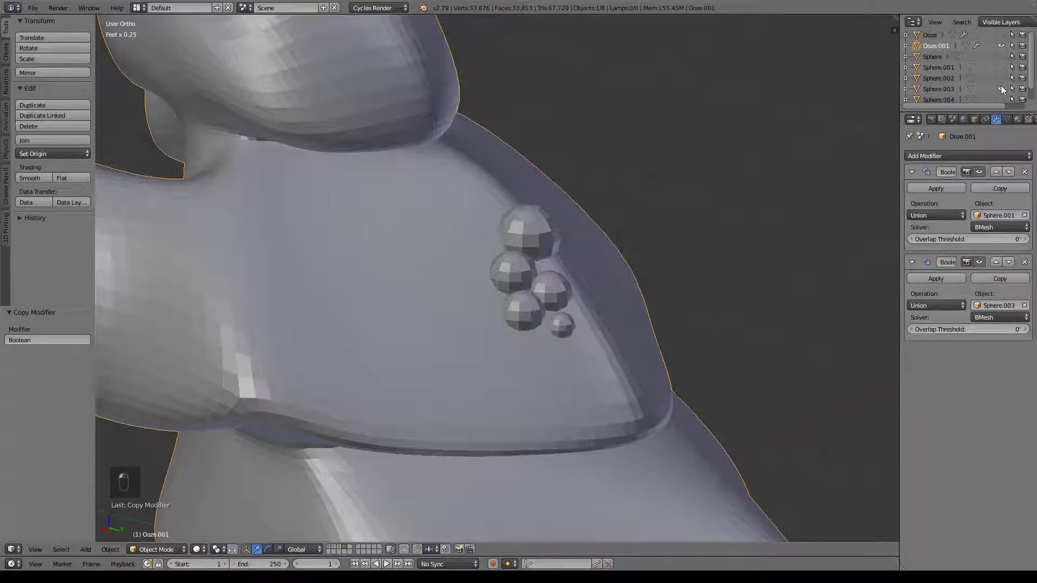
left_click(936, 190)
left_click(936, 190)
Step: Inspect the merged bubbles on the ooze's back in edit mode, wireframe and solid shading from several angles
key("Tab")
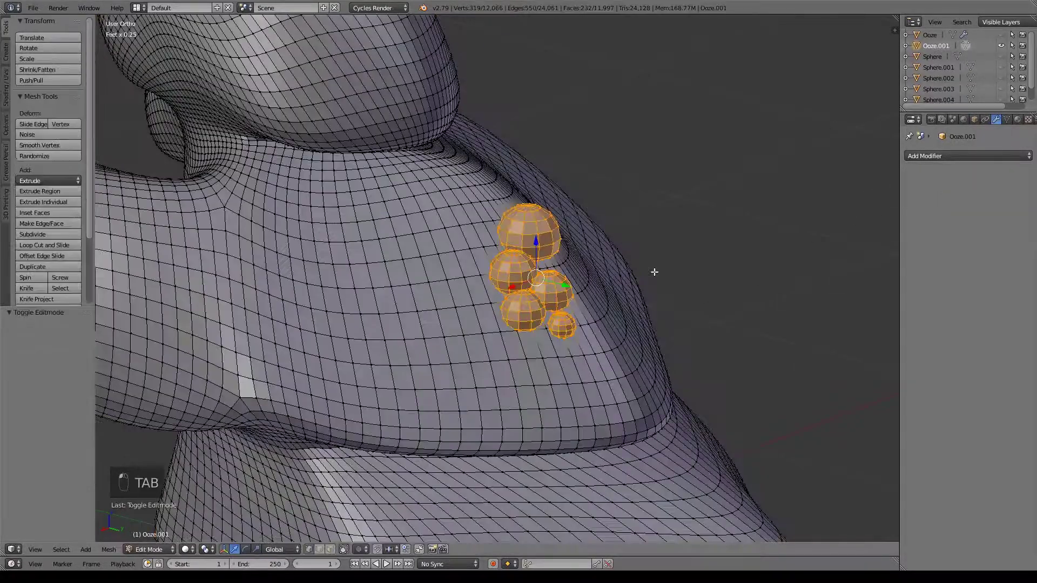
key("z")
middle_click_drag(564, 334, 676, 305)
key("Tab")
middle_click_drag(563, 293, 632, 278, "shift")
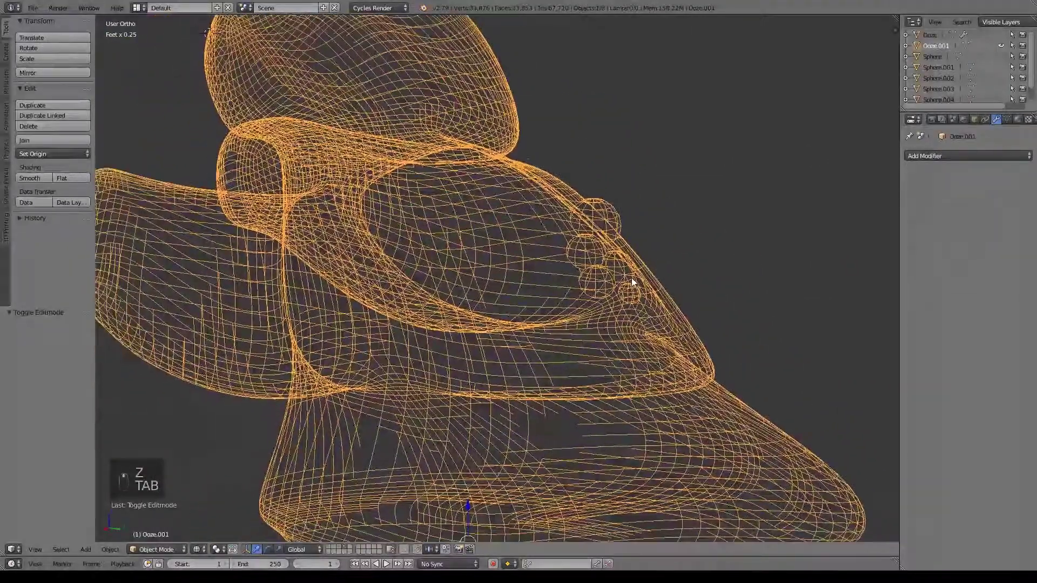
key("z")
scroll(639, 299, "down", 1)
mouse_move(644, 313)
middle_mouse_down()
mouse_move(596, 321)
mouse_move(621, 312)
mouse_move(549, 245)
mouse_move(601, 391)
mouse_move(683, 372)
middle_mouse_up()
scroll(605, 319, "down", 3)
scroll(683, 372, "up", 2)
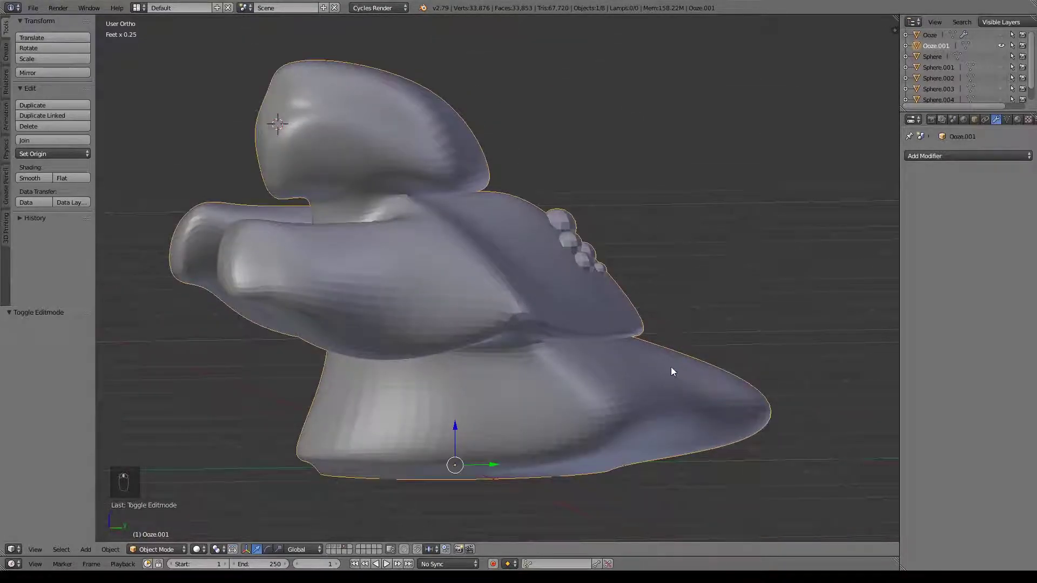
key("Tab")
middle_click_drag(655, 364, 641, 340)
key("Tab")
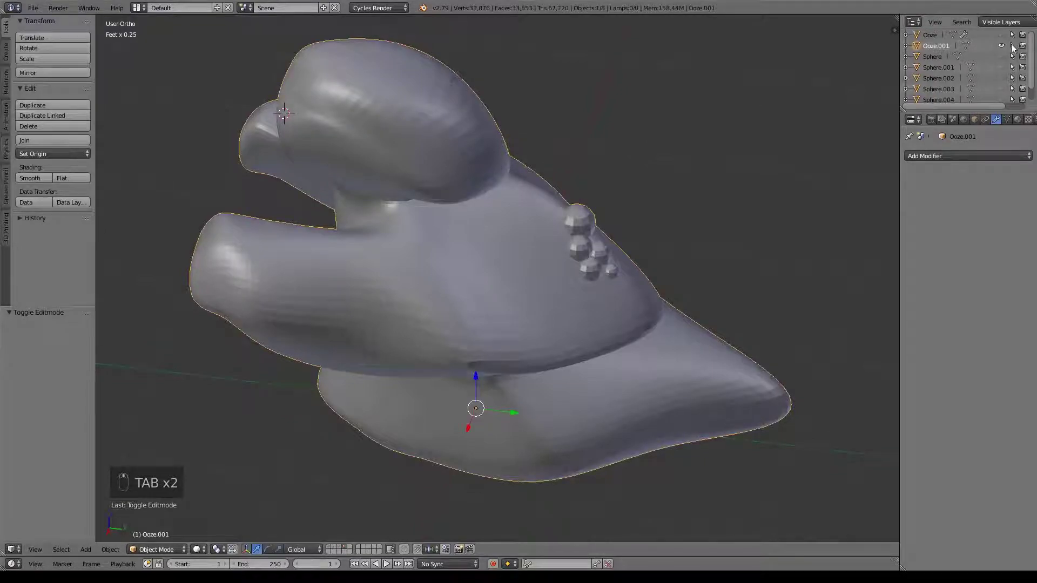
Step: Hide the merged duplicate, show the original Ooze, and move it to the first layer with the dungeon
left_click(1001, 46)
left_click(1001, 34)
middle_click_drag(426, 216, 612, 247)
scroll(599, 240, "down", 3)
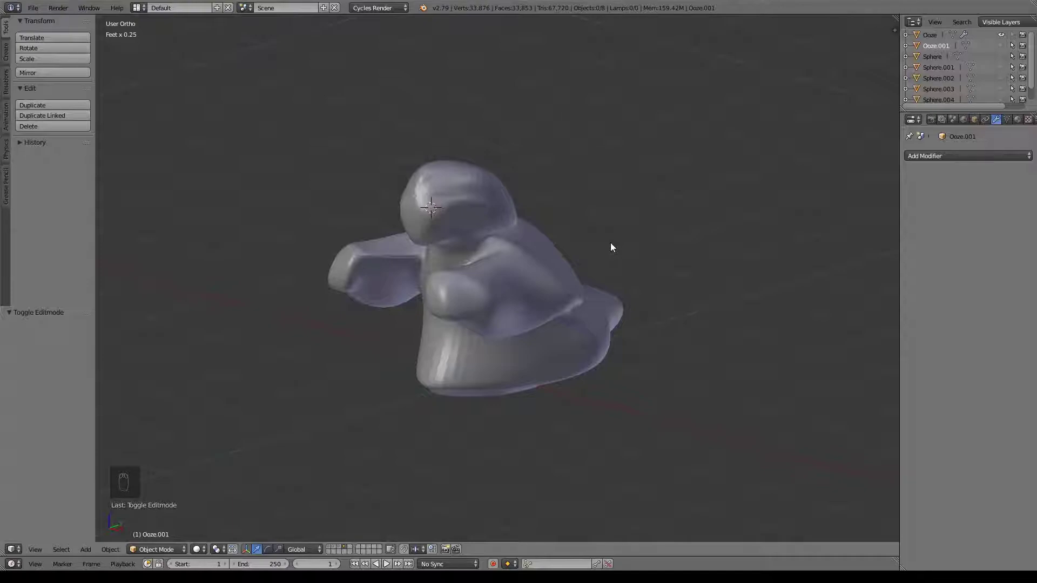
key("m")
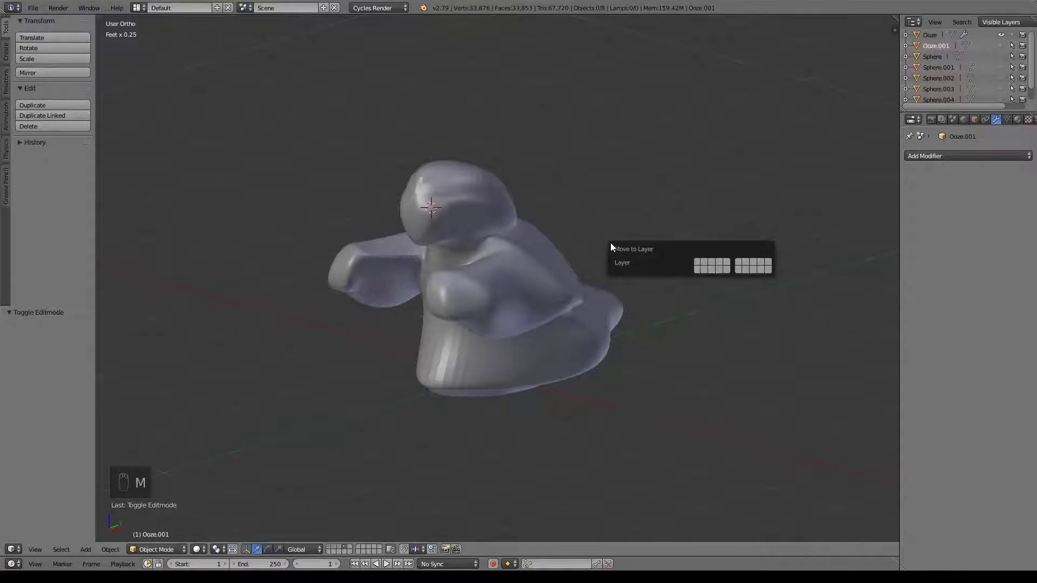
left_click(698, 265)
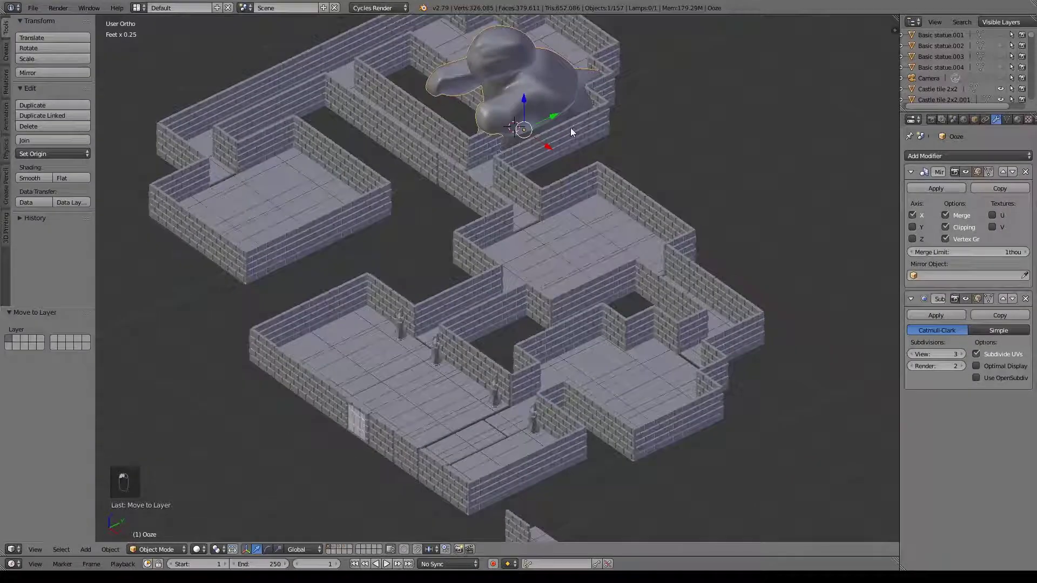
Step: Move the ooze into the room with the statues and scale it down uniformly to about 0.147
left_click_drag(552, 119, 303, 352)
left_click_drag(254, 290, 442, 429)
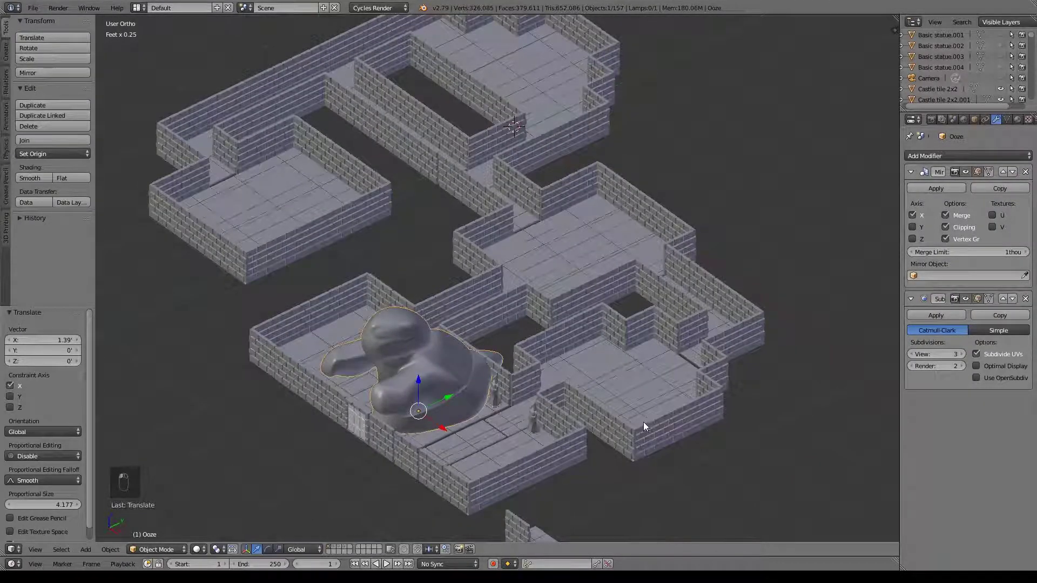
key("s")
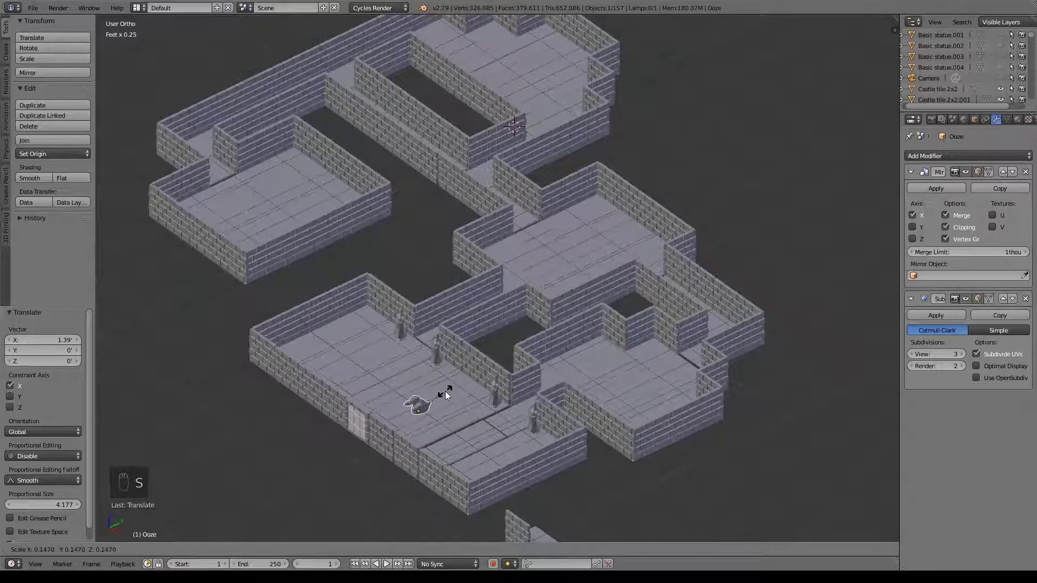
left_click(445, 391)
Step: Scale the ooze down further by about 0.679, judging its footprint from above against a single floor square
key("KP_7")
middle_click_drag(552, 383, 248, 209, "shift")
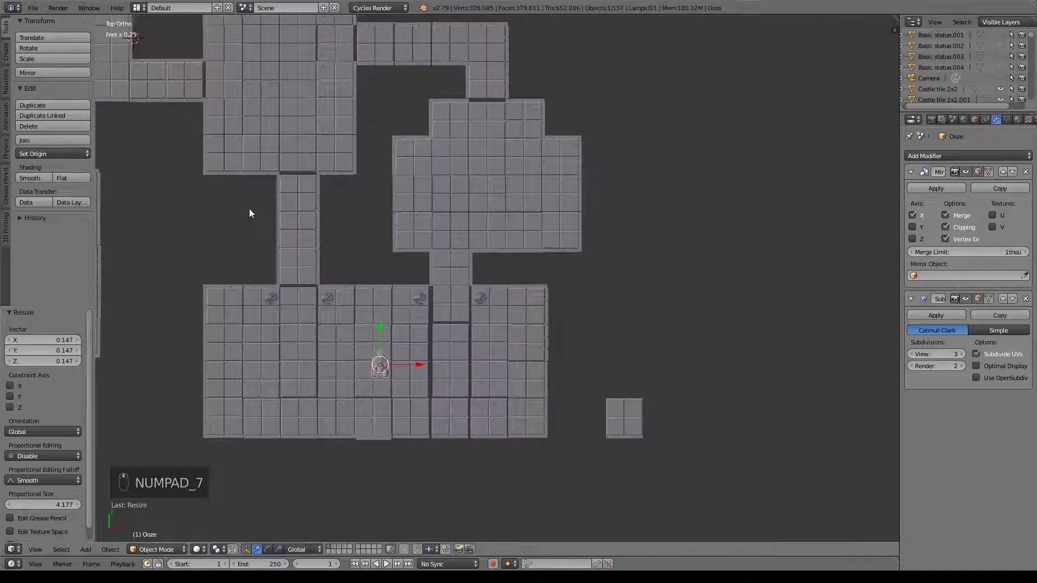
middle_click_drag(411, 426, 490, 317)
scroll(411, 348, "up", 4)
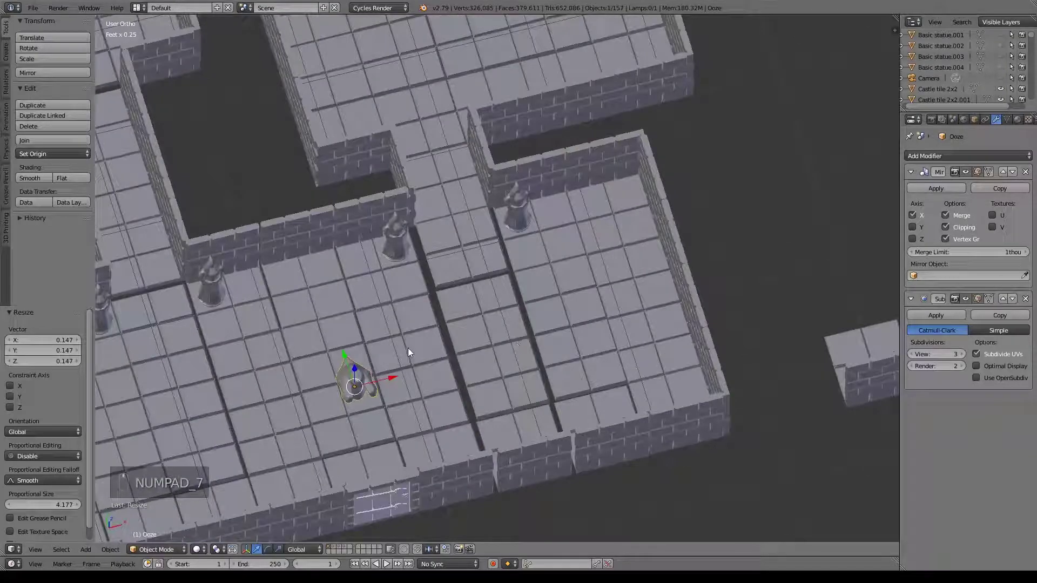
scroll(411, 352, "down", 3)
key("KP_7")
middle_click_drag(435, 410, 446, 319, "shift")
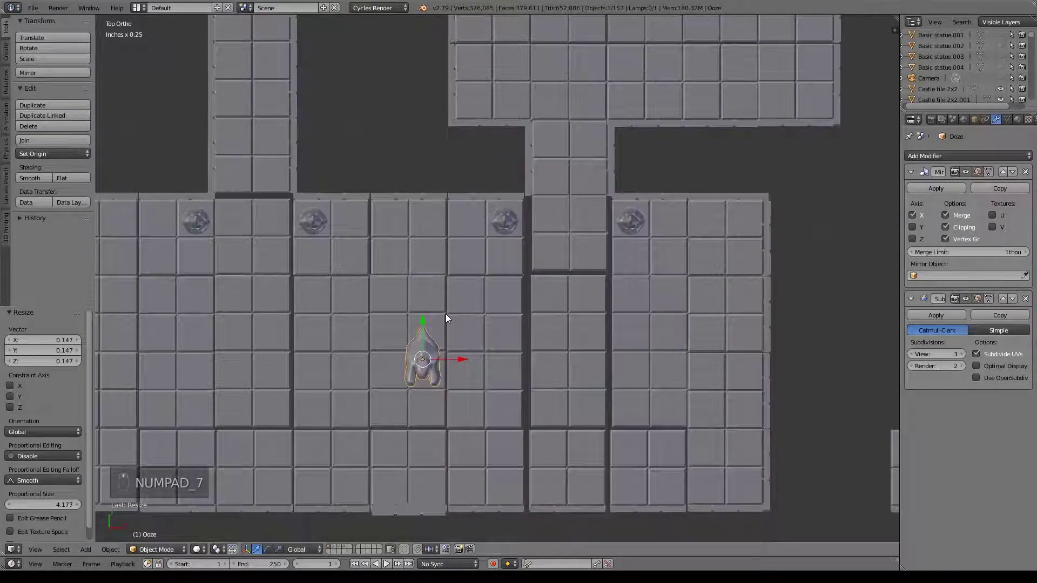
key("s")
left_click(513, 387)
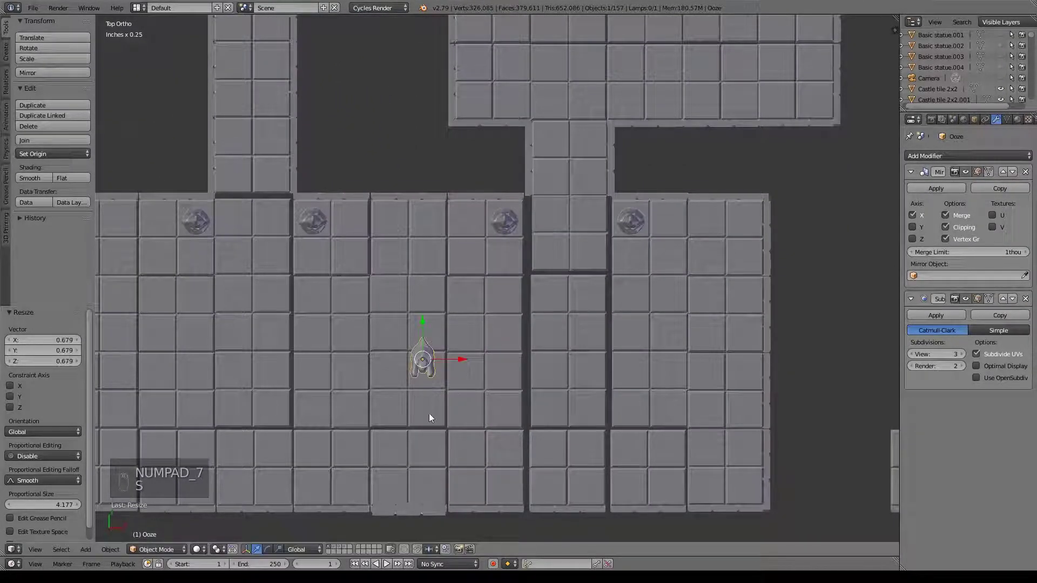
Step: Move the ooze across the floor to a spot right beside one of the statues for size comparison
key("g")
left_click(434, 391)
scroll(435, 392, "up", 5)
middle_click_drag(459, 419, 494, 304, "shift")
middle_click_drag(455, 197, 560, 422, "shift")
key("g")
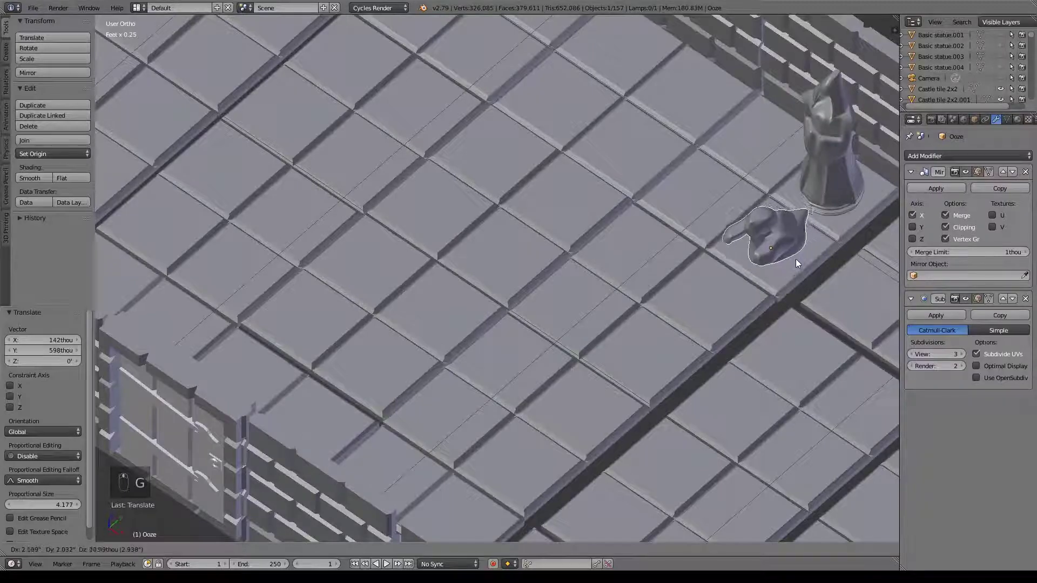
left_click(789, 263)
Step: Stretch the ooze vertically along the Z axis by a factor of about 1.159
scroll(711, 308, "up", 4)
middle_click_drag(573, 392, 582, 324)
middle_click_drag(506, 185, 537, 352, "shift")
scroll(539, 358, "up", 2)
key("s")
key("z")
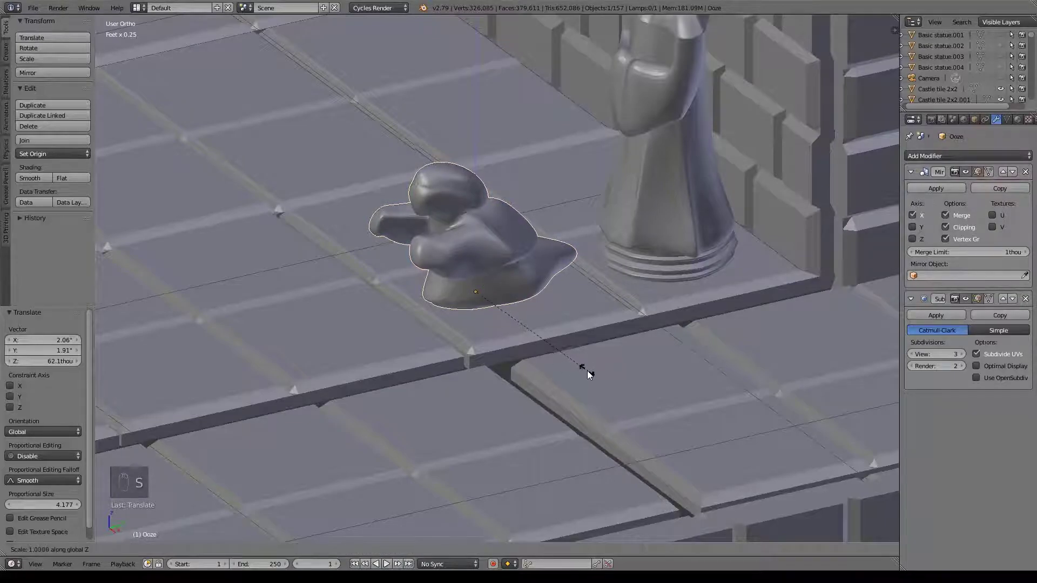
left_click(599, 385)
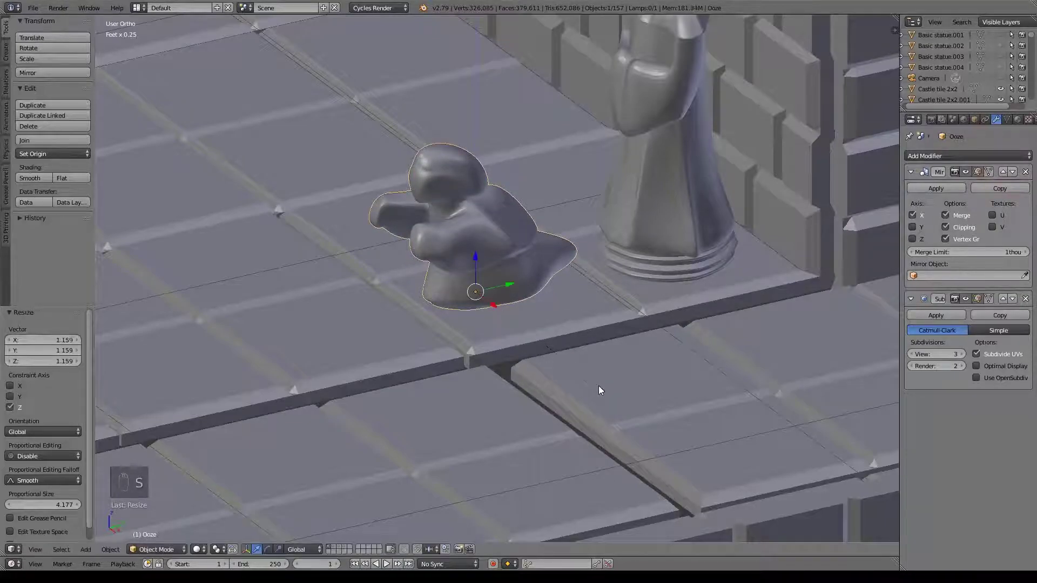
Step: Fine-tune the ooze's position with small moves so it sits on the floor square beside the statue
key("g")
left_click(587, 362)
middle_click_drag(588, 361, 406, 313)
key("g")
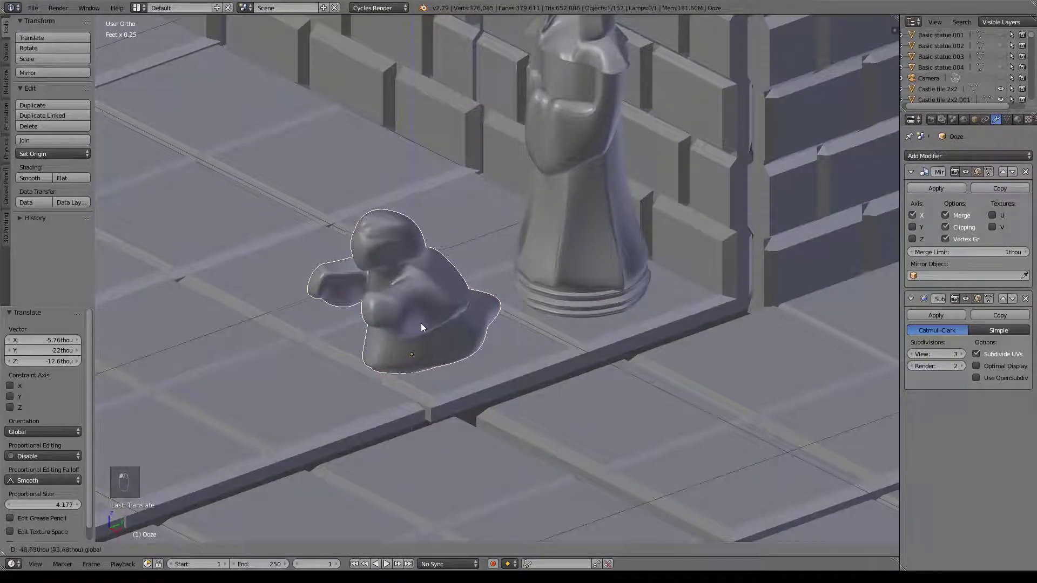
left_click(421, 323)
left_click(423, 321)
key("g")
key("z")
left_click(419, 322)
left_click_drag(438, 343, 440, 343)
middle_click_drag(440, 344, 465, 349)
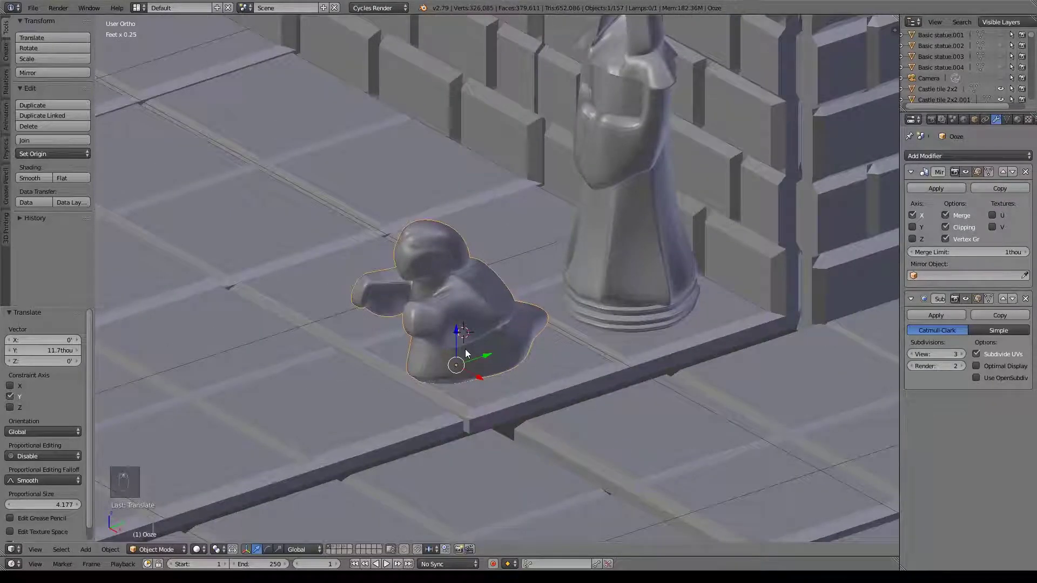